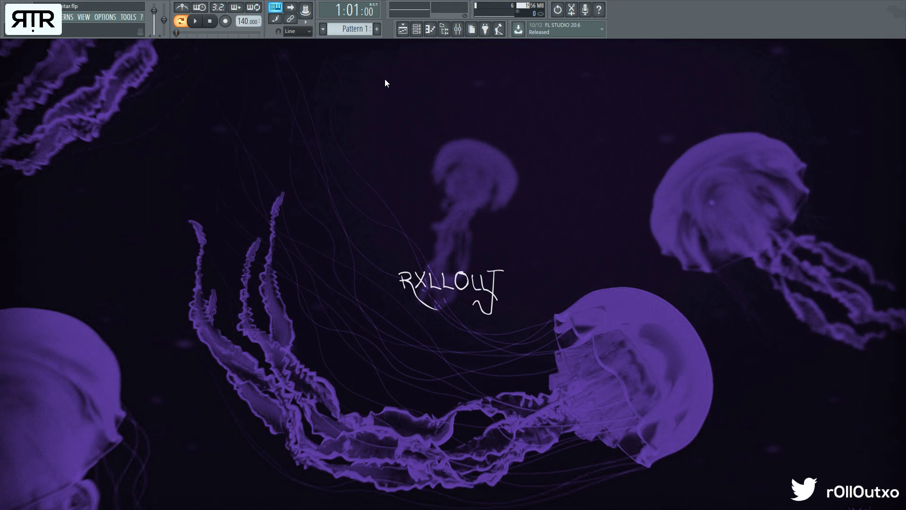
click(459, 31)
click(462, 33)
click(450, 33)
click(450, 33)
click(434, 31)
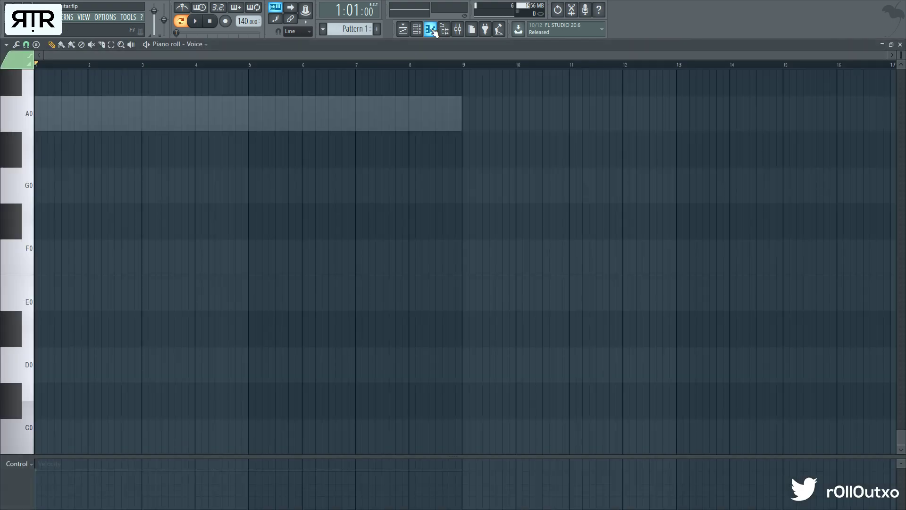
click(432, 31)
Step: Show the channel rack, select the Check pad channel and move the rack slightly higher in the workspace
click(415, 32)
click(416, 30)
click(416, 30)
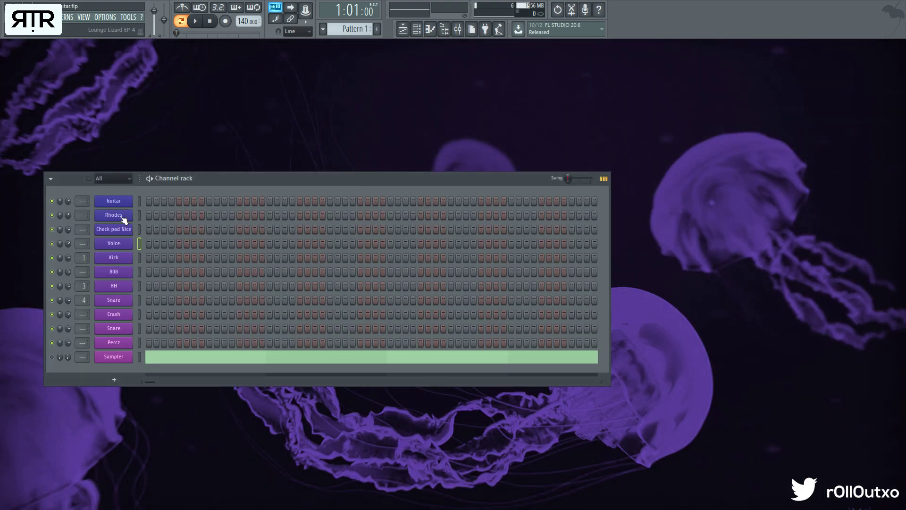
click(140, 231)
drag(335, 179, 330, 159)
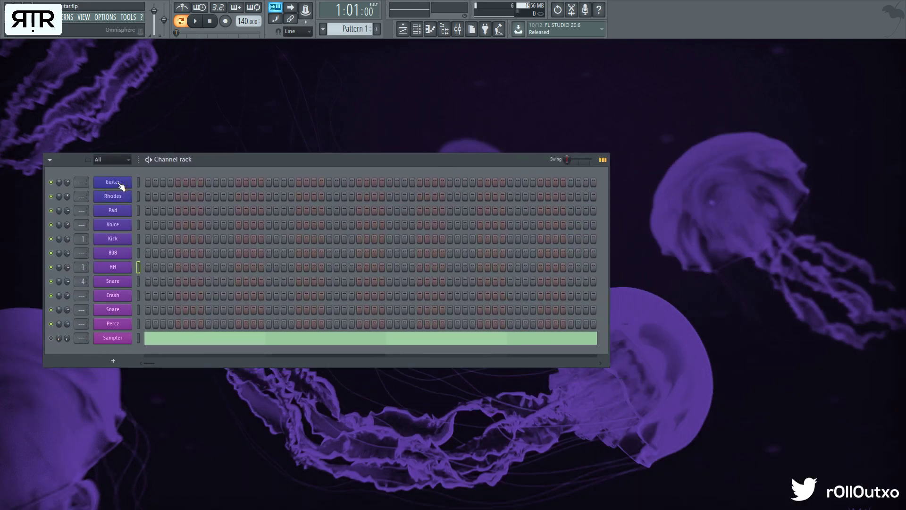
Step: Open the piano roll of the Rhodes channel
key(F7)
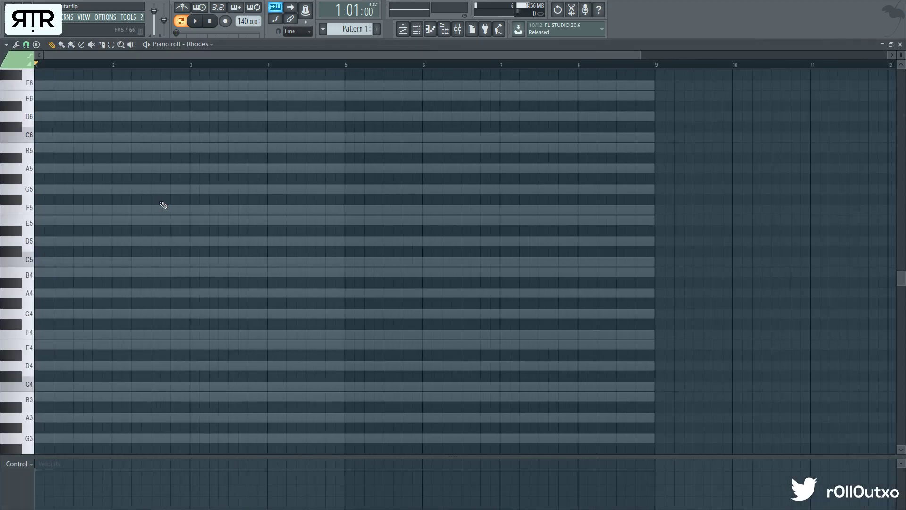
click(900, 44)
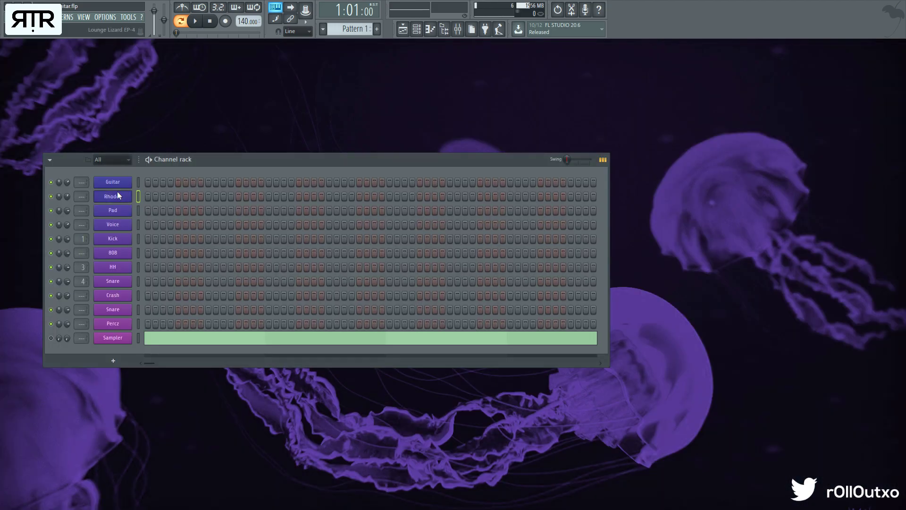
key(F7)
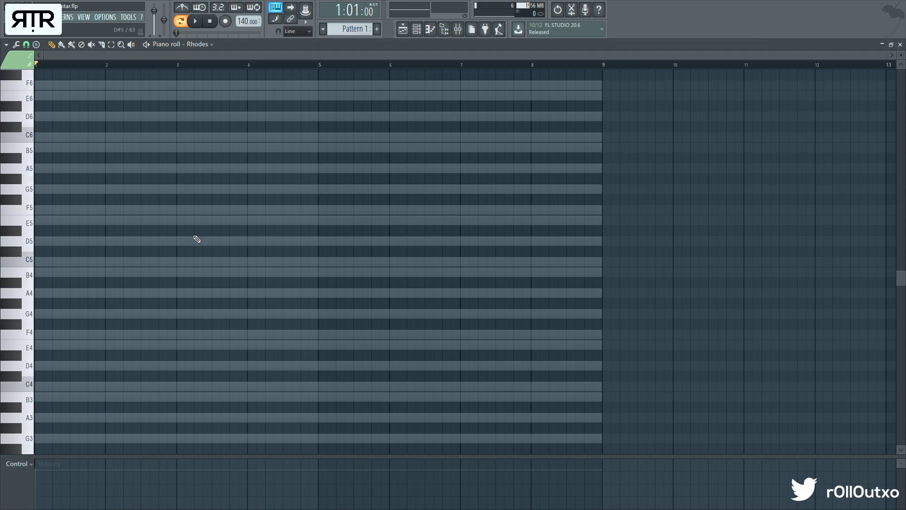
scroll(141, 321, up, 1)
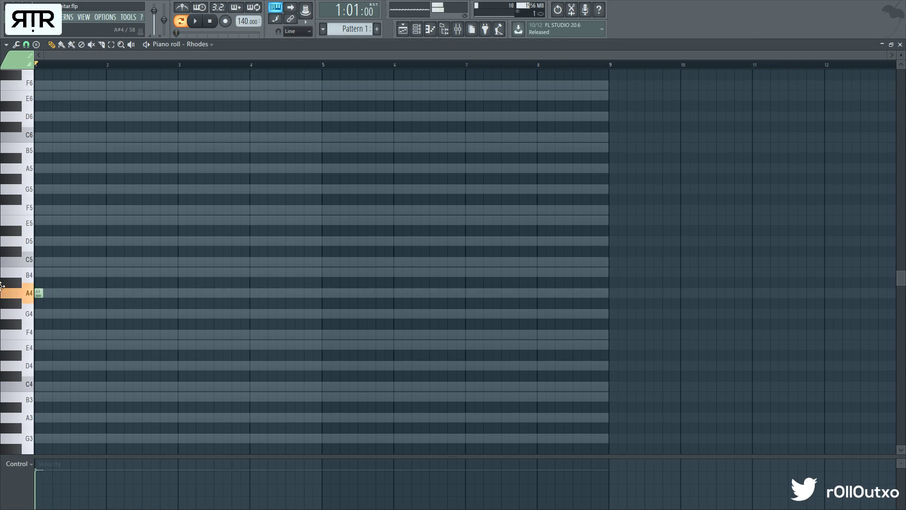
Step: Add C5 and E5 above the A4 note and stretch the three-note chord to fill bar 1
click(39, 272)
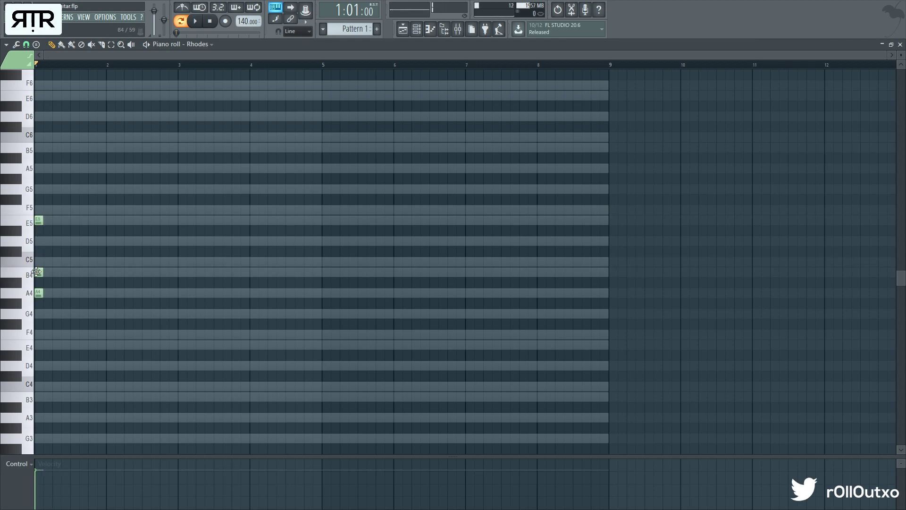
drag(36, 272, 36, 262)
drag(78, 339, 28, 164)
drag(42, 224, 108, 233)
Step: Add a second full-bar chord of G4, B4 and E5 in bar 2
drag(47, 293, 124, 310)
ctrl+click(126, 312)
right_click(124, 304)
key(space)
drag(129, 261, 129, 273)
scroll(133, 308, up, 1)
scroll(134, 308, down, 2)
Step: Duplicate the two chords into bars 3 and 4 and play the progression
key(ctrl+a)
key(ctrl+b)
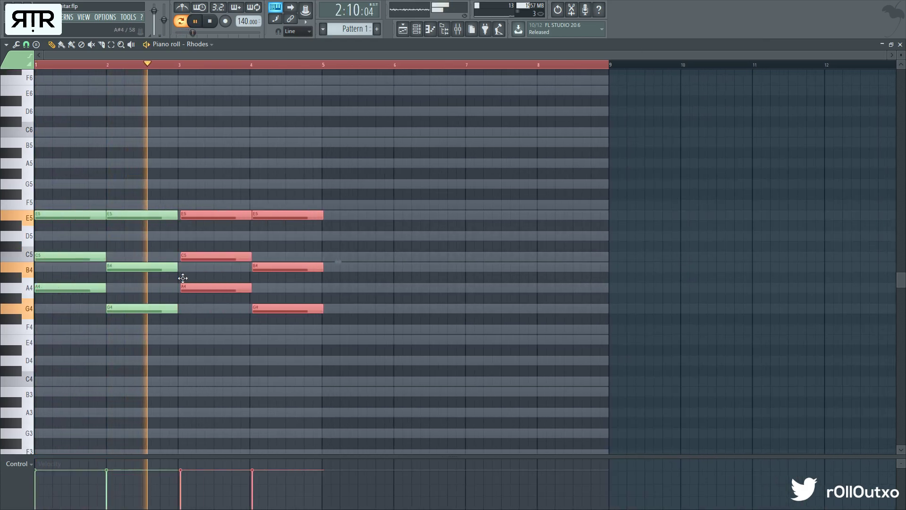
ctrl+click(178, 231)
key(space)
key(space)
Step: Delete the middle C5 and B4 notes from all four chords
right_click(97, 258)
right_click(132, 268)
key(space)
key(space)
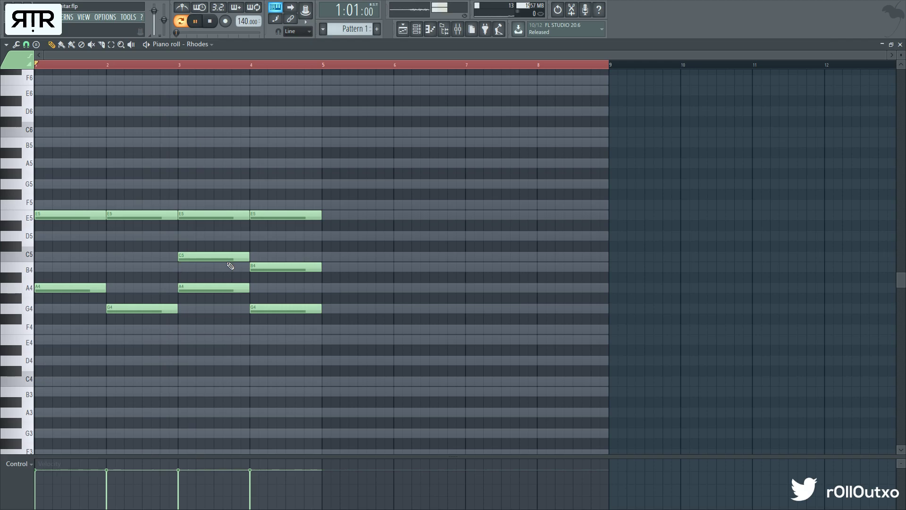
right_click(224, 258)
right_click(283, 268)
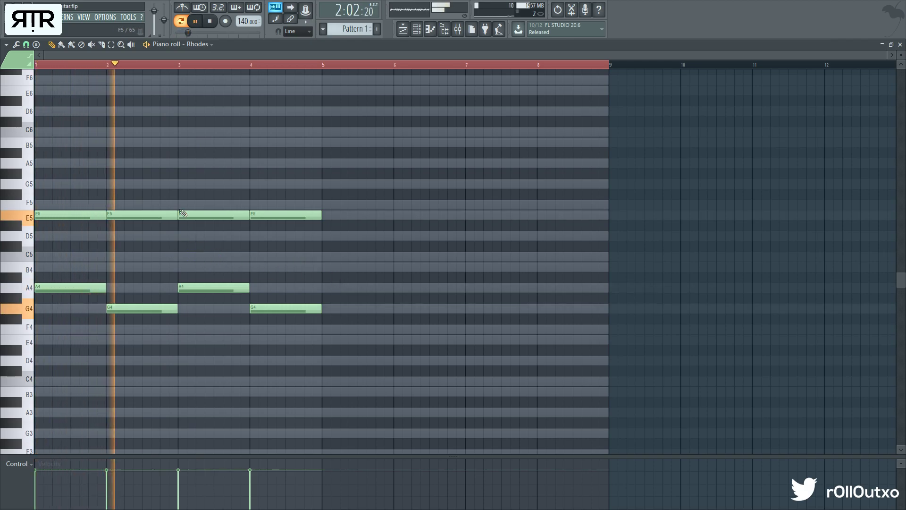
Step: Raise the upper note in bar 3 to F5 and listen to the progression
drag(208, 215, 208, 206)
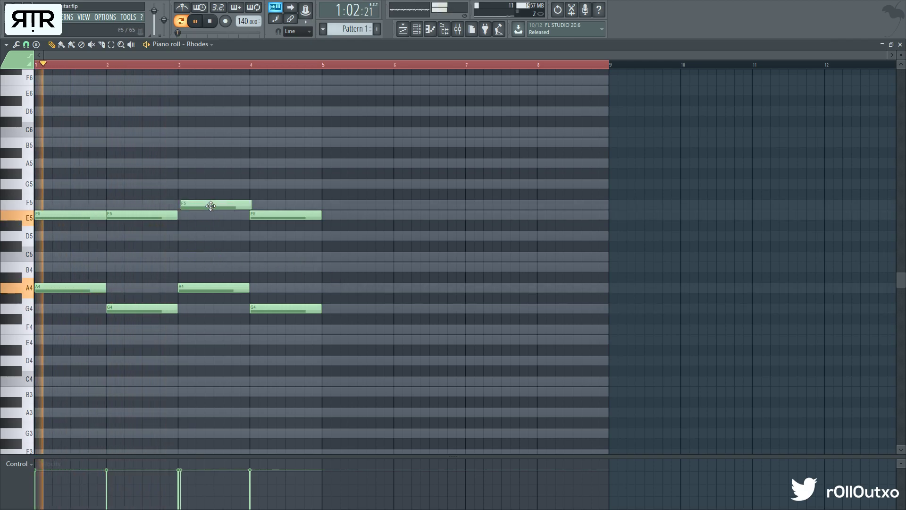
mouse_move(215, 288)
mouse_down()
mouse_move(216, 268)
mouse_move(216, 288)
mouse_up()
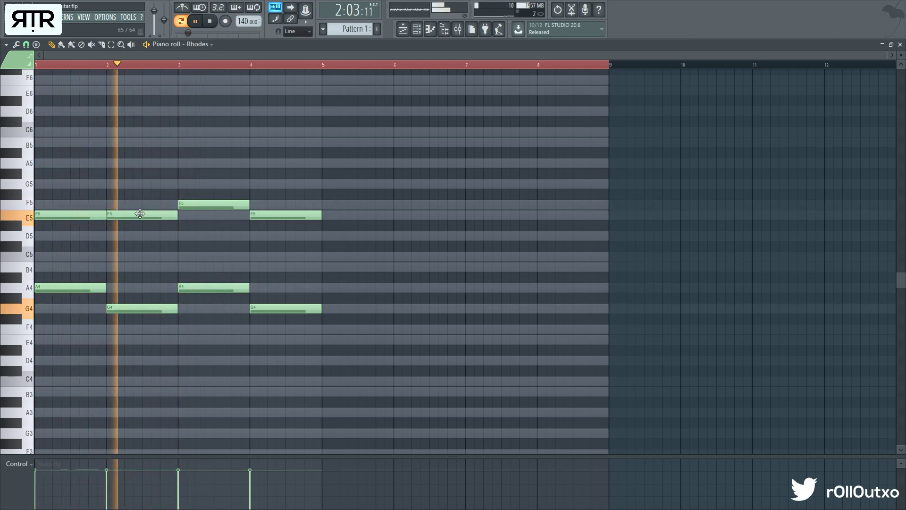
key(space)
Step: Lower the velocity of all notes and duplicate the four-bar progression into bars 5 to 8
key(ctrl+a)
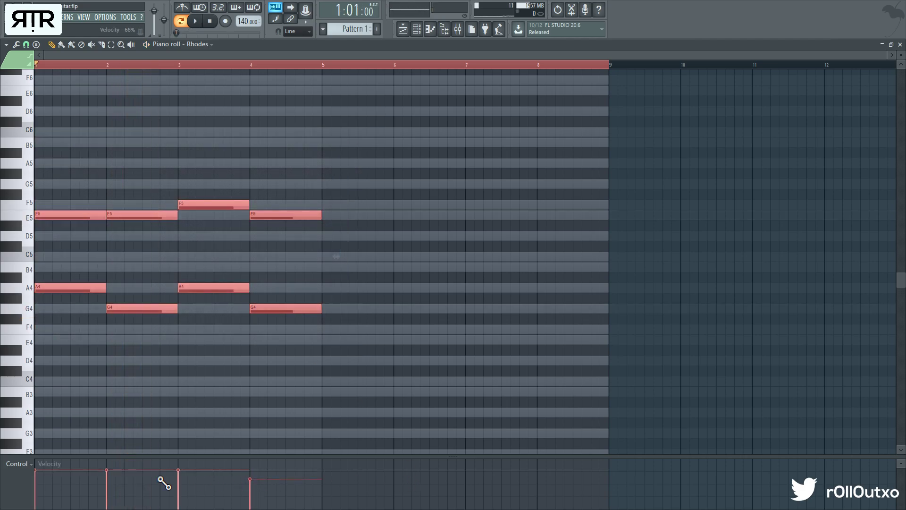
drag(3, 481, 3, 482)
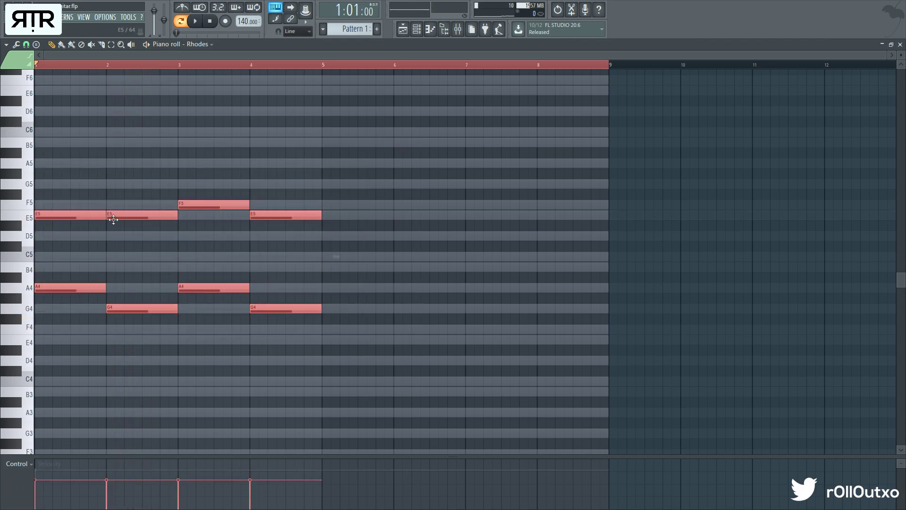
mouse_move(88, 216)
shift+mouse_down()
mouse_move(425, 250)
mouse_move(374, 238)
mouse_move(357, 218)
shift+mouse_up()
ctrl+right_click(355, 237)
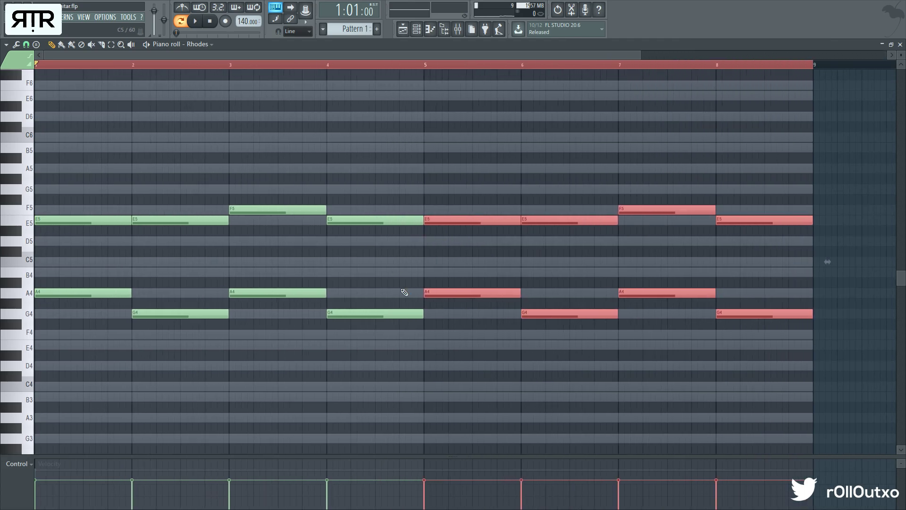
key(ctrl+d)
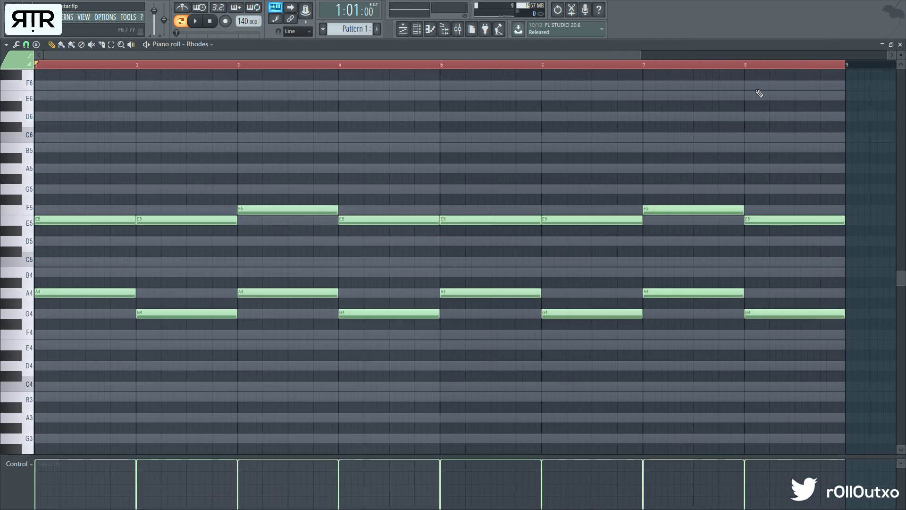
key(space)
key(space)
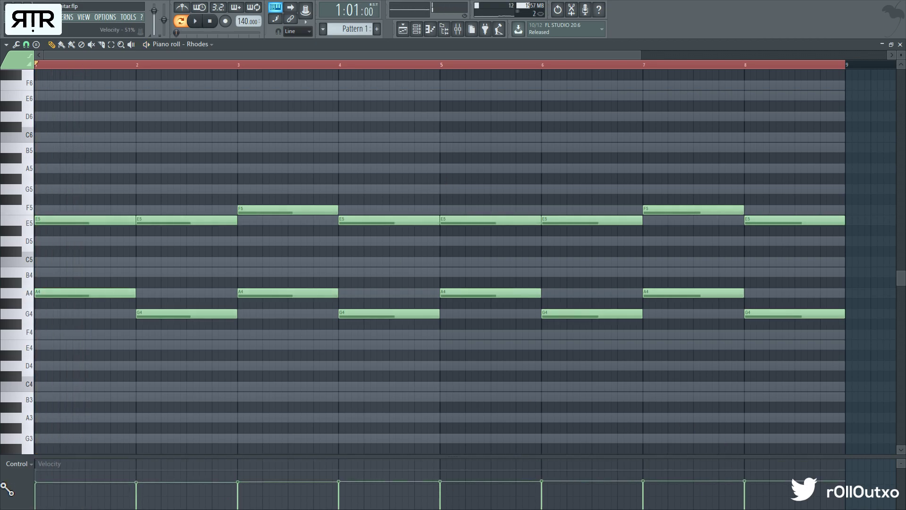
Step: Transpose all Rhodes notes down one octave and play them back
key(ctrl+a)
key(ctrl+Down)
key(space)
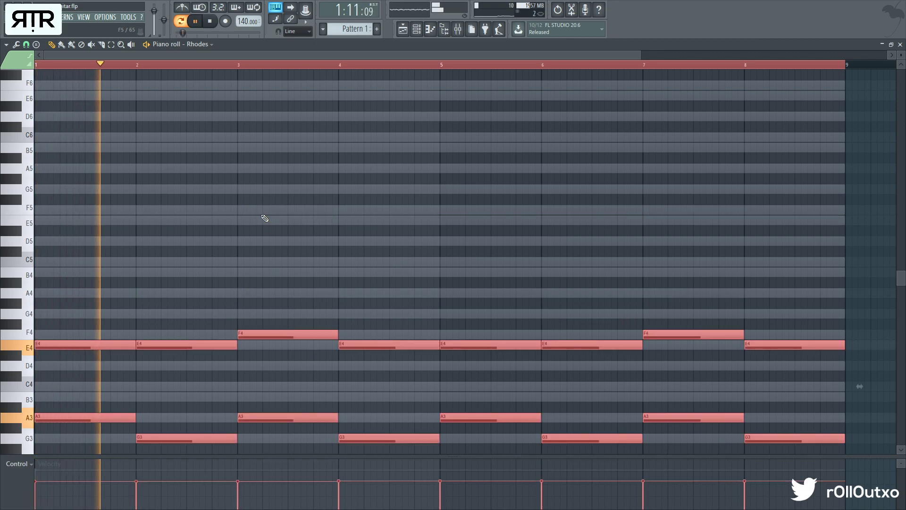
scroll(276, 224, down, 3)
ctrl+click(319, 350)
key(space)
key(space)
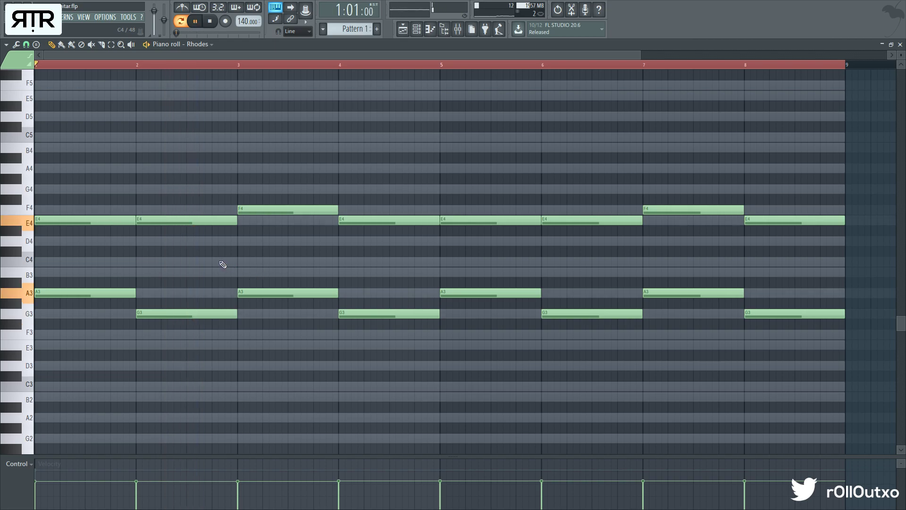
Step: Add a one-beat C4 note at the end of bar 1 with about 55% velocity
click(123, 261)
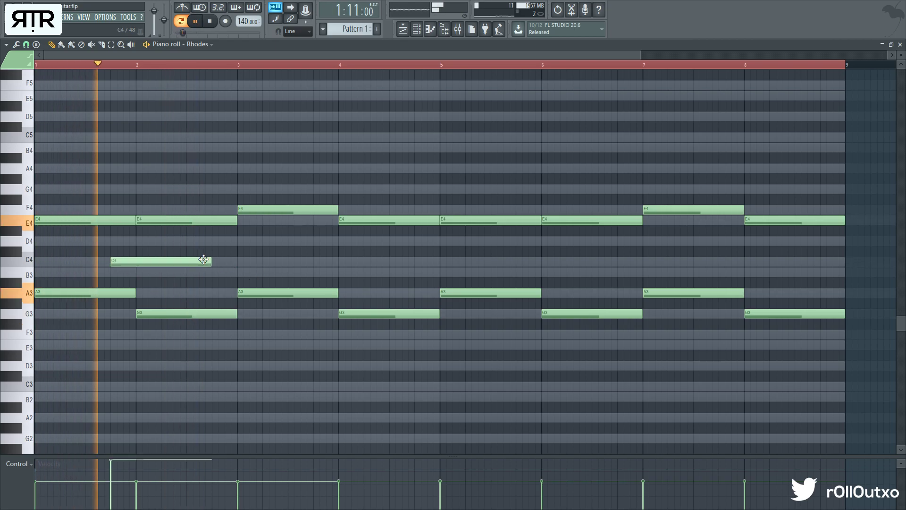
key(space)
drag(196, 259, 136, 260)
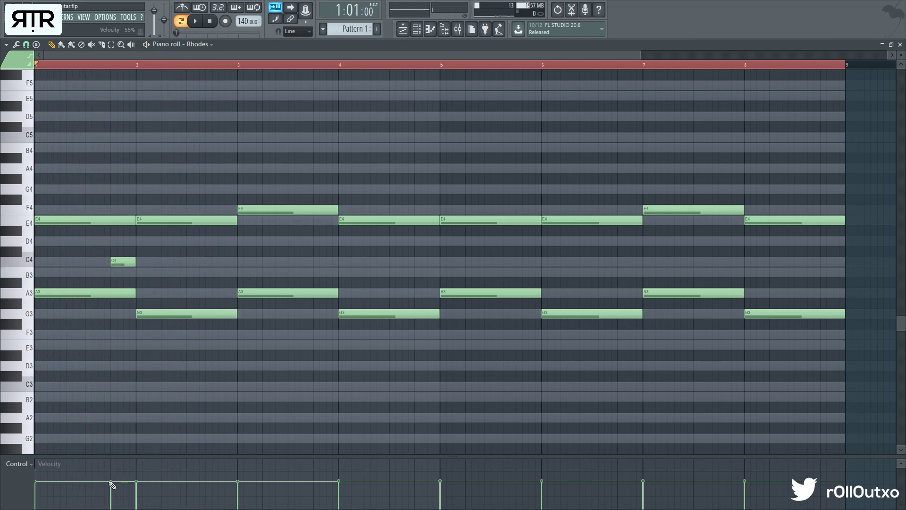
key(space)
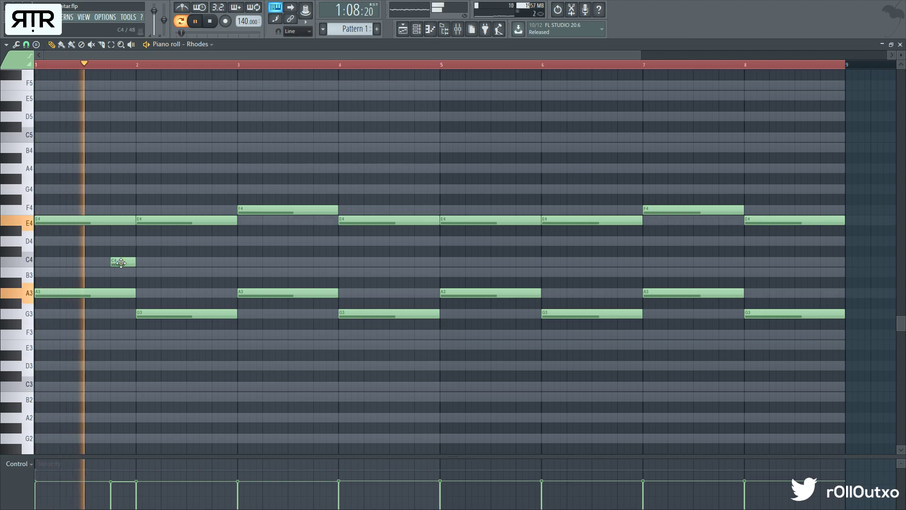
Step: Add one-beat passing notes at the bar ends: B3 in bar 2, C4 in bar 3 and B3 in bar 4
click(215, 273)
drag(209, 274, 321, 268)
ctrl+click(316, 275)
Step: Lower the upper note in bar 3 to E4, trying G3 beneath it before returning the lower note to A3
drag(254, 293, 255, 312)
drag(259, 209, 259, 221)
key(space)
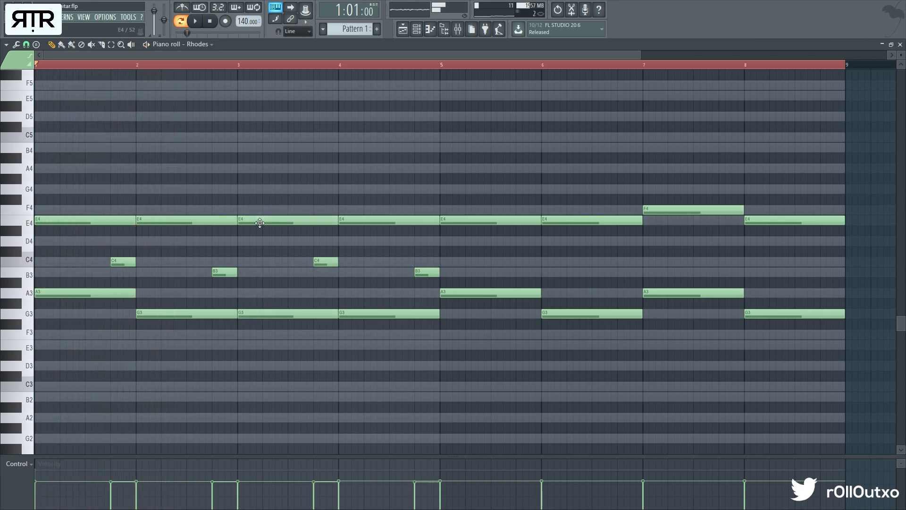
drag(259, 309, 260, 293)
key(space)
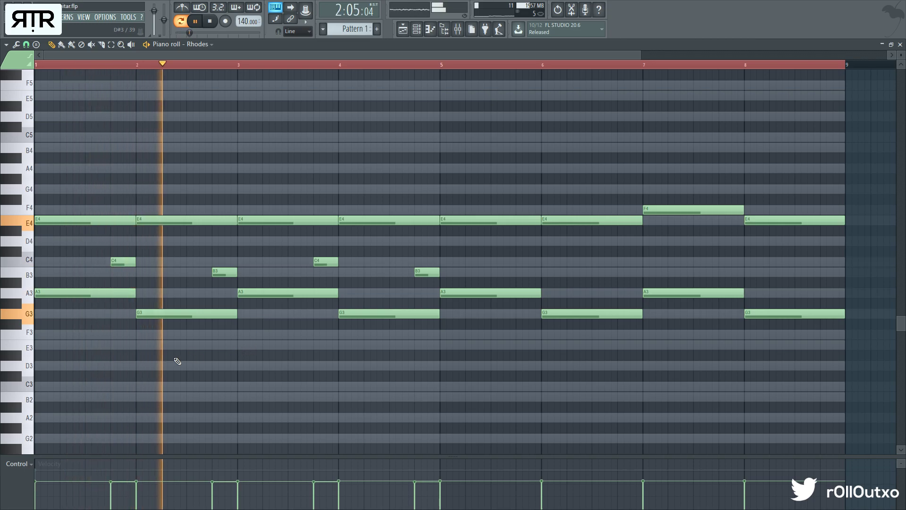
Step: Add half-bar E3 notes at the ends of bars 2 and 4, and remove the short B3 in bar 4
click(207, 351)
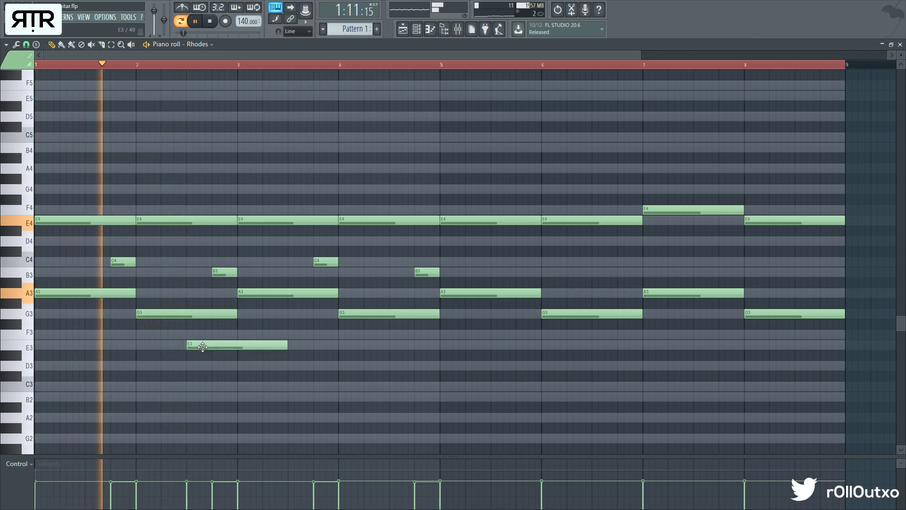
drag(283, 346, 237, 348)
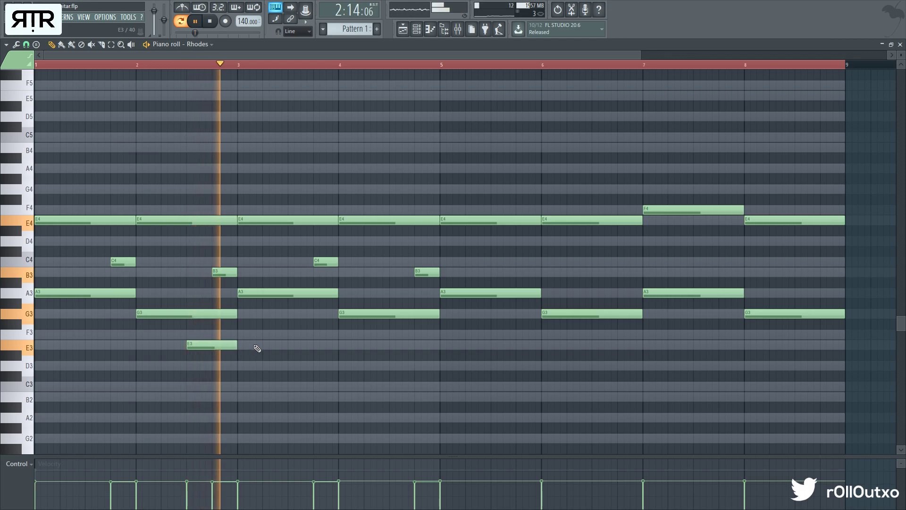
click(395, 346)
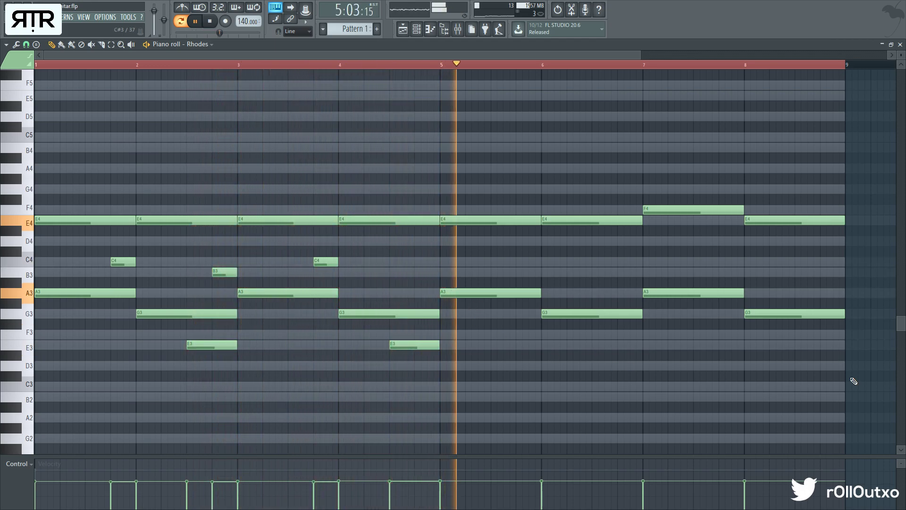
Step: Replace the notes in bars 5 to 8 with a copy of bars 1 to 4 and play the result
drag(867, 380, 492, 167)
key(Delete)
key(space)
key(ctrl+a)
key(space)
drag(70, 220, 475, 233)
key(ctrl+d)
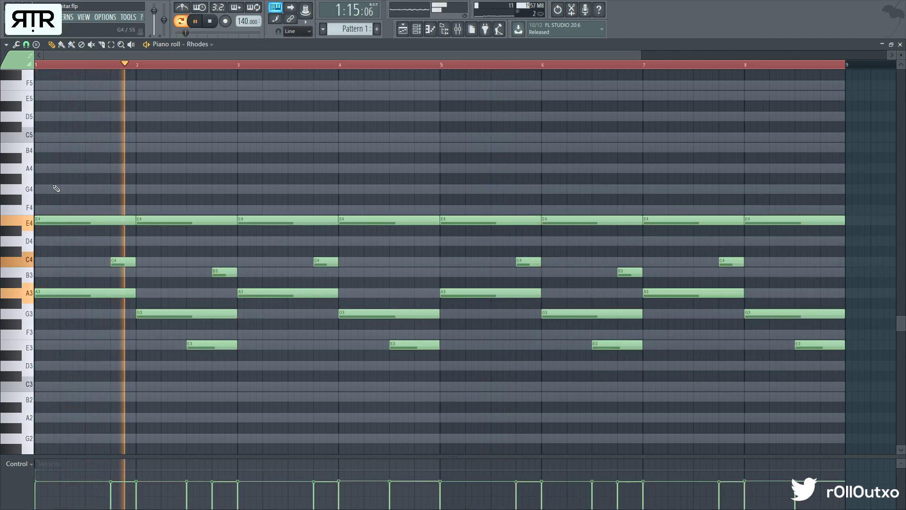
key(space)
Step: Add a half-bar top note at the start of bar 1, trying G4 before moving it up to C5
scroll(47, 185, up, 2)
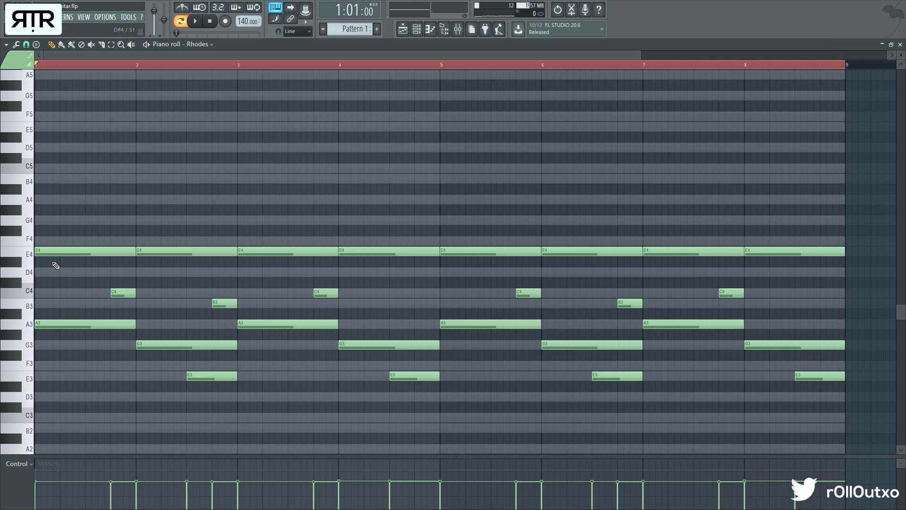
click(38, 222)
key(space)
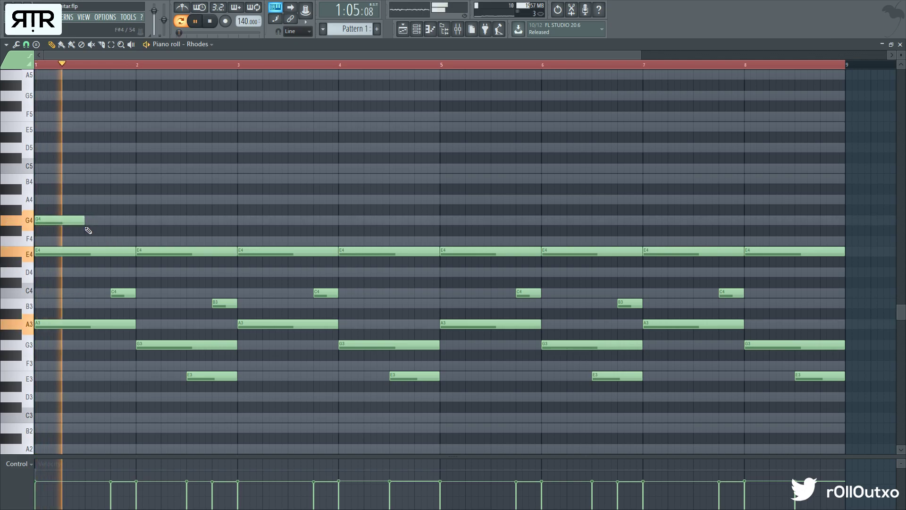
key(space)
drag(62, 220, 52, 164)
key(space)
key(space)
key(space)
Step: Extend the top line across all eight bars with full-bar notes alternating C5 and B4, and play it back
drag(141, 166, 260, 165)
key(space)
drag(432, 199, 2, 158)
key(ctrl+b)
drag(809, 195, 35, 151)
drag(86, 167, 131, 170)
click(170, 154)
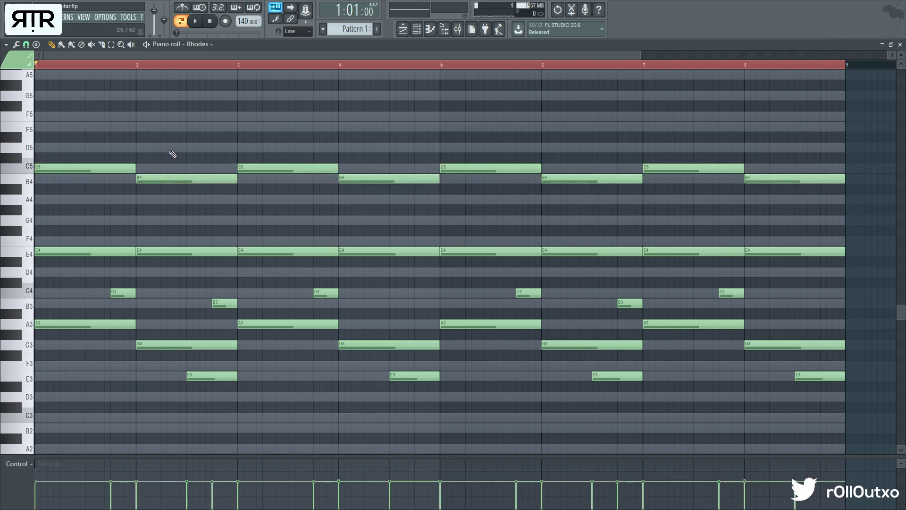
key(space)
scroll(255, 235, down, 2)
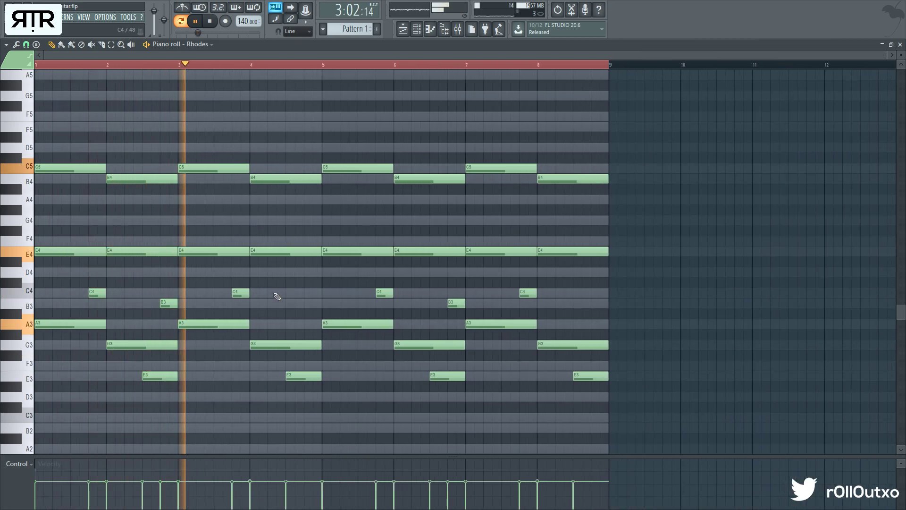
Step: Open the Guitar channel's piano roll and add a short half-beat A4 note at the start of bar 1
click(900, 44)
key(space)
key(F7)
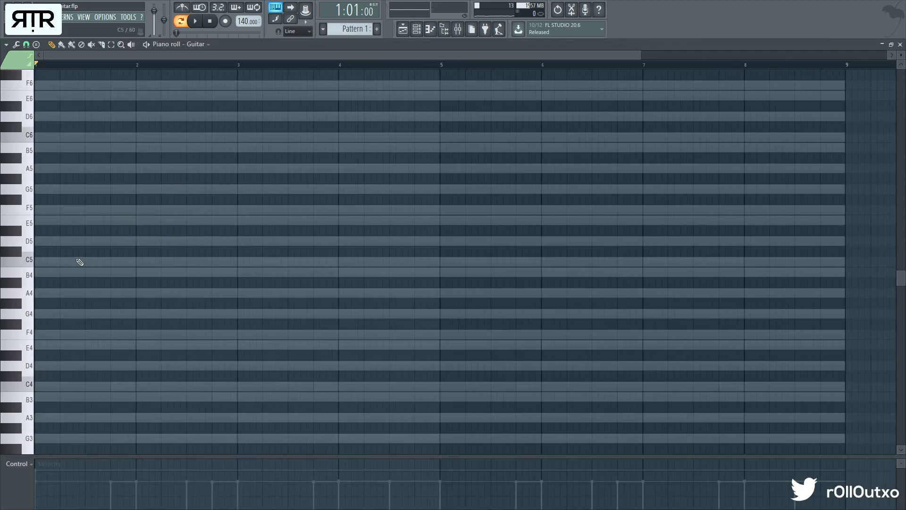
click(59, 294)
ctrl+scroll(49, 264, up, 3)
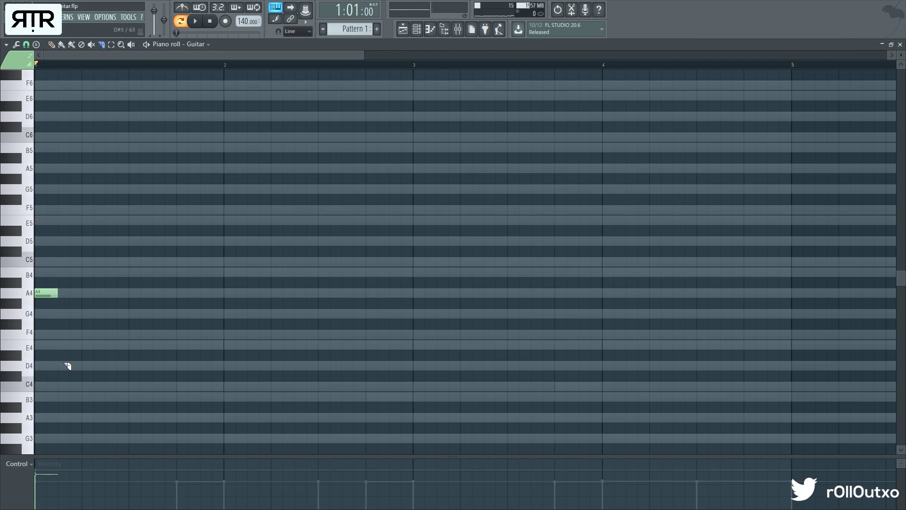
Step: Add a B4 note right after the opening A4 and lengthen it to two and a half beats, checking by playback
drag(71, 293, 62, 278)
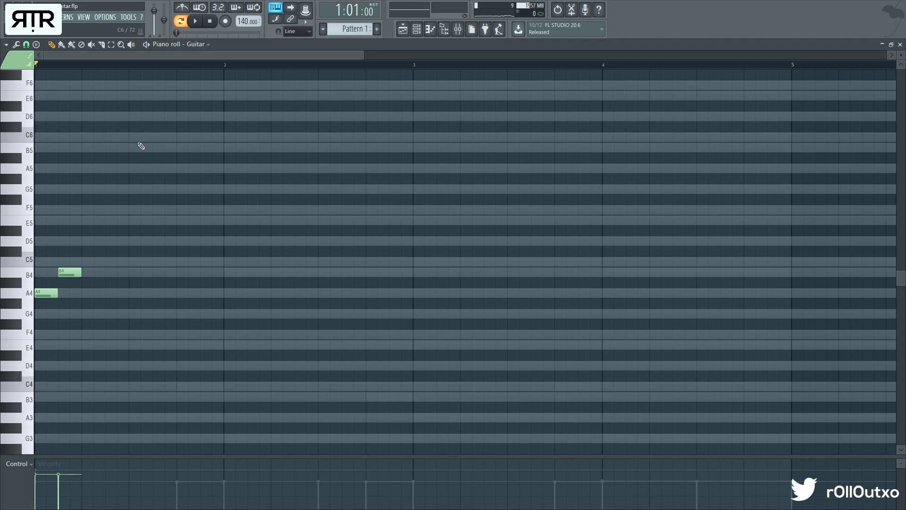
key(space)
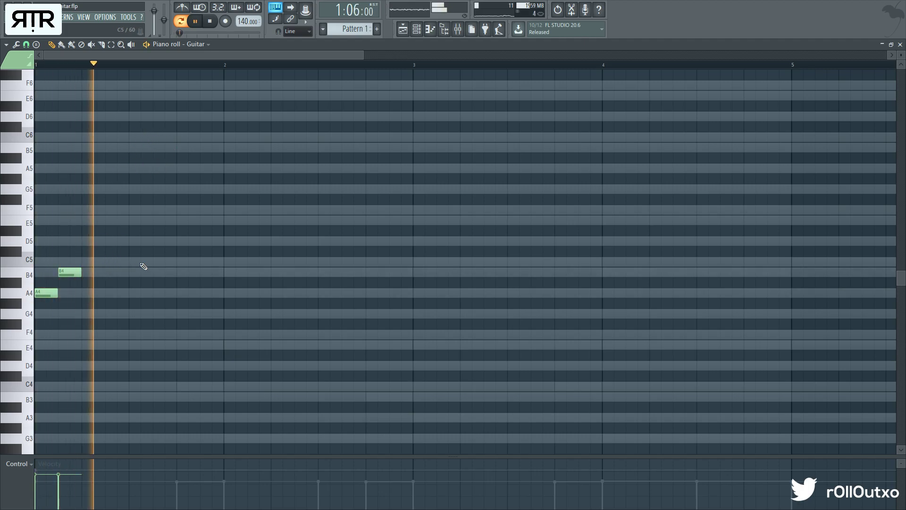
key(space)
key(space)
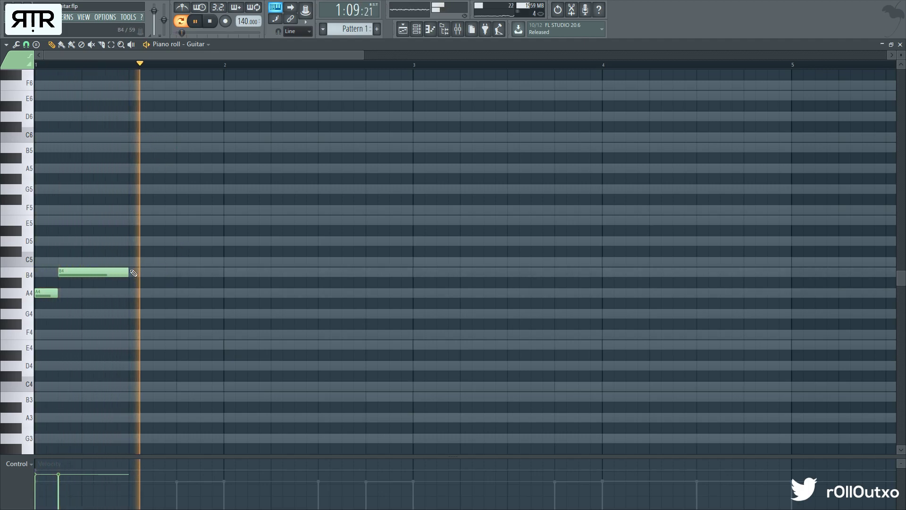
drag(127, 273, 176, 273)
Step: Fill the last beat of bar 1 with half-beat D5 and C5 notes and play the phrase
click(196, 261)
key(space)
drag(198, 261, 199, 241)
key(space)
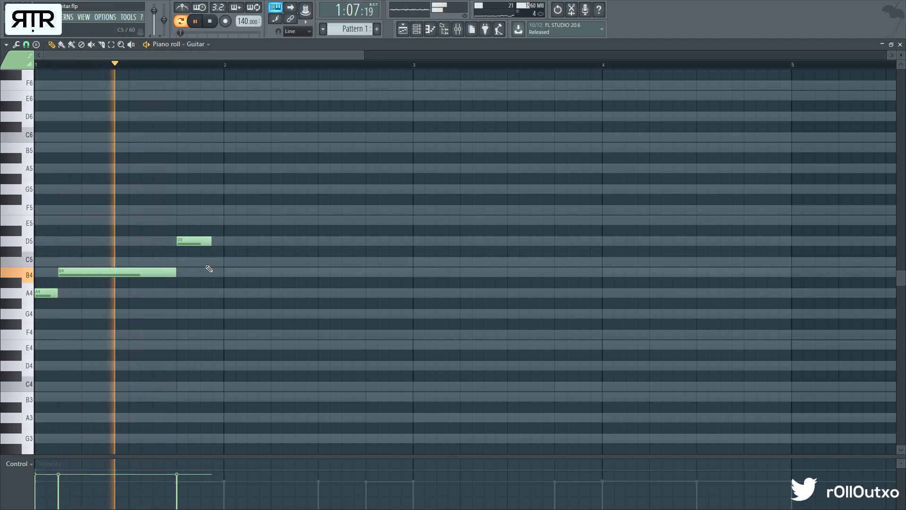
click(207, 262)
key(space)
drag(251, 285, 199, 242)
key(space)
Step: Duplicate bar 1's guitar phrase into bar 2 and play it back
key(ctrl+a)
key(ctrl+b)
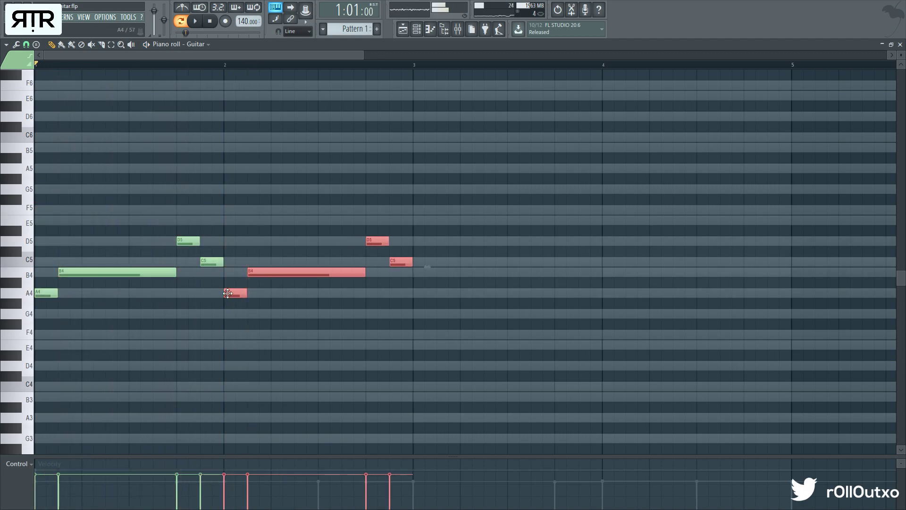
key(ctrl+d)
key(ctrl+a)
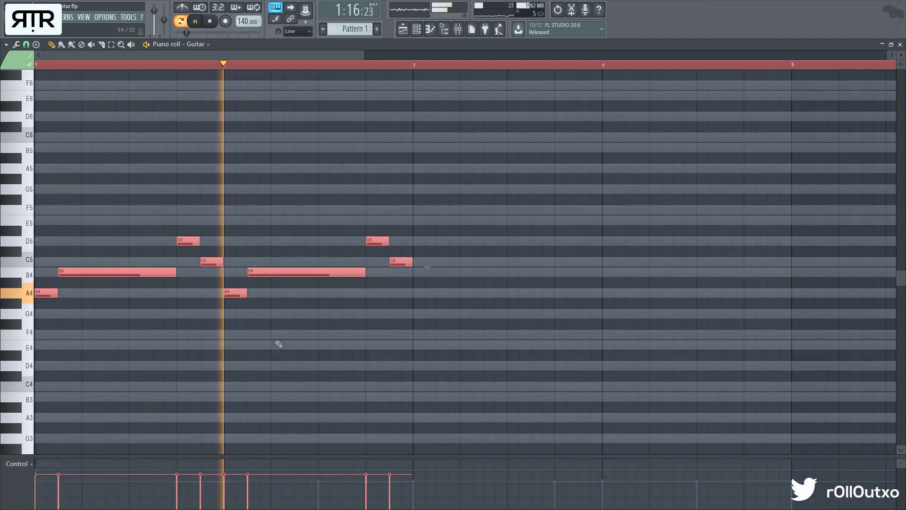
key(ctrl+d)
key(space)
Step: Replace the D5 and C5 at the end of bar 2 with a single one-beat C5
drag(376, 242, 377, 200)
right_click(377, 200)
right_click(399, 261)
key(space)
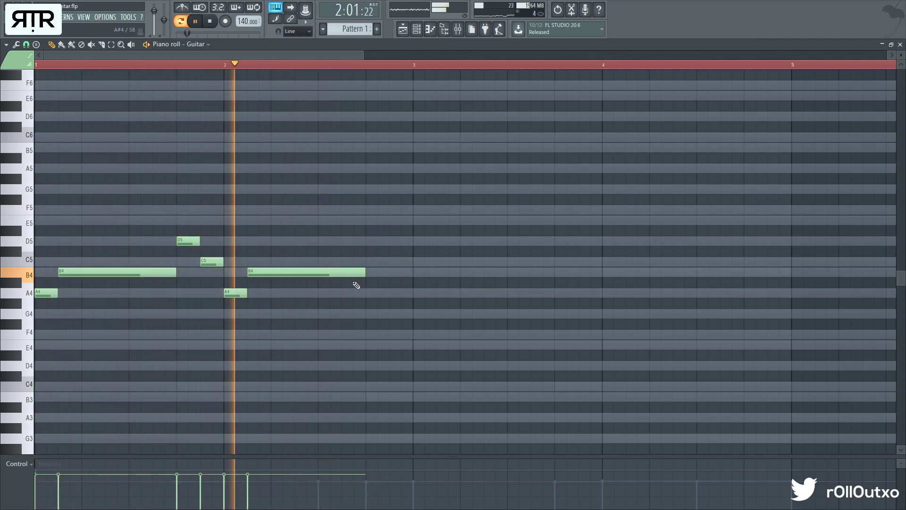
click(370, 263)
drag(389, 262, 413, 262)
Step: Copy the guitar notes of bars 1 and 2 into bars 3 and 4, undoing a first misplaced copy
key(ctrl+a)
shift+drag(43, 302, 406, 304)
key(ctrl+z)
mouse_move(44, 293)
shift+mouse_down()
mouse_move(433, 298)
mouse_move(422, 298)
shift+mouse_up()
ctrl+click(409, 338)
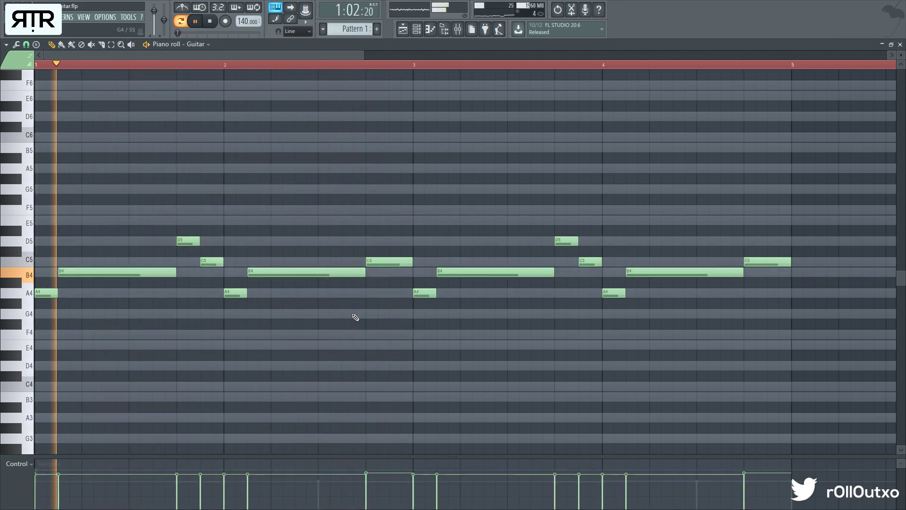
Step: Add a one-beat G4 note on beat 3 of bar 2 and lower its velocity
drag(340, 313, 357, 310)
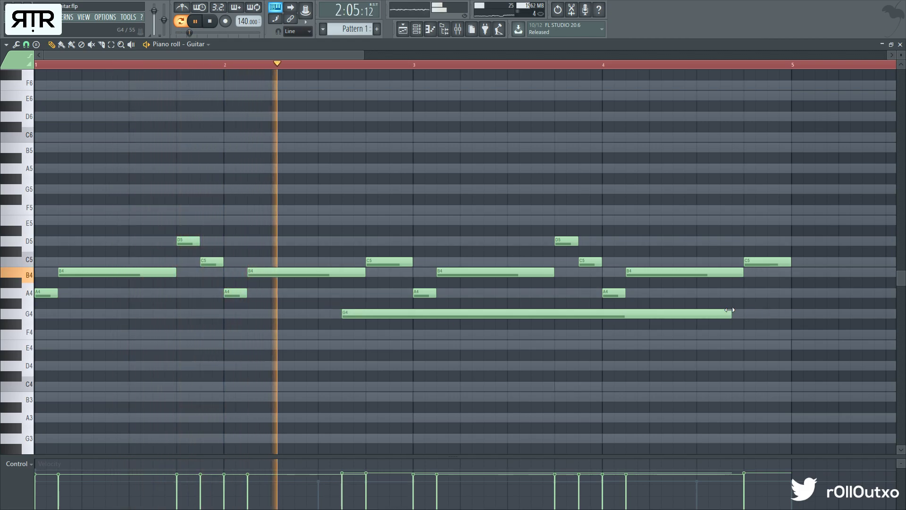
drag(730, 314, 363, 312)
drag(337, 474, 327, 489)
click(322, 497)
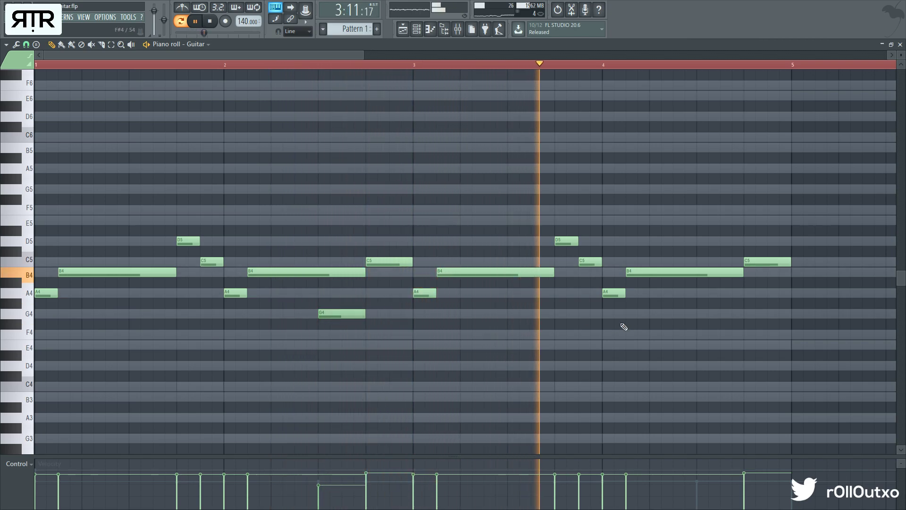
Step: Add a matching one-beat G4 note on beat 3 of bar 4
scroll(416, 338, down, 1)
key(space)
click(277, 313)
key(space)
drag(511, 314, 573, 314)
right_click(370, 338)
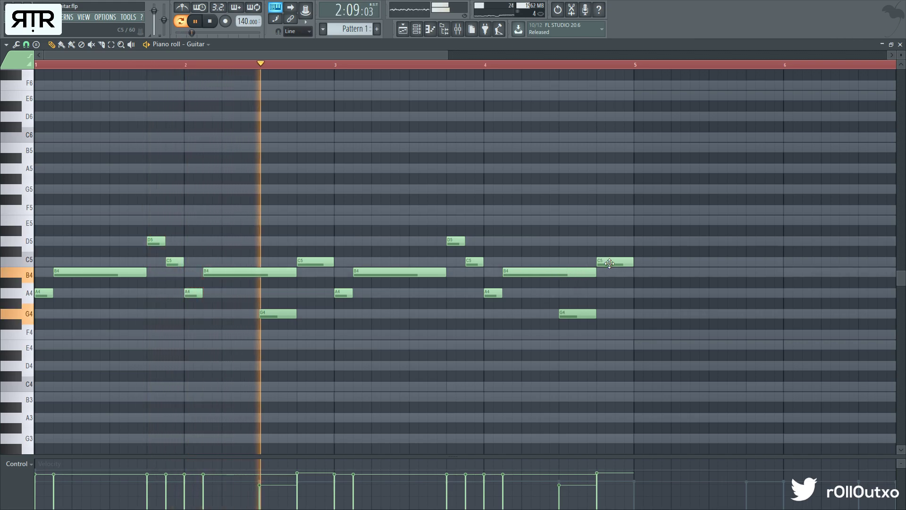
Step: Move bar 4's G4 up to D5 on beat 2 and shorten the preceding B4 to half a beat
drag(580, 313, 578, 240)
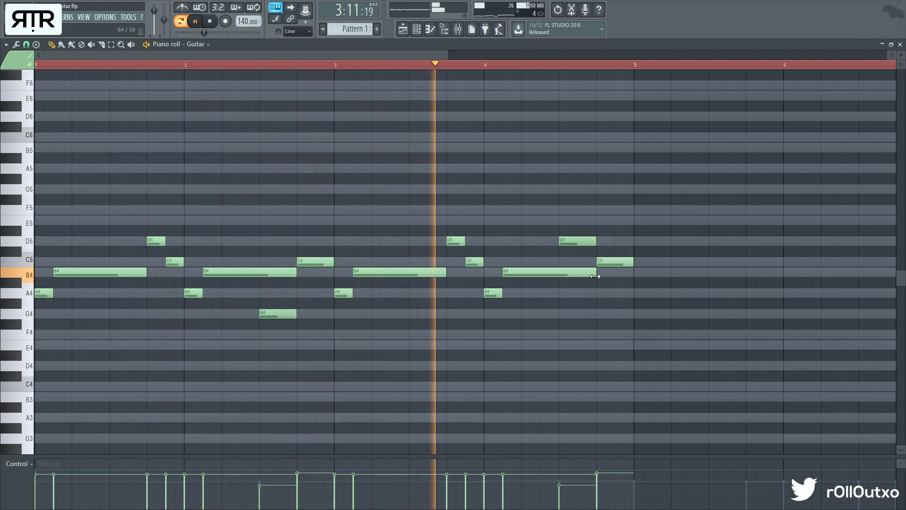
drag(596, 277, 559, 277)
drag(570, 241, 533, 240)
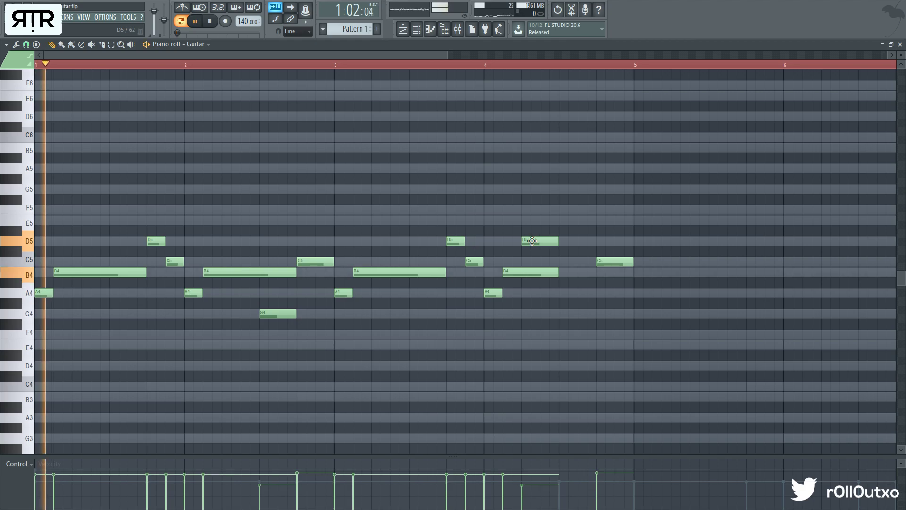
drag(558, 272, 521, 273)
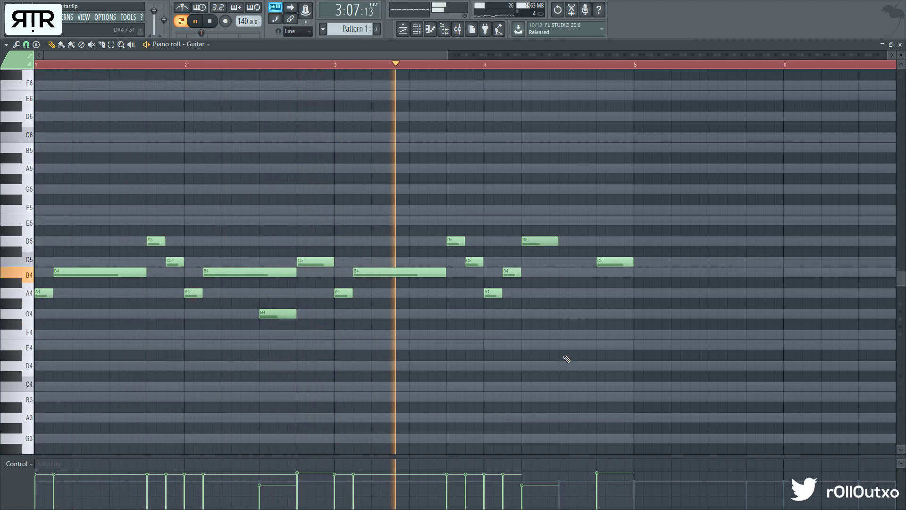
Step: Lower bar 4's beat-2 note to C5, move the last C5 to D5 on beat 3, and play the result
key(space)
drag(535, 241, 535, 261)
drag(620, 261, 582, 236)
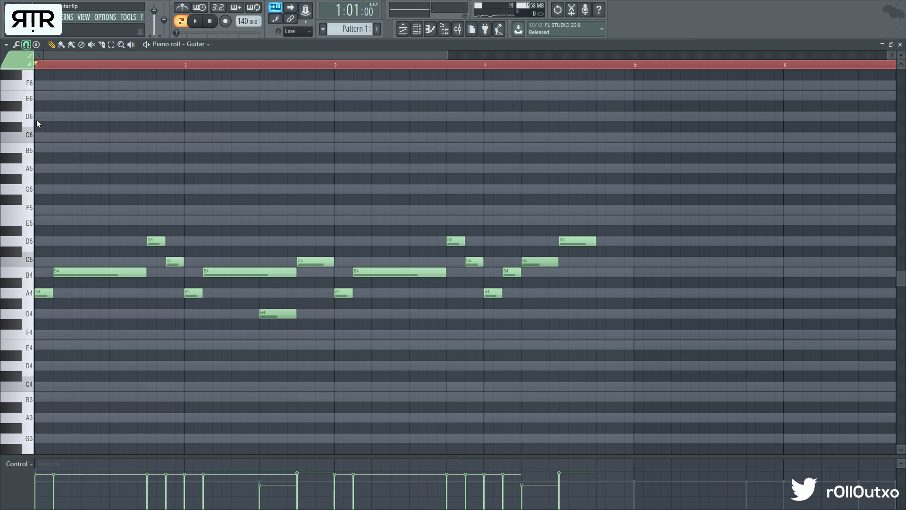
key(space)
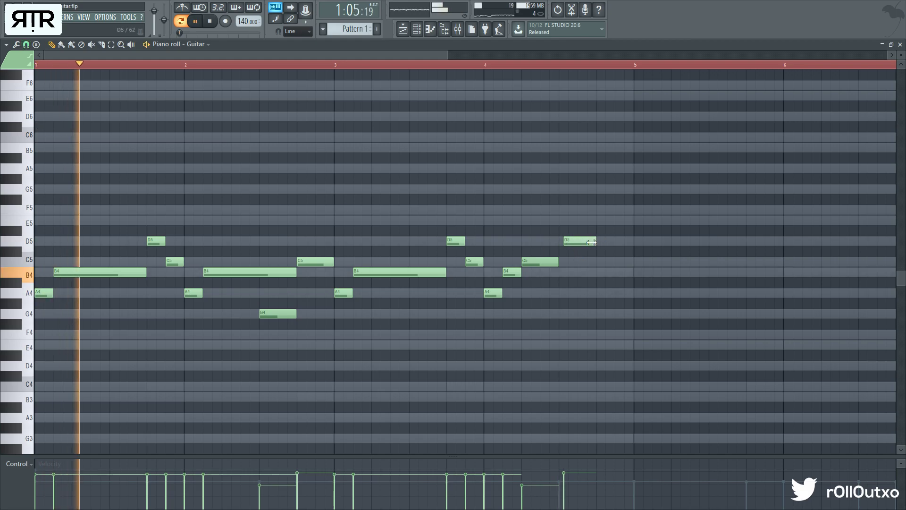
Step: Add a one-beat C5 note on the last beat of bar 4, after trying an F5 there
click(596, 209)
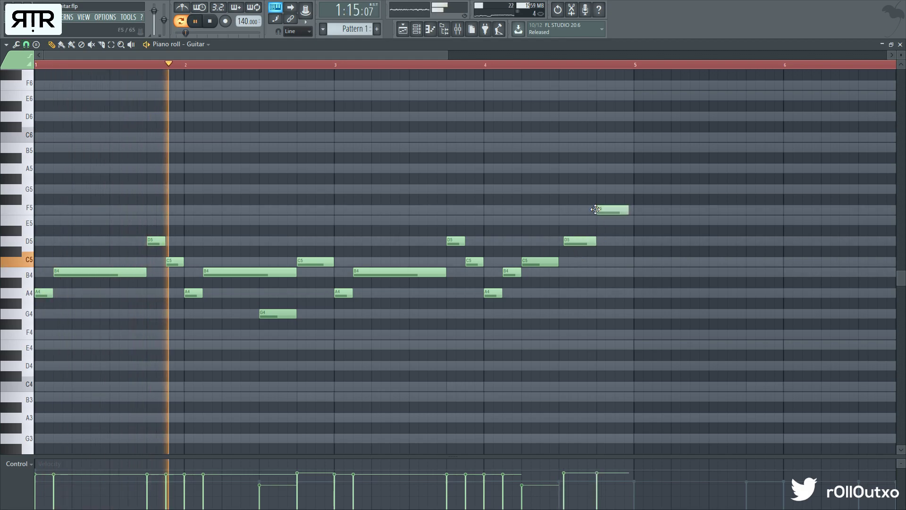
drag(628, 210, 618, 211)
click(620, 220)
mouse_move(633, 246)
mouse_down()
mouse_move(608, 210)
mouse_move(617, 213)
mouse_move(606, 222)
mouse_move(607, 261)
mouse_move(634, 261)
mouse_up()
right_click(624, 219)
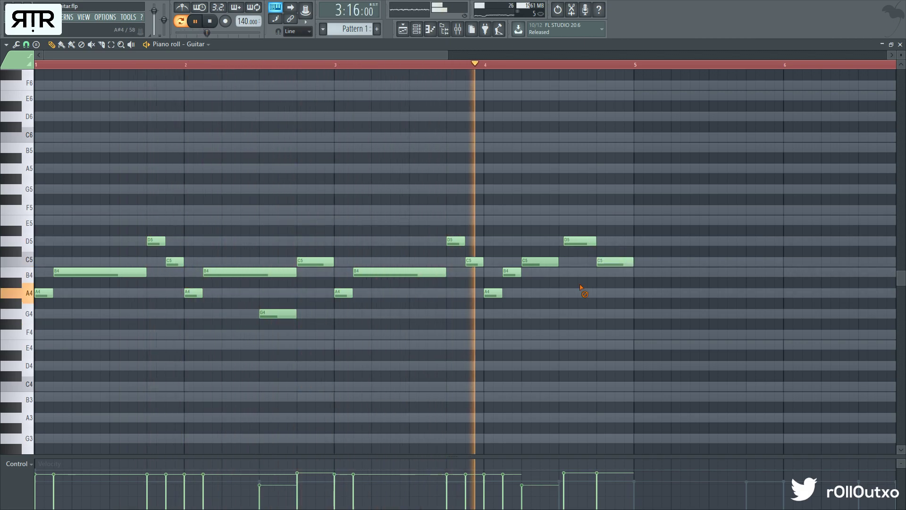
Step: Add a very short A4 grace note on beat 3 of bar 4, just before the D5
key(space)
drag(576, 293, 551, 290)
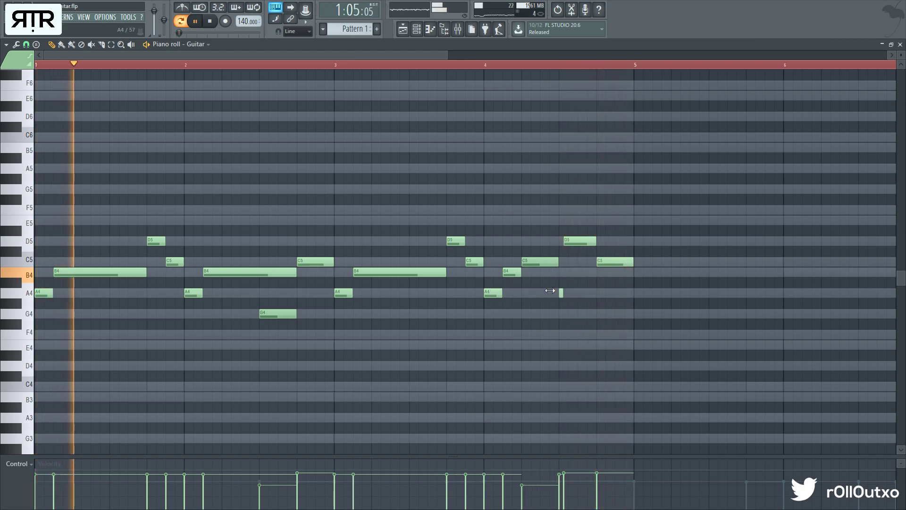
scroll(583, 290, up, 1)
scroll(584, 289, down, 2)
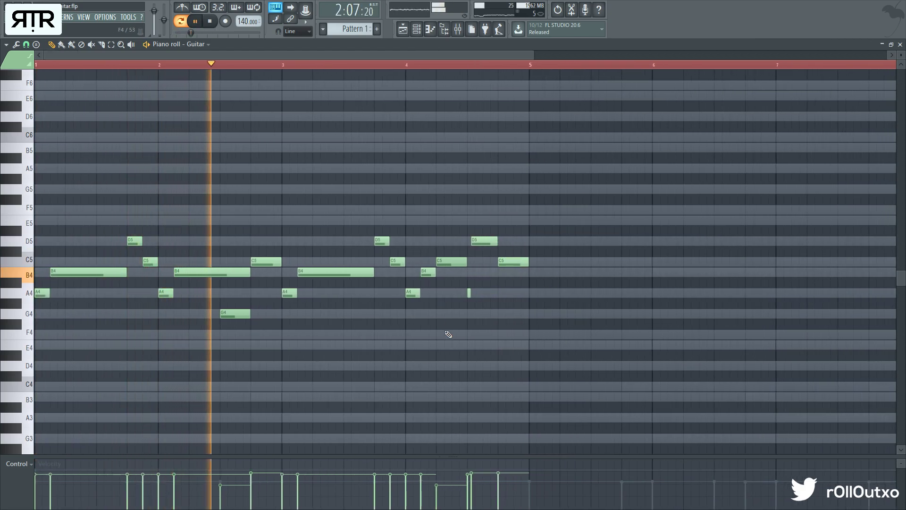
Step: Raise all guitar notes by one octave
key(ctrl+a)
key(ctrl+Up)
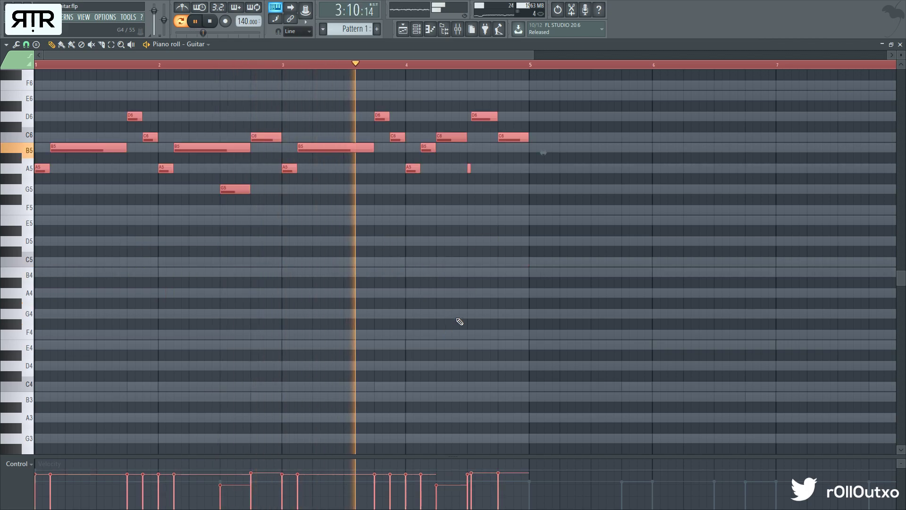
scroll(418, 260, up, 1)
ctrl+click(472, 269)
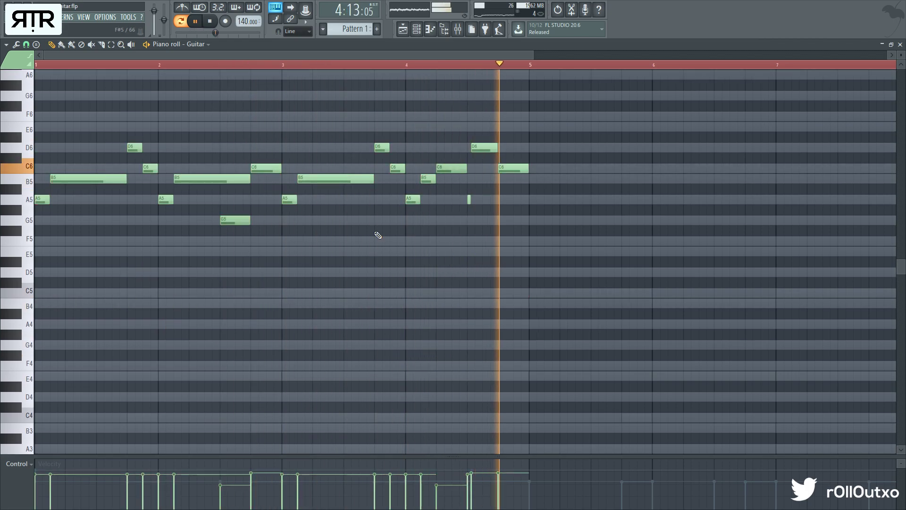
Step: Add a very short A5 grace note before the D6 in bar 3 and trim the start of that D6
scroll(380, 238, up, 3)
scroll(439, 279, down, 3)
key(space)
scroll(354, 222, up, 4)
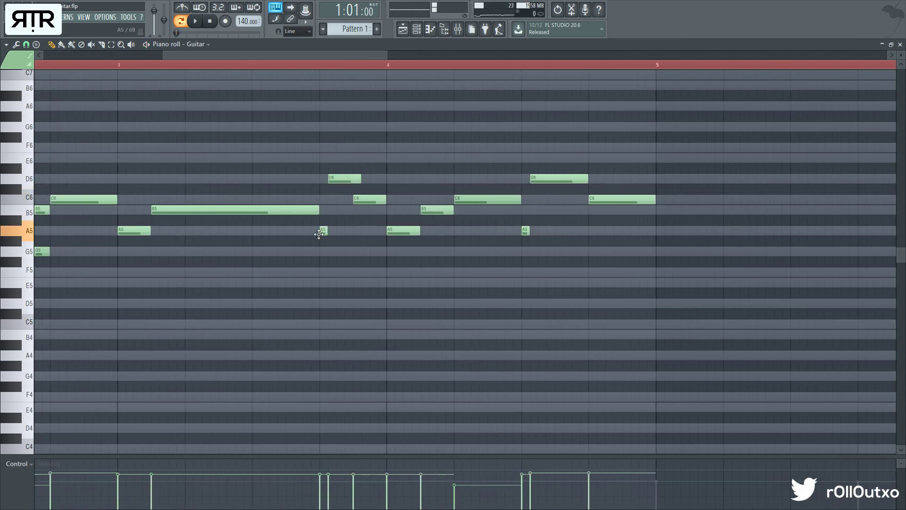
ctrl+right_click(367, 260)
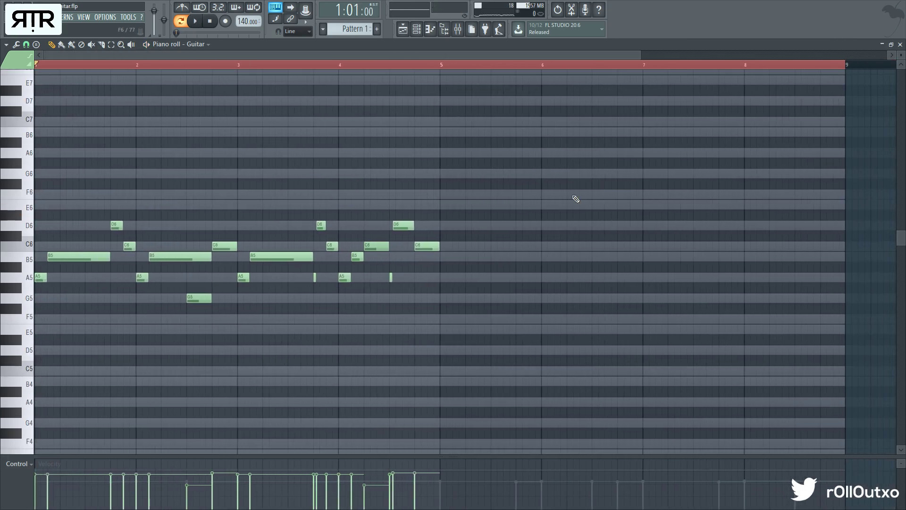
Step: Close the guitar piano roll and play the pattern from the channel rack
click(901, 44)
drag(233, 160, 373, 179)
key(space)
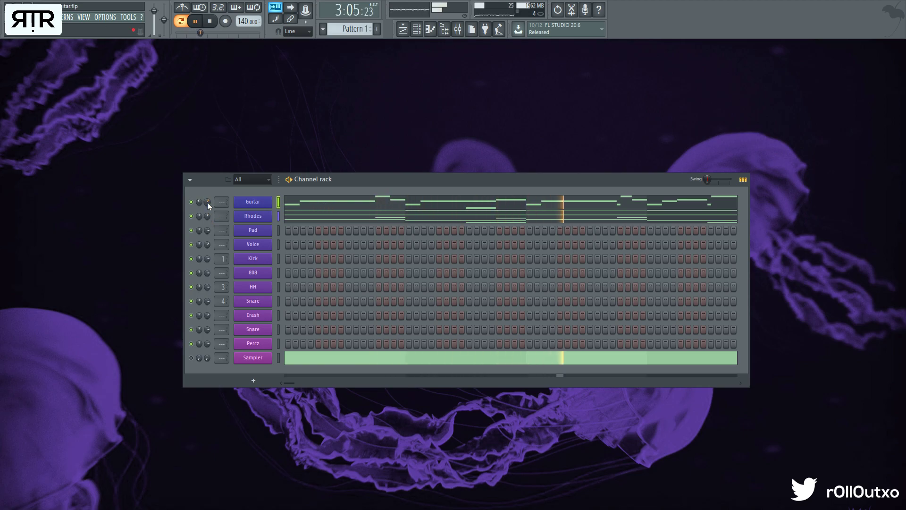
Step: Duplicate the guitar melody from bars 1 to 4 into bars 5 to 8, play it, and return to the channel rack
click(324, 206)
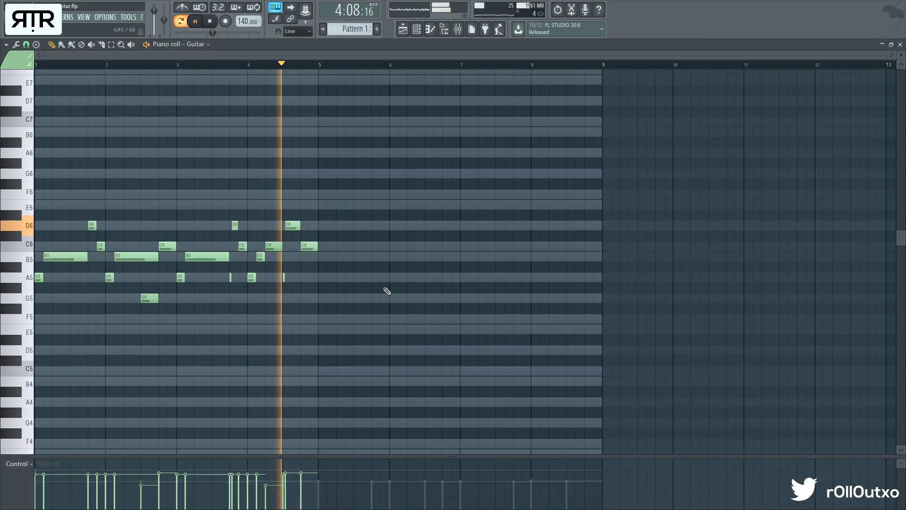
key(ctrl+a)
key(space)
key(ctrl+b)
drag(302, 248, 338, 248)
key(space)
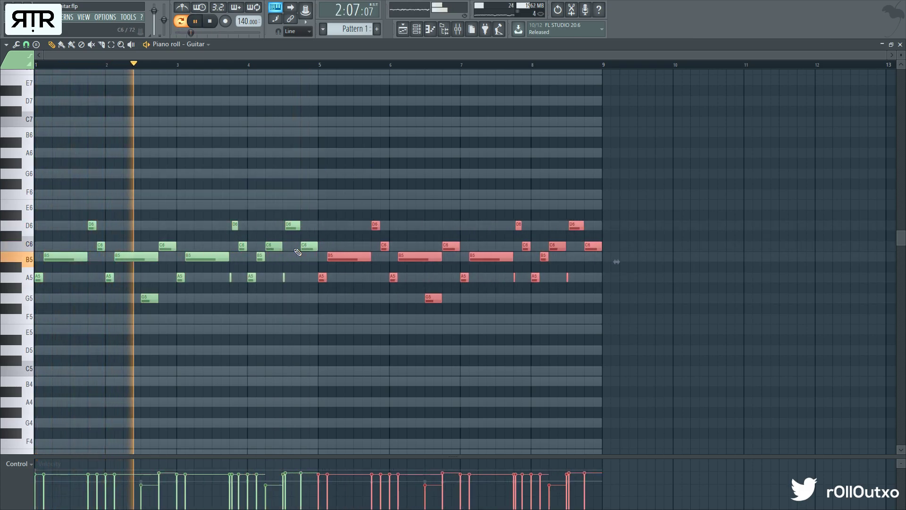
click(307, 356)
click(900, 44)
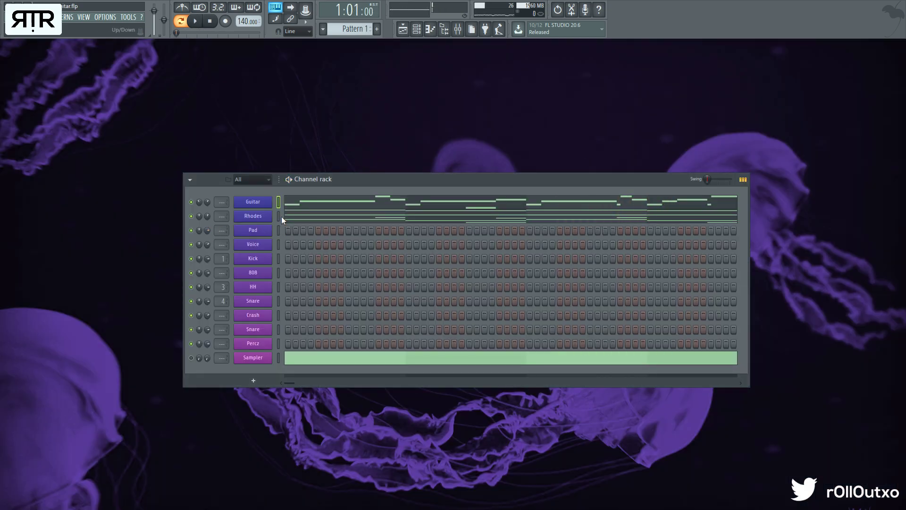
Step: Put the Rhodes chord notes into the Pad channel and set them all to an even, slightly lower velocity
click(278, 230)
click(333, 231)
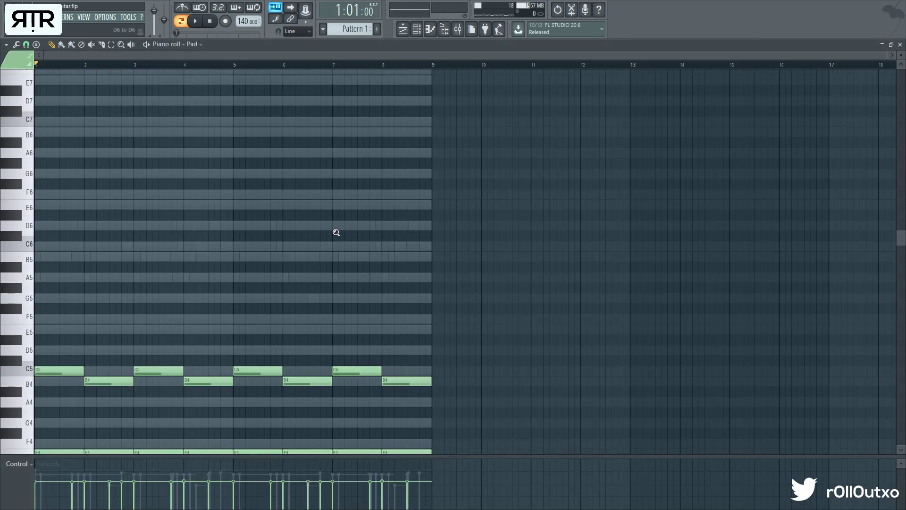
key(ctrl+a)
mouse_move(795, 494)
mouse_down()
mouse_move(263, 502)
mouse_move(4, 491)
mouse_up()
key(ctrl+d)
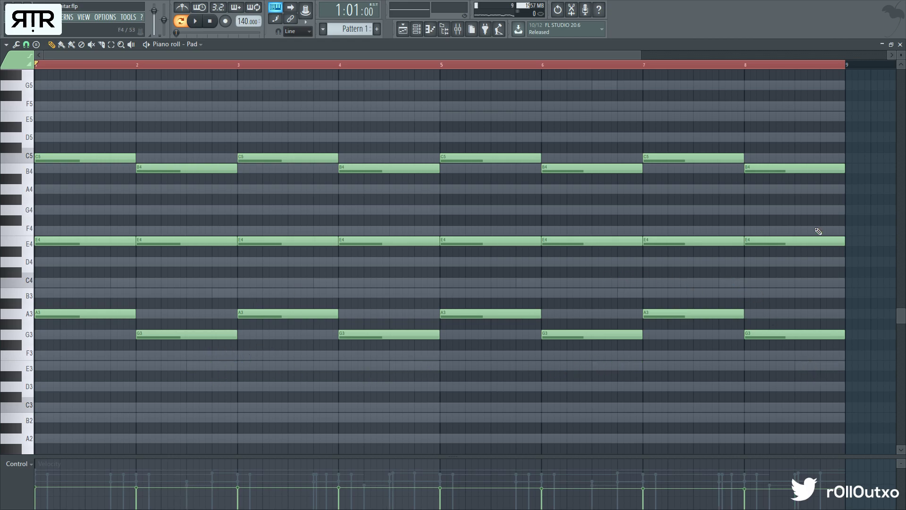
Step: Delete the E4 notes across all eight Pad bars and close the piano roll
drag(825, 227, 63, 240)
key(Delete)
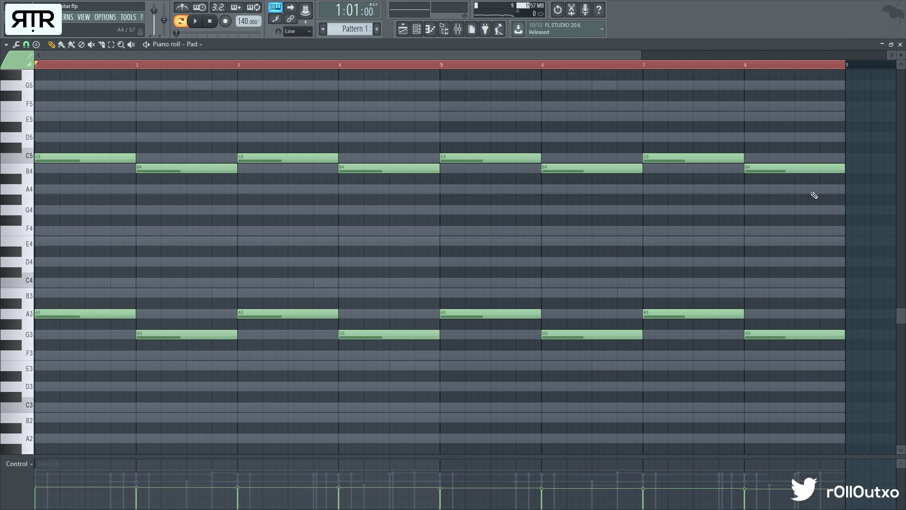
click(900, 44)
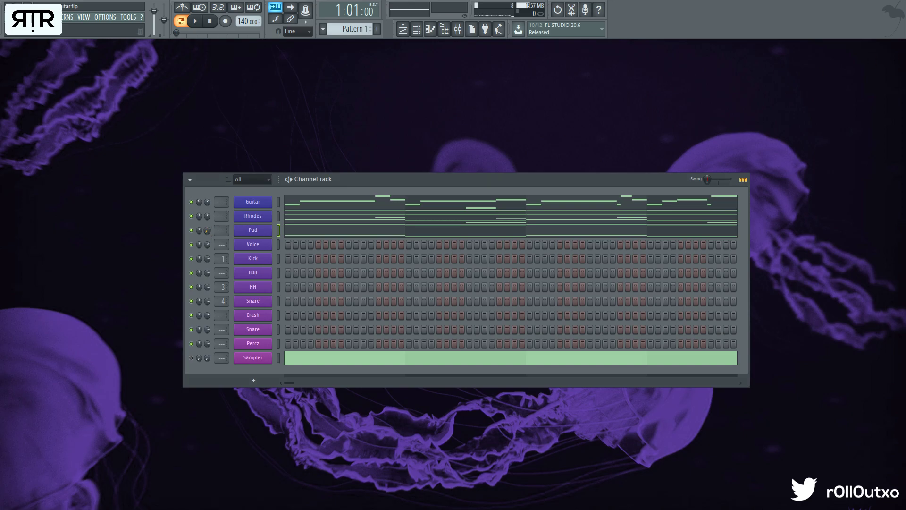
Step: Play back the pattern and open the Pad channel's Nexus instrument to check its amp attack
key(space)
key(space)
click(255, 230)
mouse_move(367, 245)
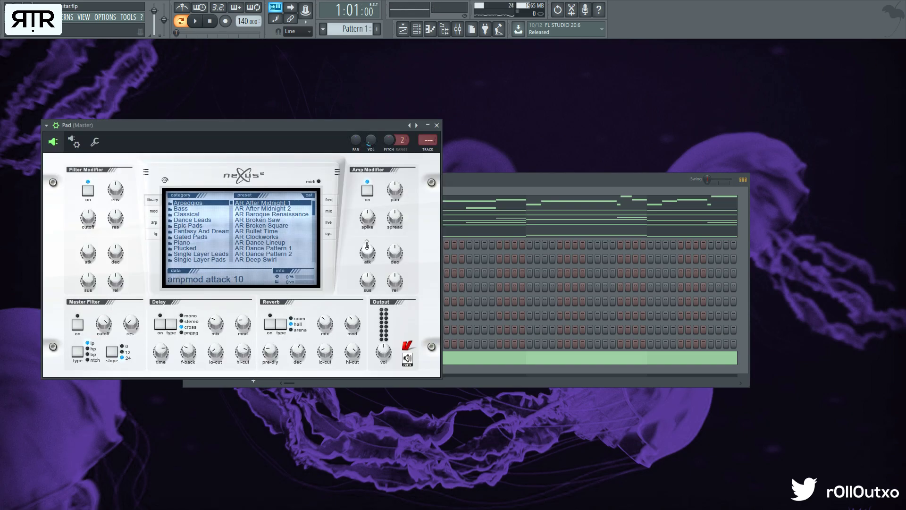
Step: Raise all Pad notes by one octave, and bring only the upper line back down one octave
click(552, 236)
key(ctrl+a)
key(ctrl+Up)
ctrl+click(553, 243)
ctrl+right_click(554, 244)
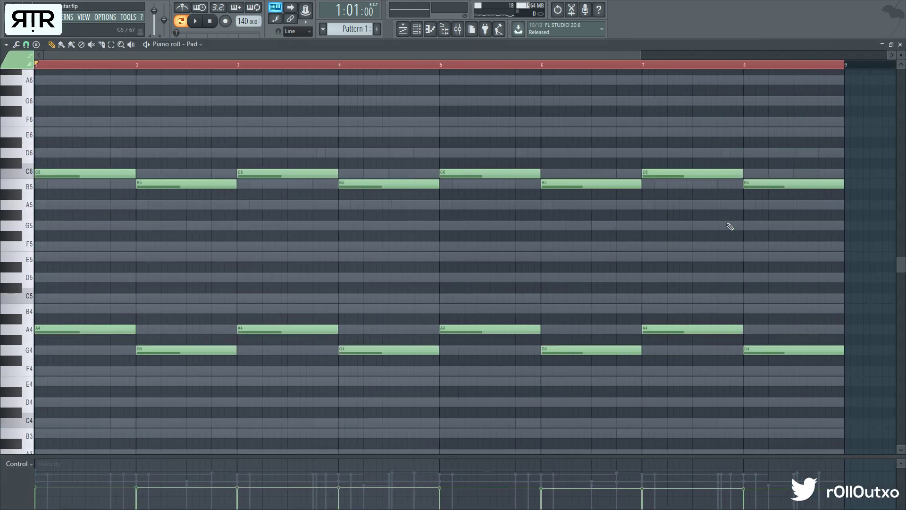
drag(745, 226, 11, 114)
key(ctrl+Down)
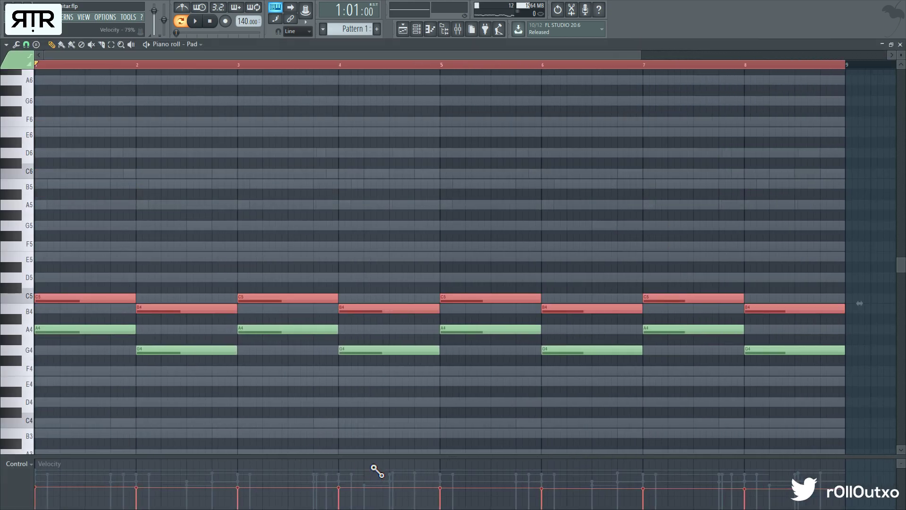
Step: Raise all Pad notes by one octave, play the result, and close the piano roll
key(space)
key(ctrl+a)
key(space)
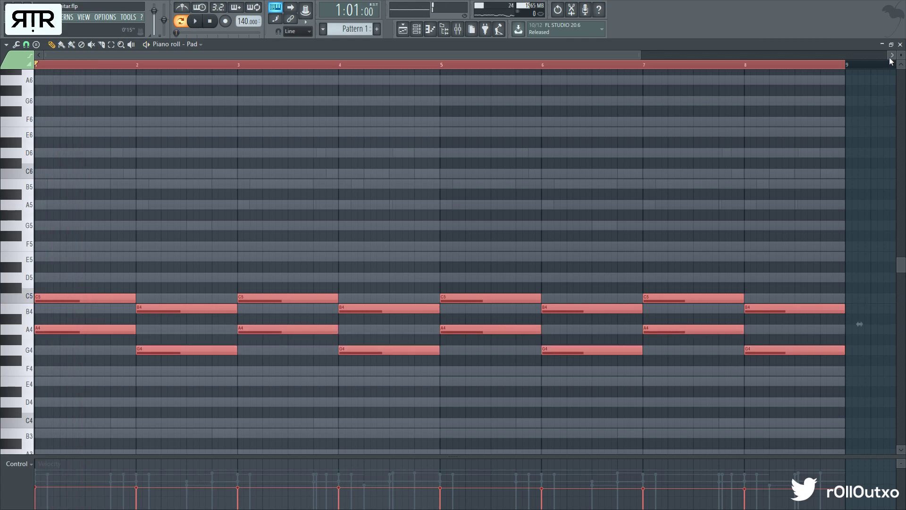
key(ctrl+Up)
key(space)
click(901, 44)
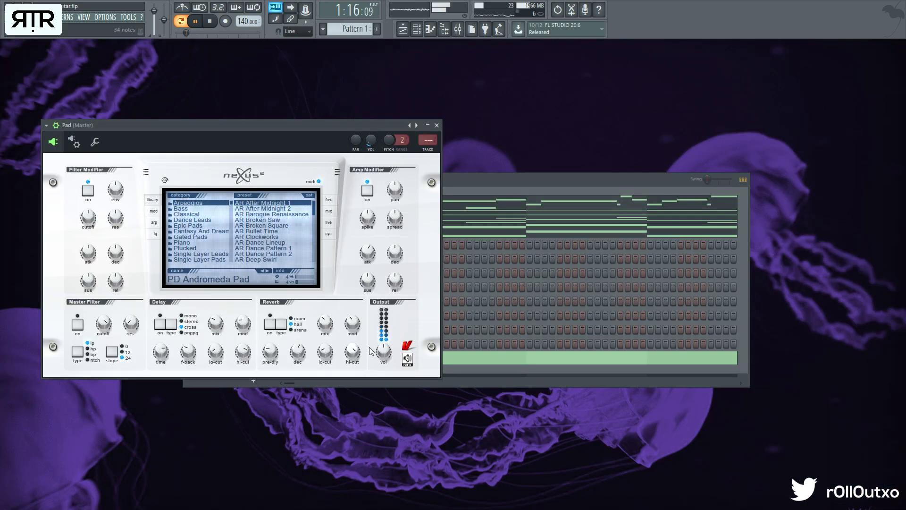
Step: Lower the Pad instrument's output volume slightly and check its amp attack during playback
drag(384, 365, 383, 369)
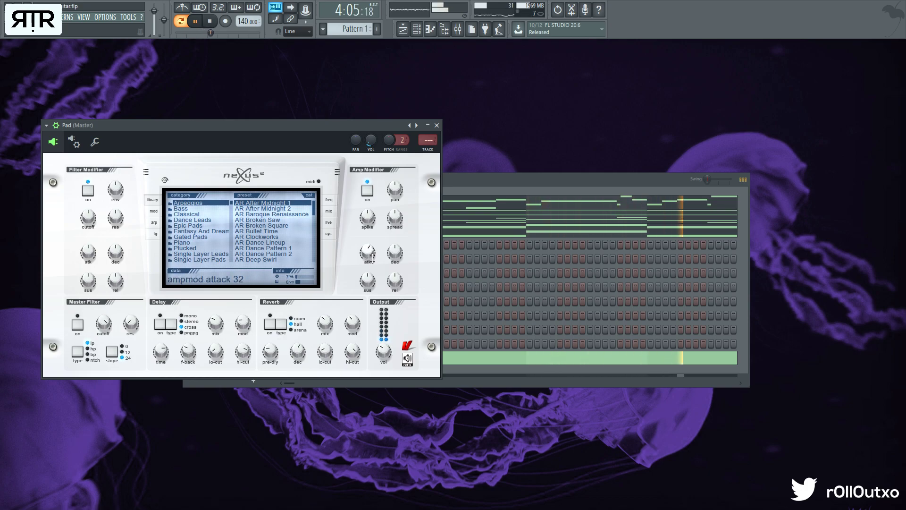
click(482, 182)
key(space)
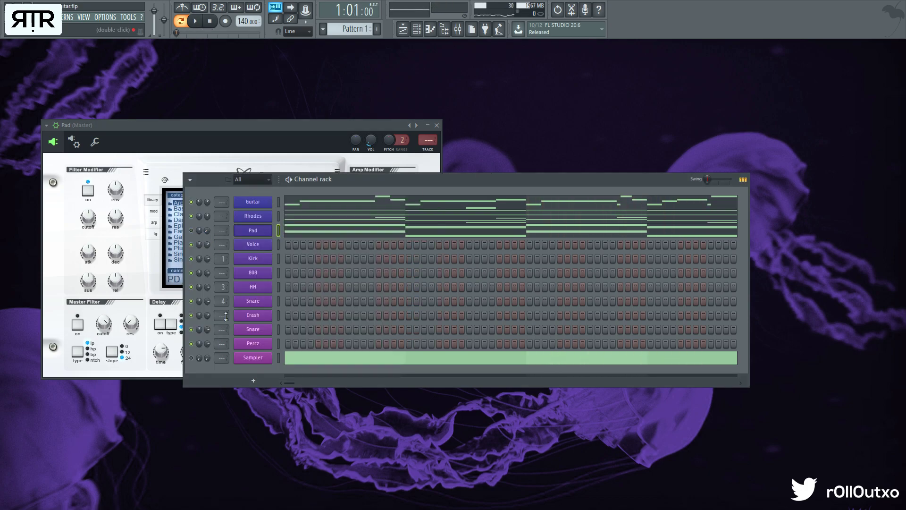
Step: Try a Voice line with a C5 note from beat 2 of bar 1 and a G4 note from beat 3 of bar 2
key(F7)
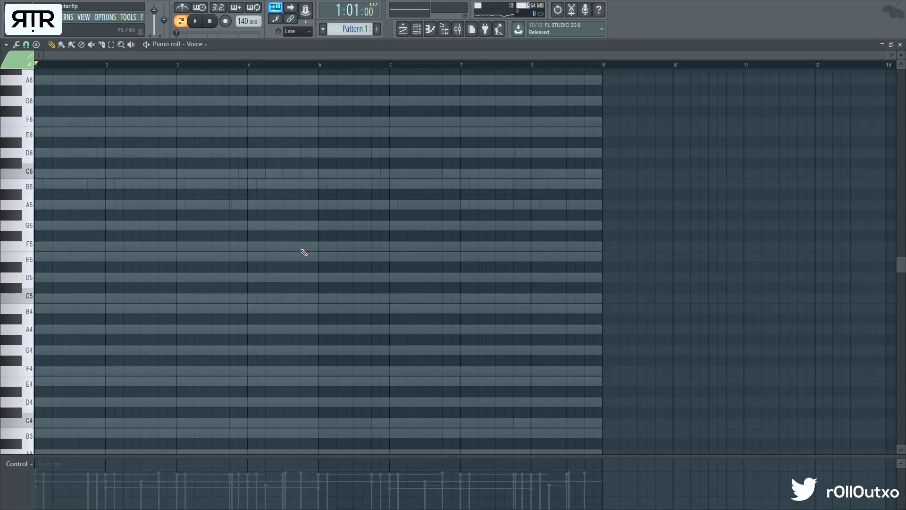
ctrl+right_click(302, 252)
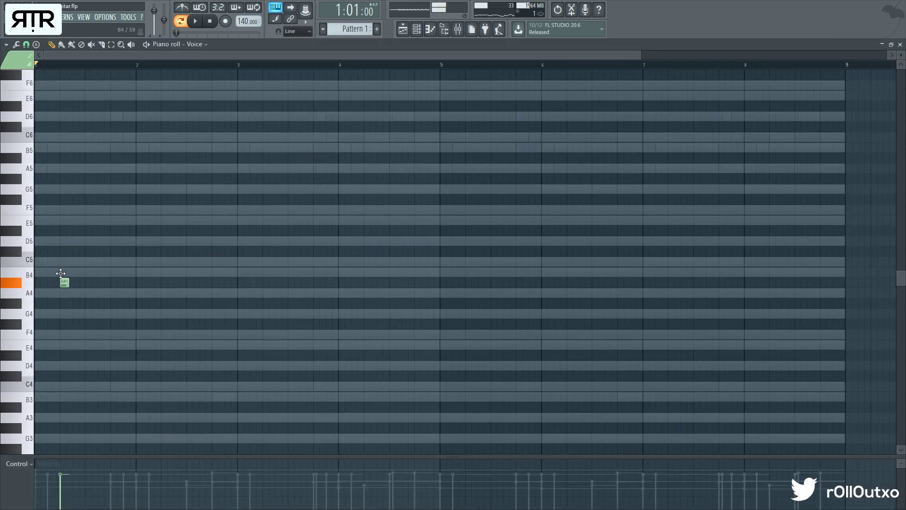
drag(60, 274, 132, 266)
key(space)
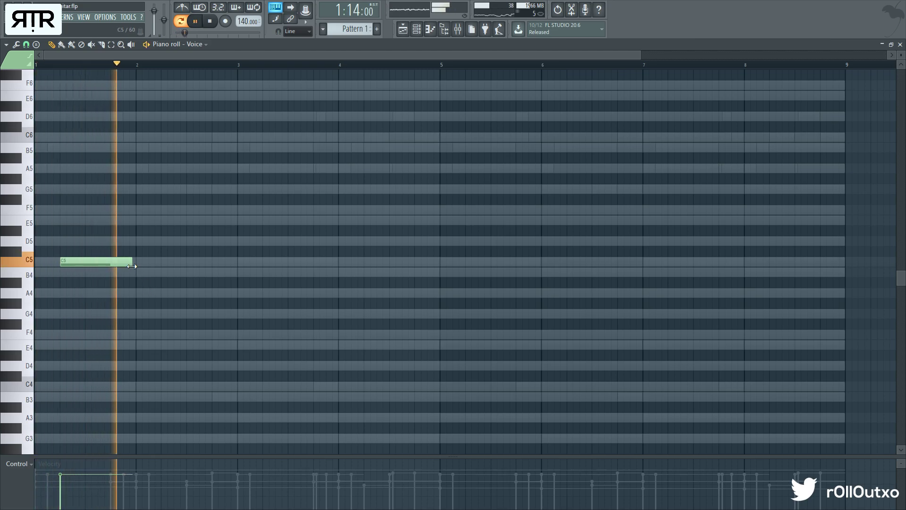
click(193, 292)
key(space)
drag(210, 298, 208, 324)
key(space)
click(900, 44)
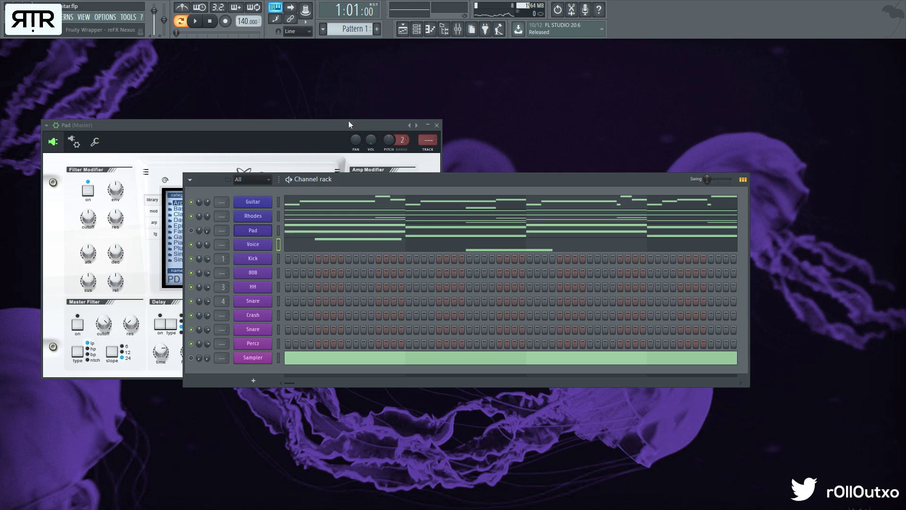
Step: Reopen the Voice notes, trim the G4 to the end of bar 2, and add an A4 note leading into it
drag(349, 124, 283, 120)
drag(423, 179, 491, 236)
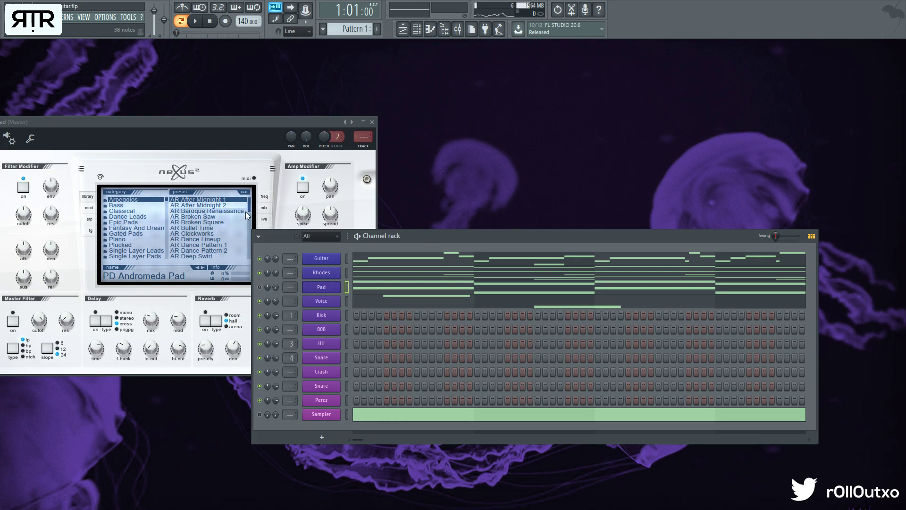
click(428, 298)
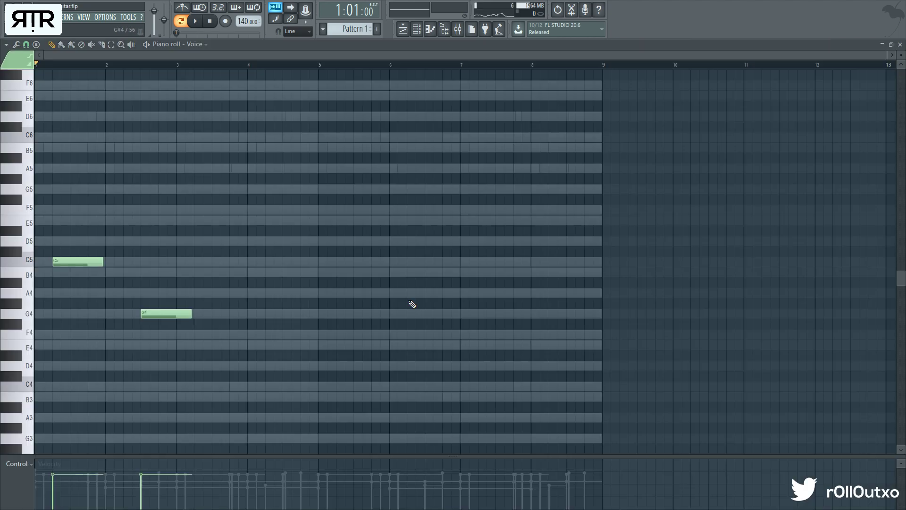
drag(241, 289, 237, 289)
key(space)
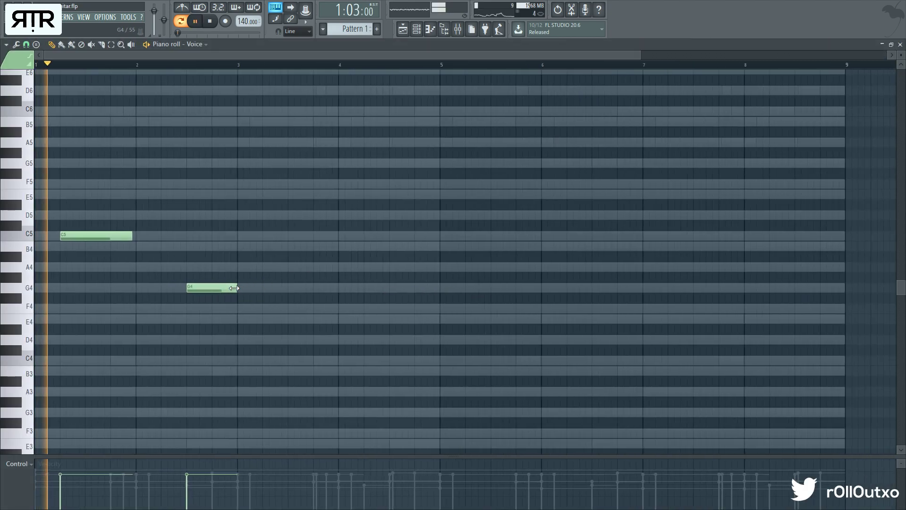
click(113, 268)
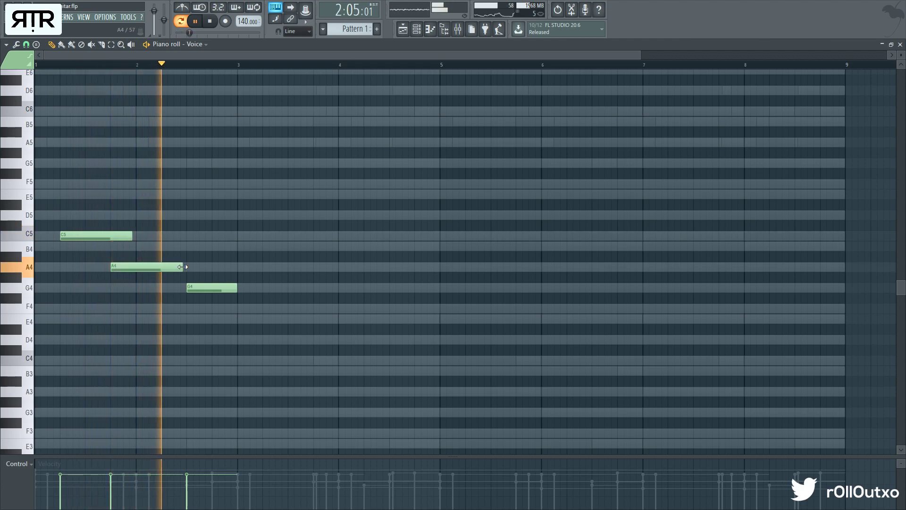
drag(183, 267, 186, 267)
Step: Duplicate the three-note Voice phrase into bars 3 and 4
key(ctrl+a)
drag(95, 235, 296, 225)
click(271, 277)
Step: Add a one-beat D4 note on beat 4 of bar 2 and shorten the preceding G4 to one beat
click(220, 308)
key(space)
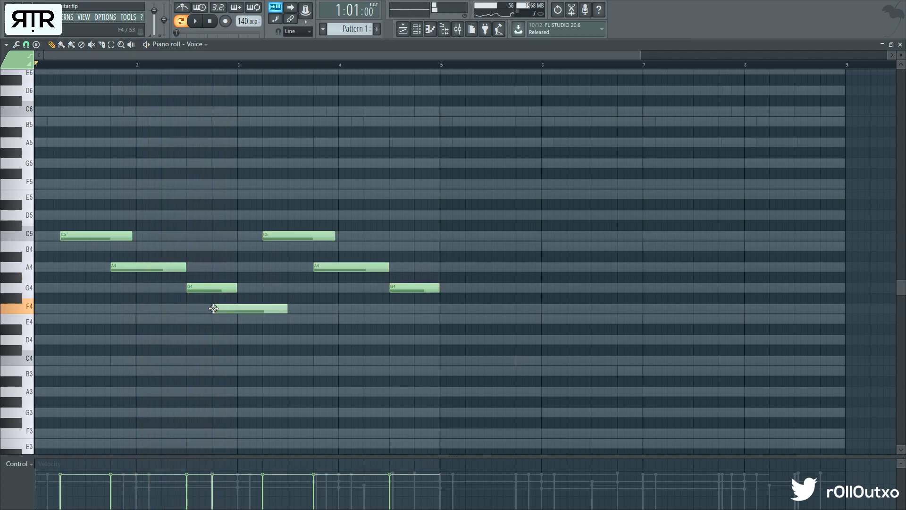
drag(214, 309, 223, 339)
key(space)
drag(236, 288, 211, 289)
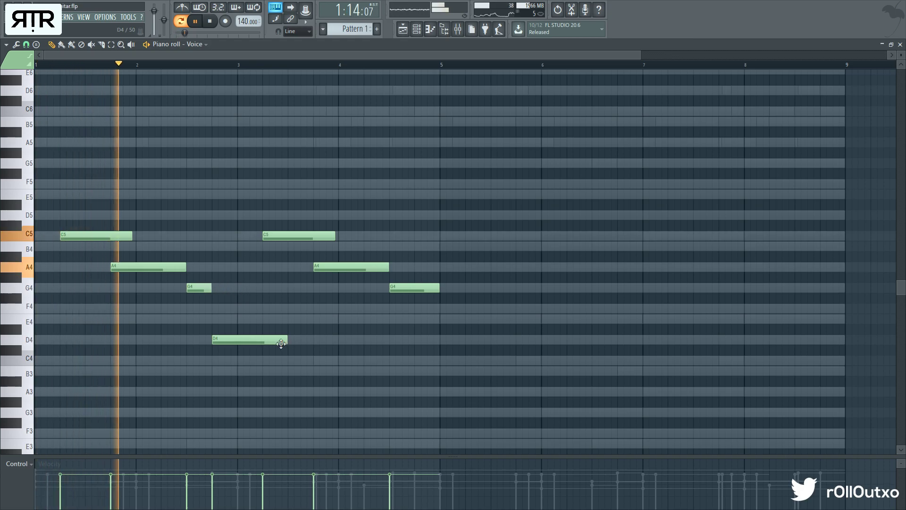
drag(287, 340, 237, 340)
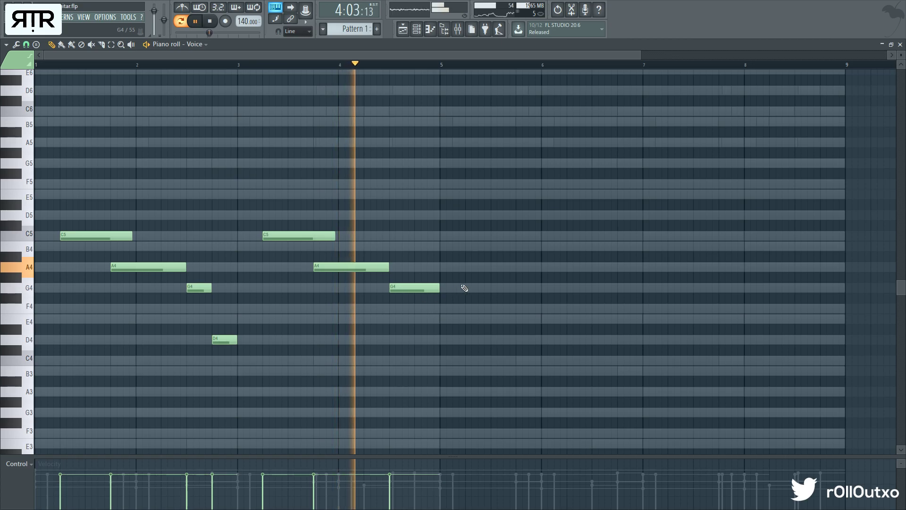
Step: Lower the Voice note at the end of bar 4 to C#4 and copy the four-bar phrase forward to bar 5
drag(422, 289, 405, 350)
key(space)
drag(495, 384, 109, 166)
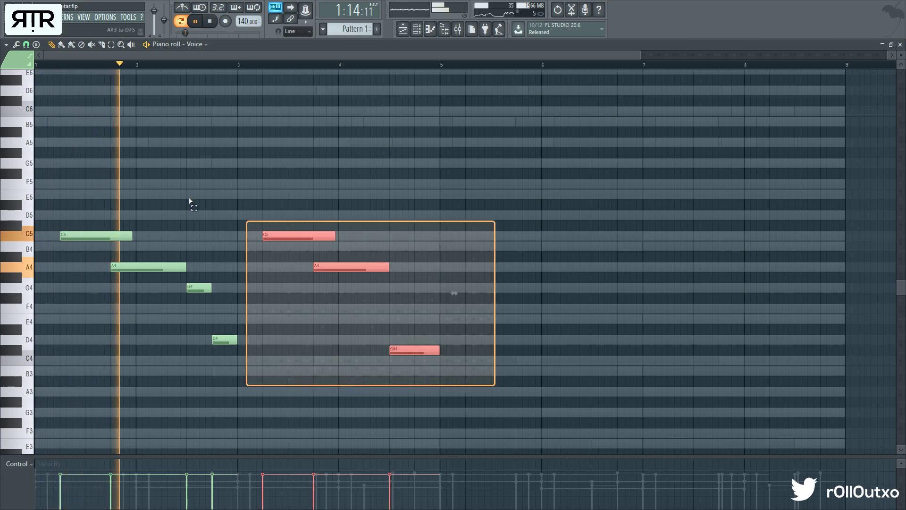
ctrl+click(379, 293)
key(ctrl+a)
key(space)
mouse_move(97, 236)
mouse_down()
mouse_move(528, 244)
mouse_move(501, 244)
mouse_up()
Step: Delete all Voice notes and close the piano roll
drag(420, 386, 3, 75)
key(Delete)
key(space)
click(900, 45)
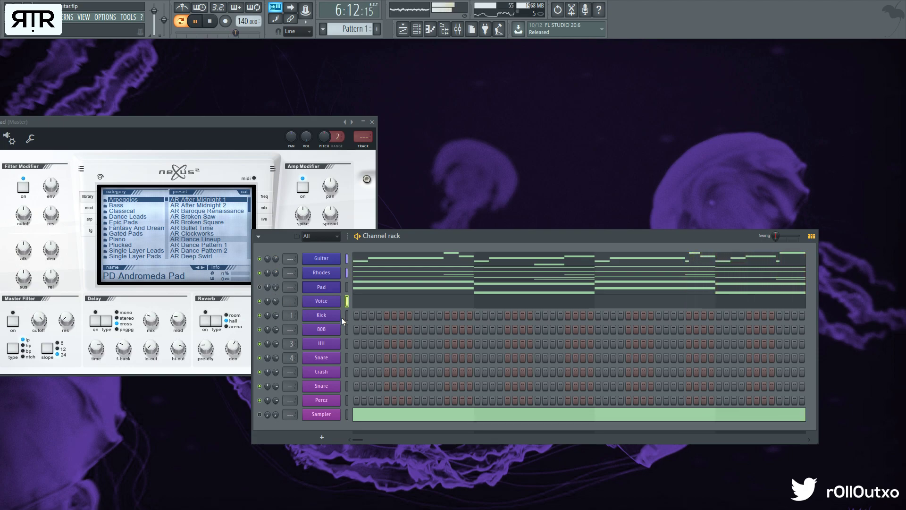
Step: Close the Pad instrument window, stop playback, and move the channel rack closer to the middle of the workspace
click(372, 122)
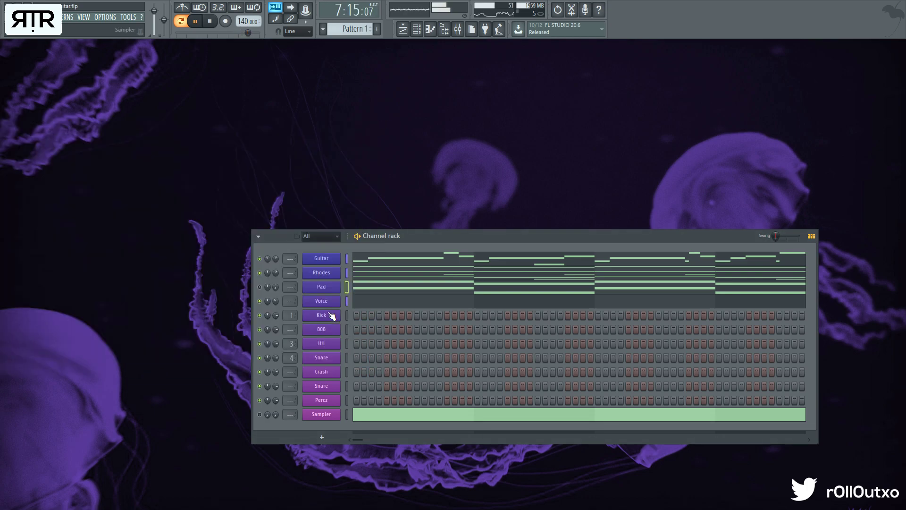
key(space)
drag(474, 231, 440, 199)
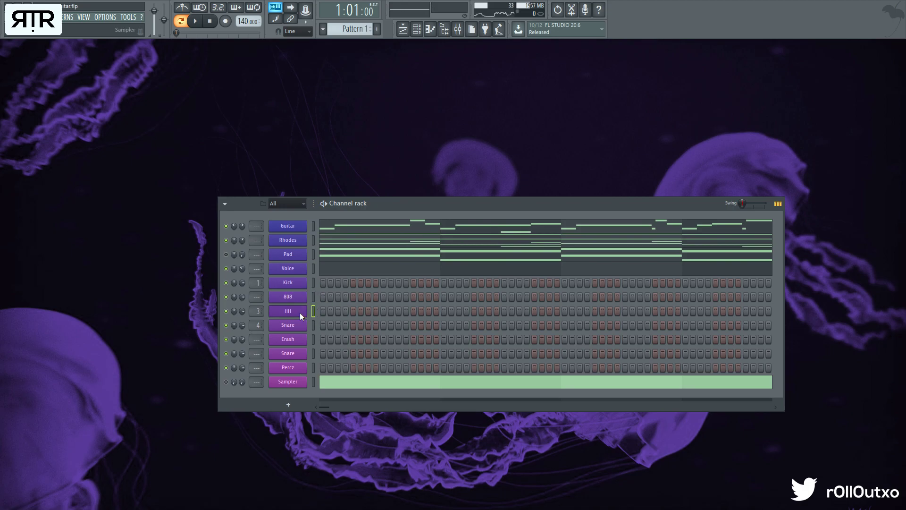
Step: Place two back-to-back three-step hi-hat notes at the start of bar 1 in the HH channel and raise them to A5
key(F7)
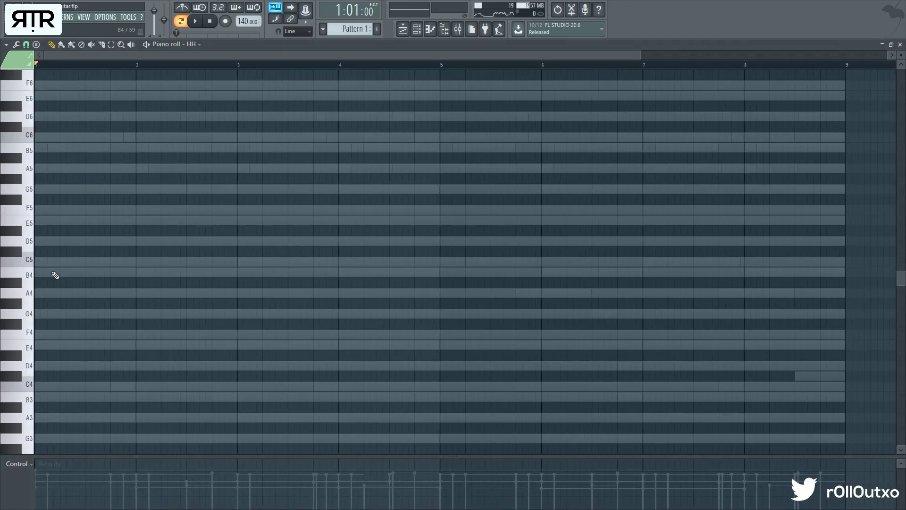
drag(49, 293, 10, 297)
scroll(68, 163, up, 3)
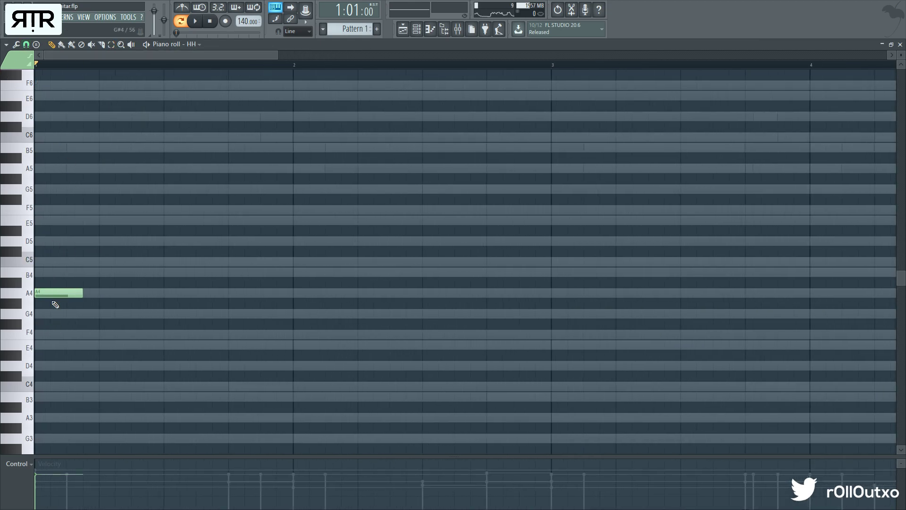
click(100, 293)
key(ctrl+a)
key(ctrl+Up)
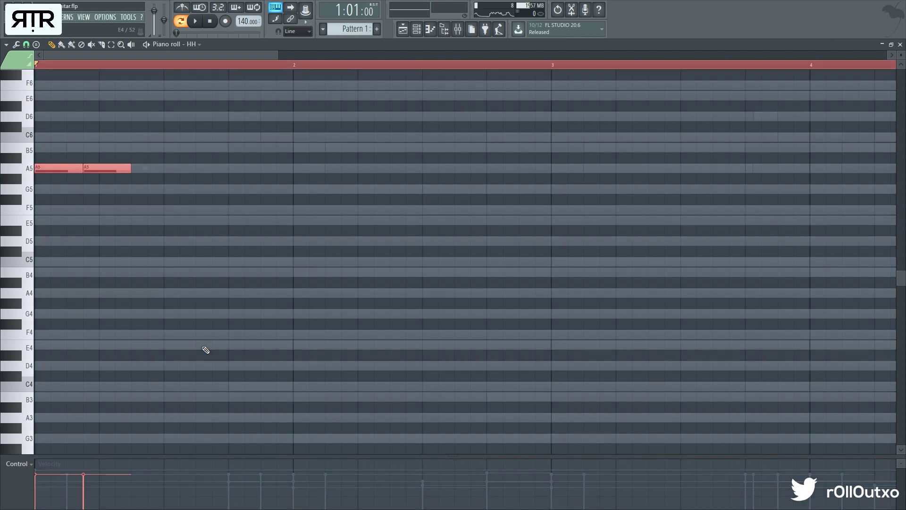
key(space)
Step: Add short one-step A5 hi-hat hits after the two longer notes in bar 1, checking the rhythm by playback
key(ctrl+d)
key(space)
click(137, 169)
key(space)
key(space)
drag(178, 169, 146, 169)
key(space)
click(153, 169)
key(space)
click(166, 169)
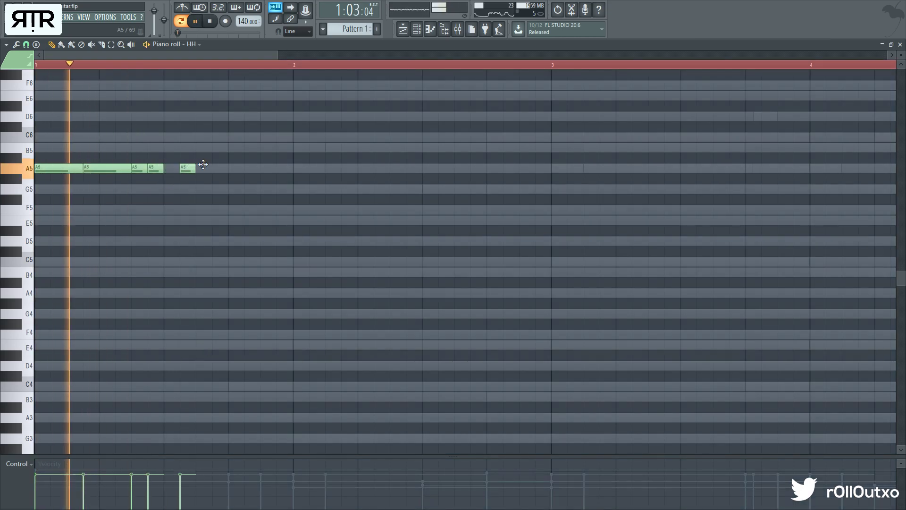
Step: Arrange the last three one-step A5 hits of bar 1 two steps apart and play back the rhythm
drag(203, 164, 210, 166)
click(207, 167)
click(231, 167)
key(space)
click(255, 168)
right_click(255, 169)
key(space)
key(space)
Step: Copy the bar 1 hi-hat pattern into bar 2 and delete the copy's first long note
mouse_move(287, 187)
mouse_down()
mouse_move(38, 157)
mouse_move(315, 185)
mouse_up()
key(space)
ctrl+click(320, 188)
right_click(328, 170)
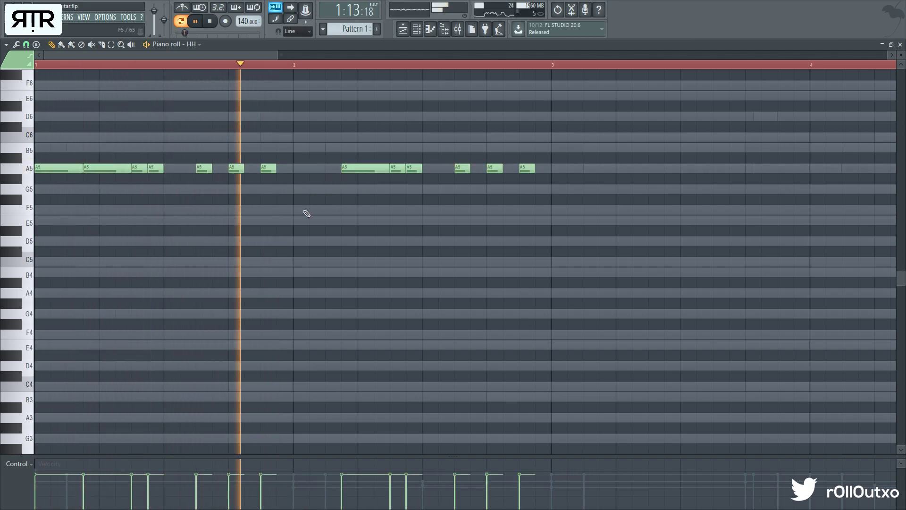
key(space)
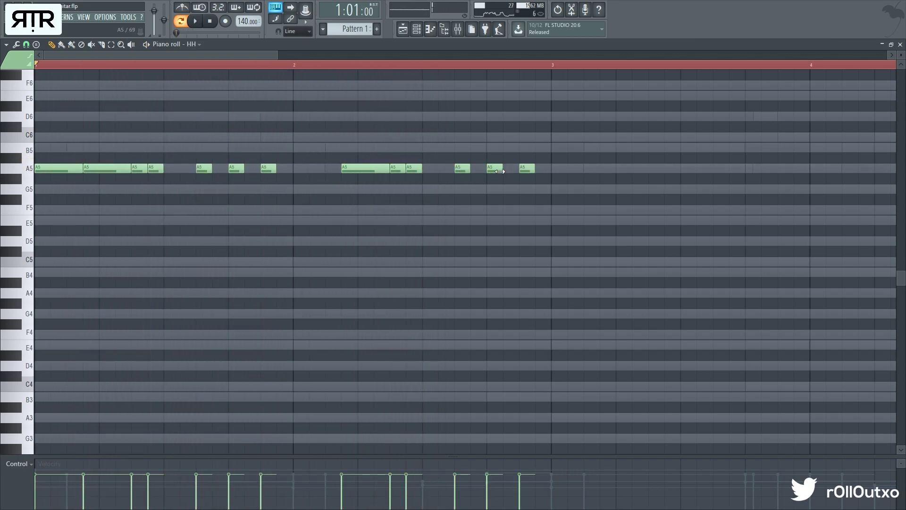
Step: Try a chopped fast roll on an extra A5 hit at the end of bar 2, and undo the chop
click(547, 172)
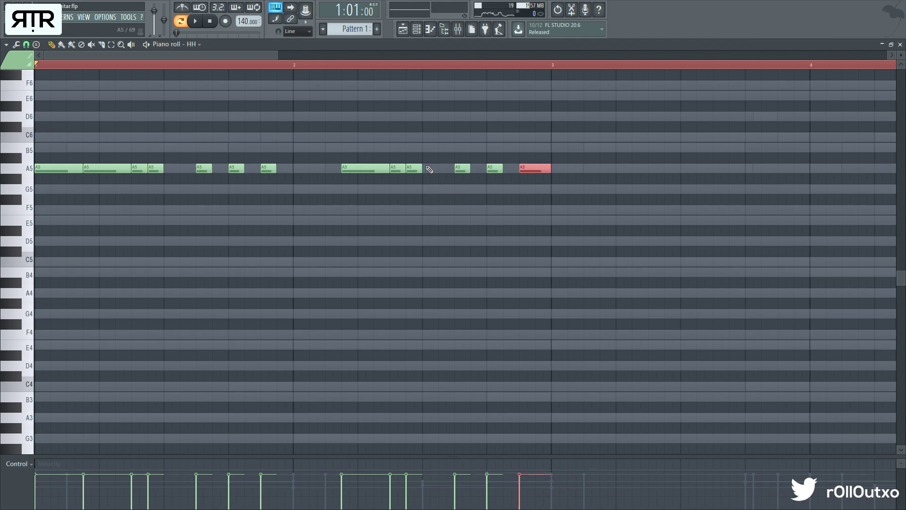
click(513, 193)
scroll(527, 170, up, 4)
click(568, 169)
key(space)
ctrl+click(562, 168)
key(ctrl+u)
scroll(574, 260, down, 4)
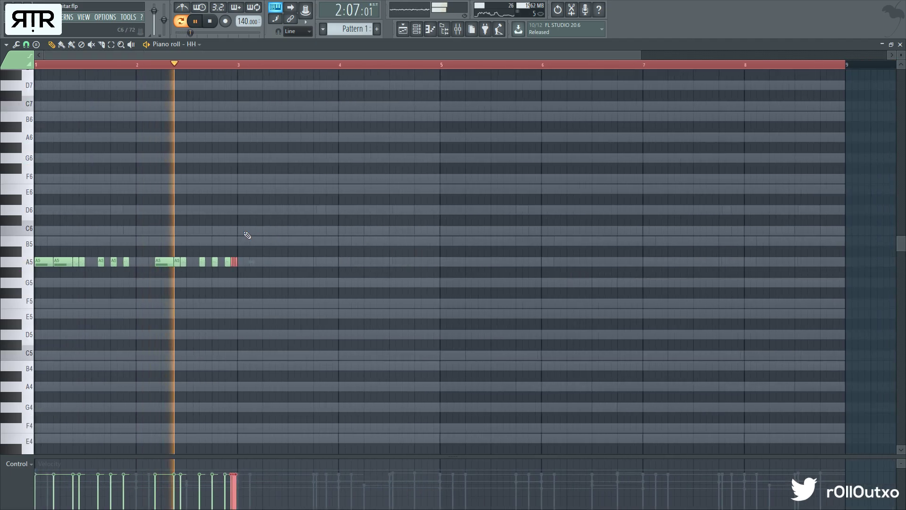
key(space)
key(ctrl+z)
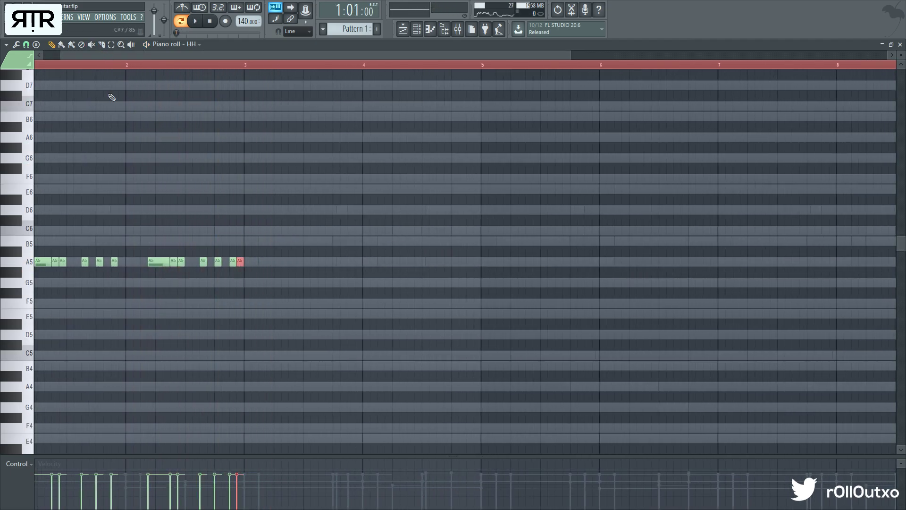
Step: Replace the two short hi-hat hits at the end of bar 2 with a single two-step A5 note
click(29, 46)
scroll(265, 259, up, 2)
drag(241, 268, 226, 257)
key(space)
right_click(227, 263)
ctrl+scroll(220, 260, down, 2)
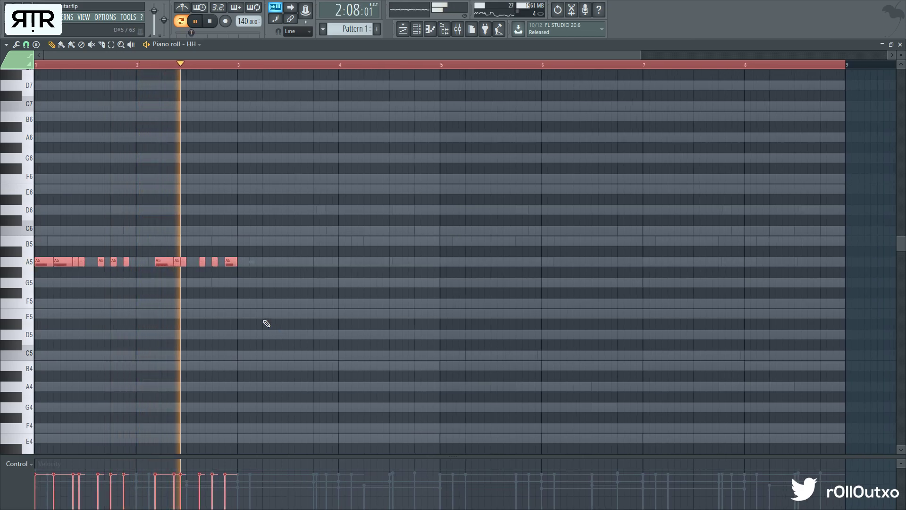
Step: Chop only the last A5 note of bar 2 into a four-hit roll and play it back
ctrl+click(264, 318)
key(space)
drag(237, 271, 236, 243)
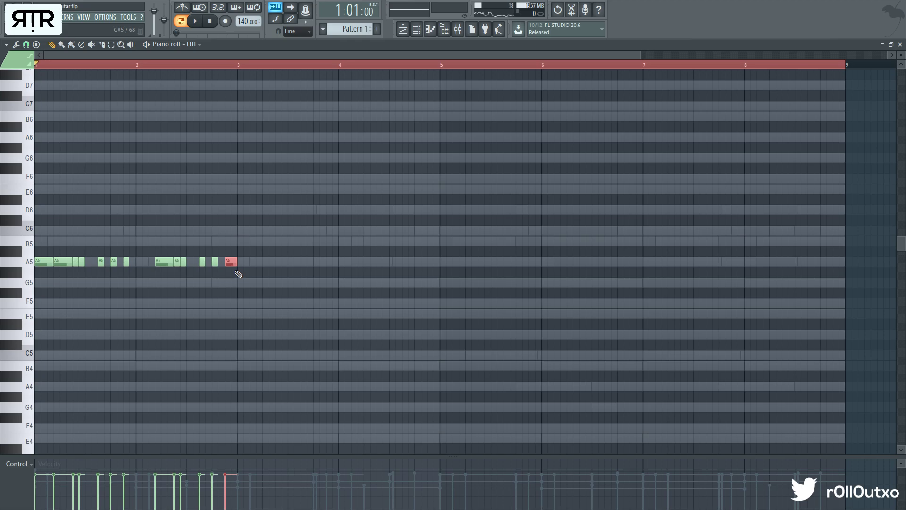
key(ctrl+u)
key(space)
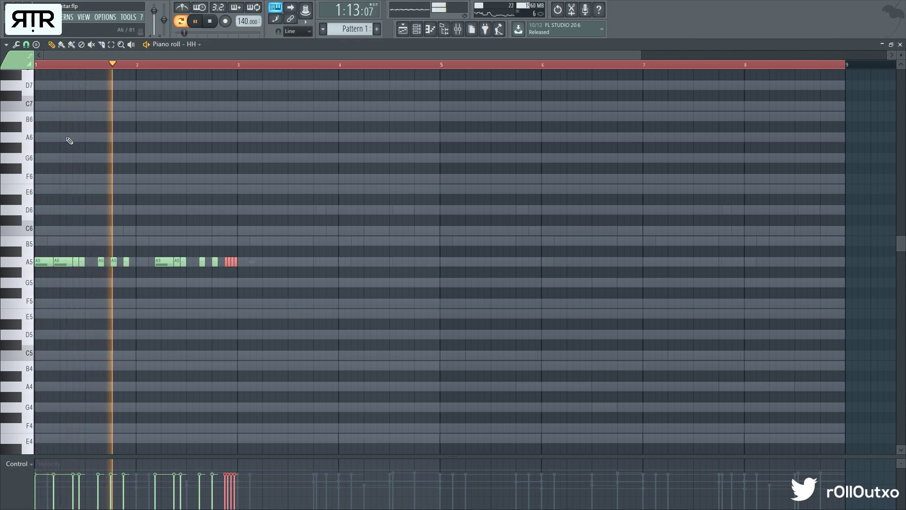
Step: Duplicate the two-bar hi-hat pattern into bars 3 and 4
key(ctrl+a)
drag(40, 264, 243, 262)
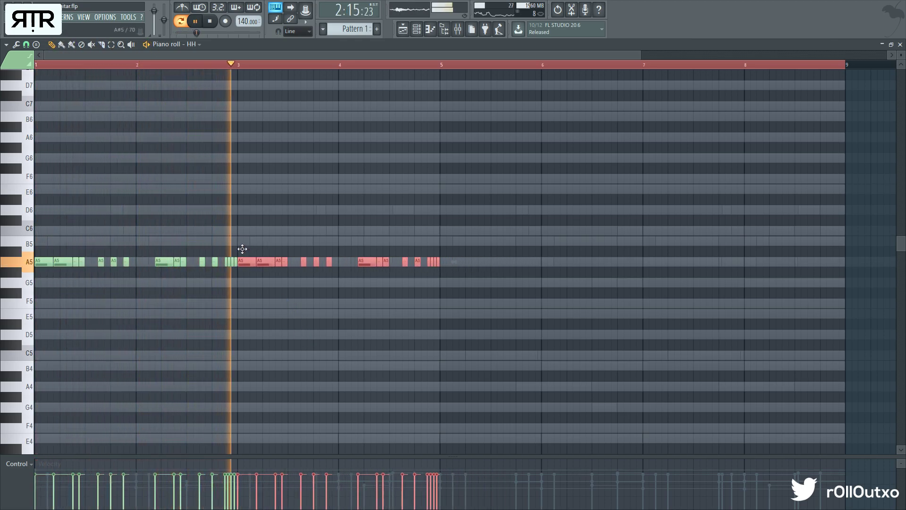
click(290, 338)
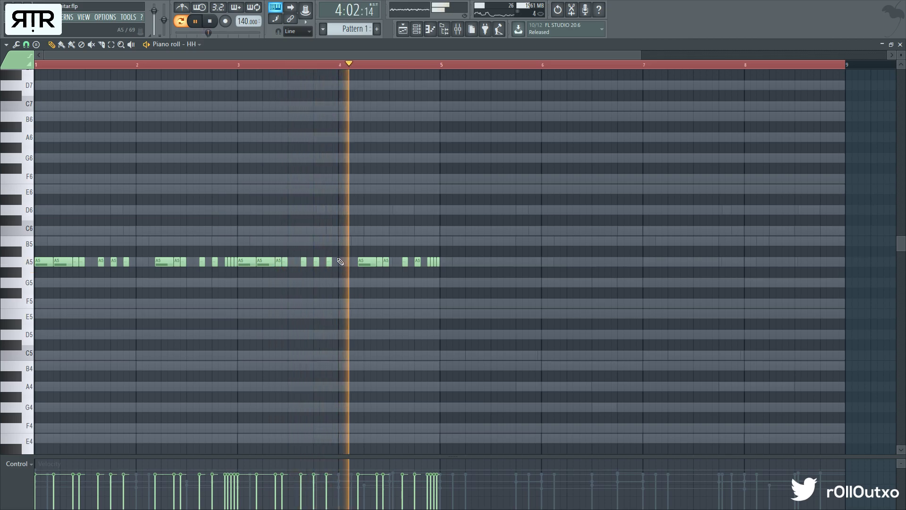
Step: Fill the gap after the last hi-hat hit of bar 3 up to the bar line and close the piano roll
click(334, 261)
drag(502, 298, 452, 241)
ctrl+click(469, 224)
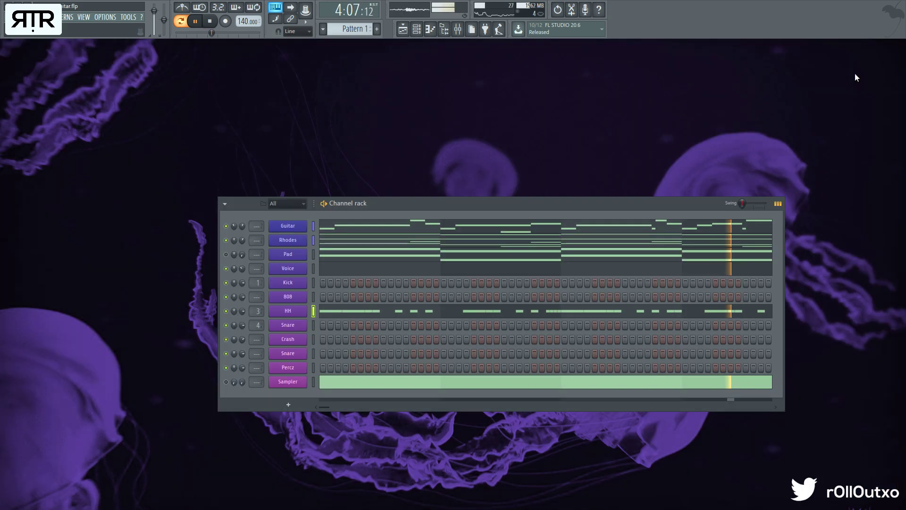
click(900, 44)
key(space)
Step: Inspect the 808 channel's sample waveform in the audio editor and return to its volume envelope page
click(289, 299)
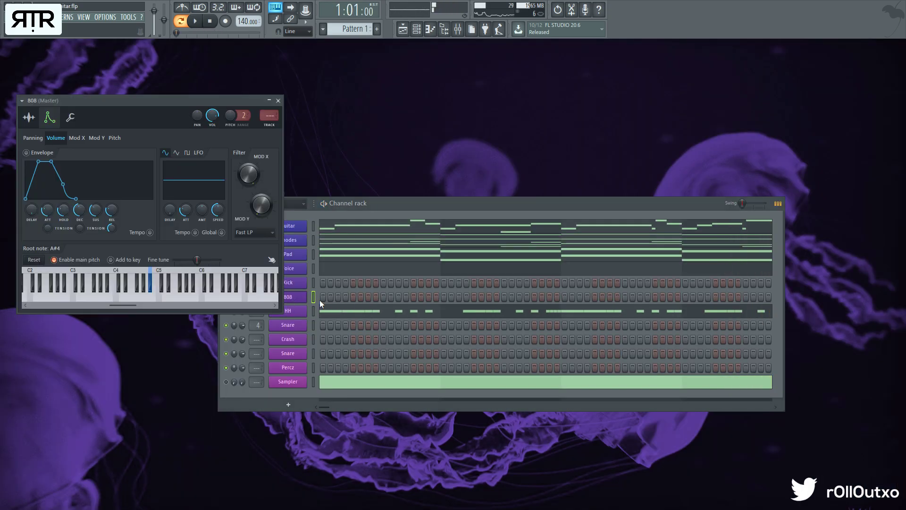
click(29, 117)
double_click(103, 296)
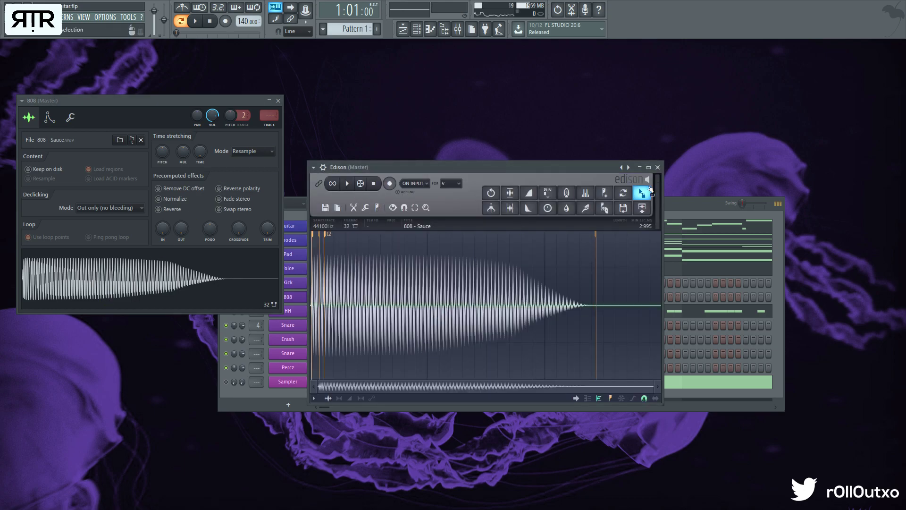
click(657, 168)
click(49, 118)
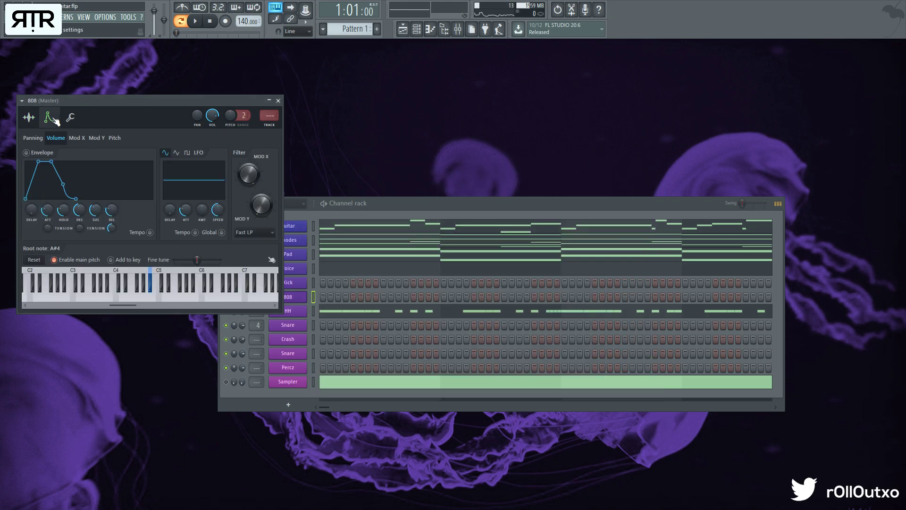
Step: Add a half-bar A4 note at the start of the 808 pattern and close the piano roll
click(269, 102)
key(F7)
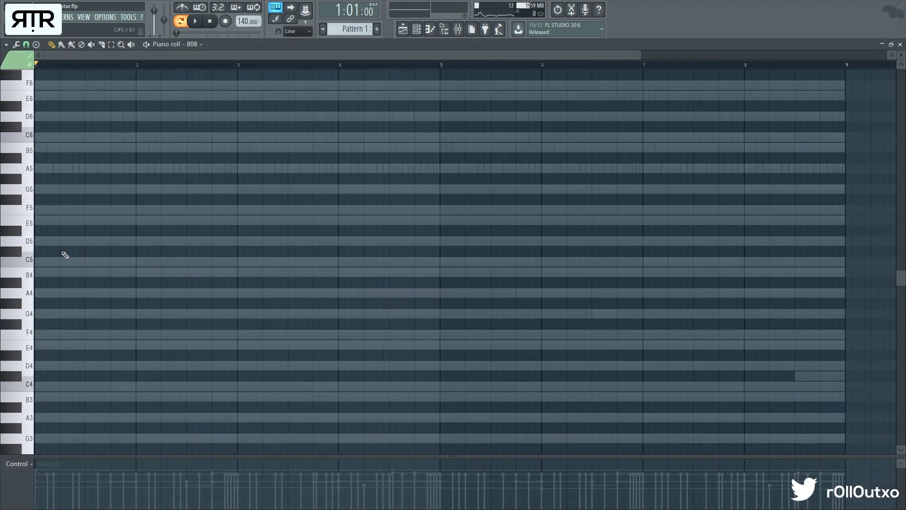
click(37, 294)
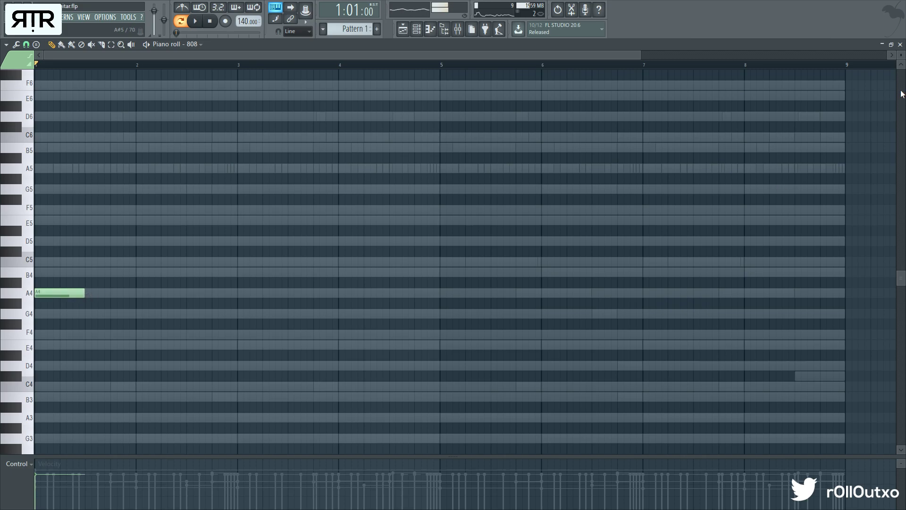
click(900, 44)
Step: Enable the 808's volume envelope, shaping it as a long hold with no attack or decay
click(287, 300)
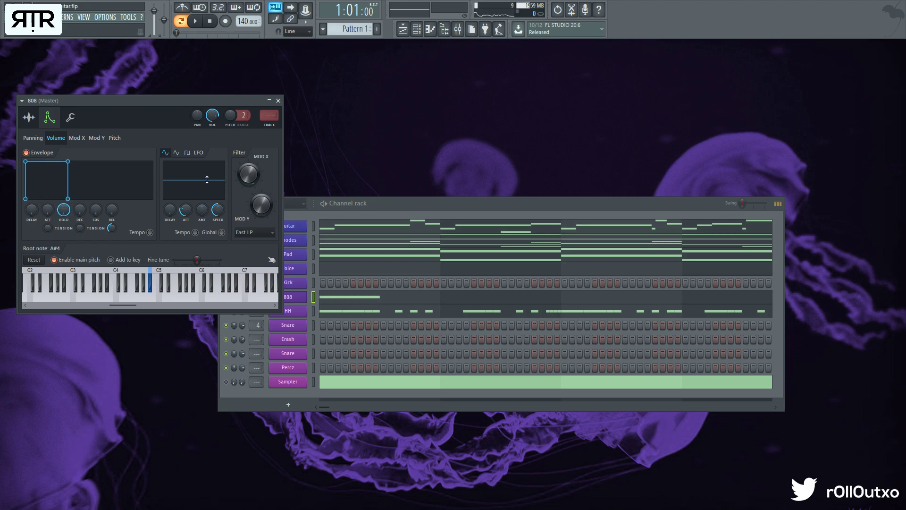
click(280, 100)
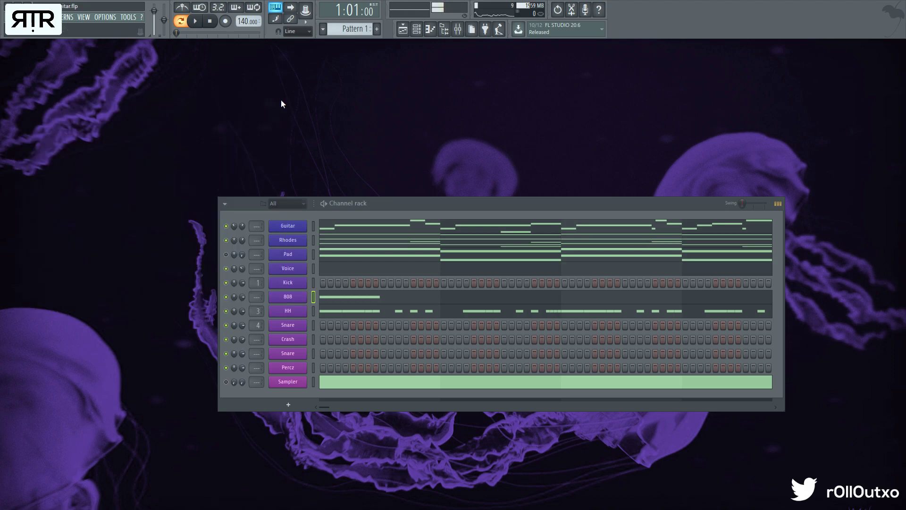
Step: Lengthen the A4 note at the start of the 808 pattern to ten steps and play it
click(353, 302)
drag(79, 263, 98, 264)
key(space)
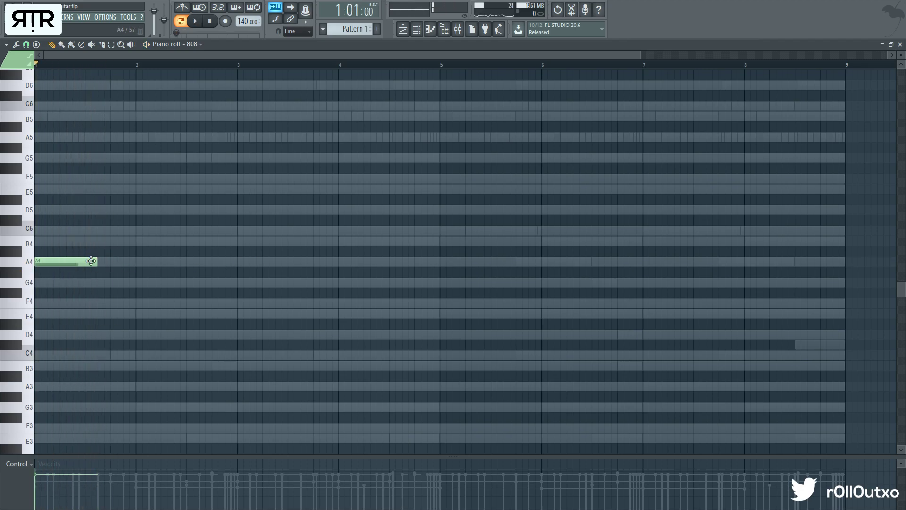
Step: Transpose the 808 note by octaves up to A6, auditioning it along the way, and close the piano roll
key(ctrl+a)
key(ctrl+Up)
key(space)
key(ctrl+Down)
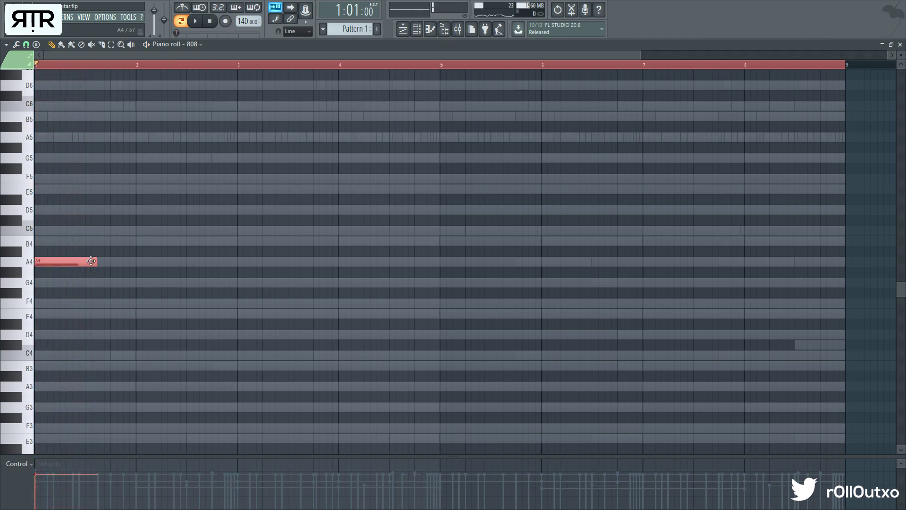
key(ctrl+Up)
key(ctrl+Up)
key(space)
scroll(148, 200, up, 4)
ctrl+click(158, 200)
key(space)
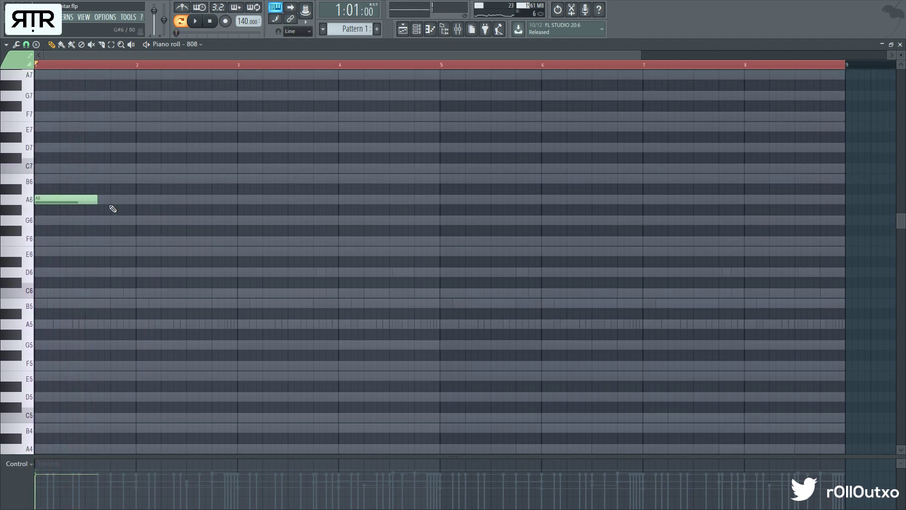
click(900, 45)
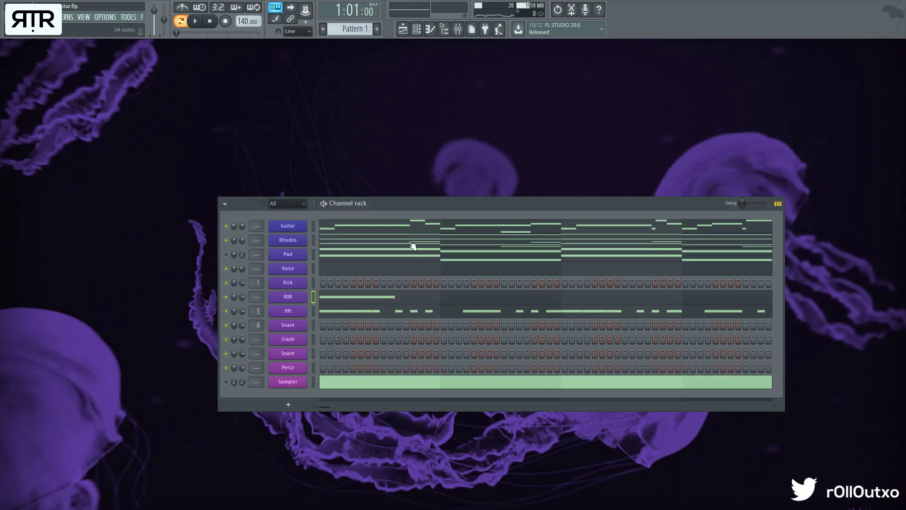
click(392, 243)
drag(103, 310, 159, 336)
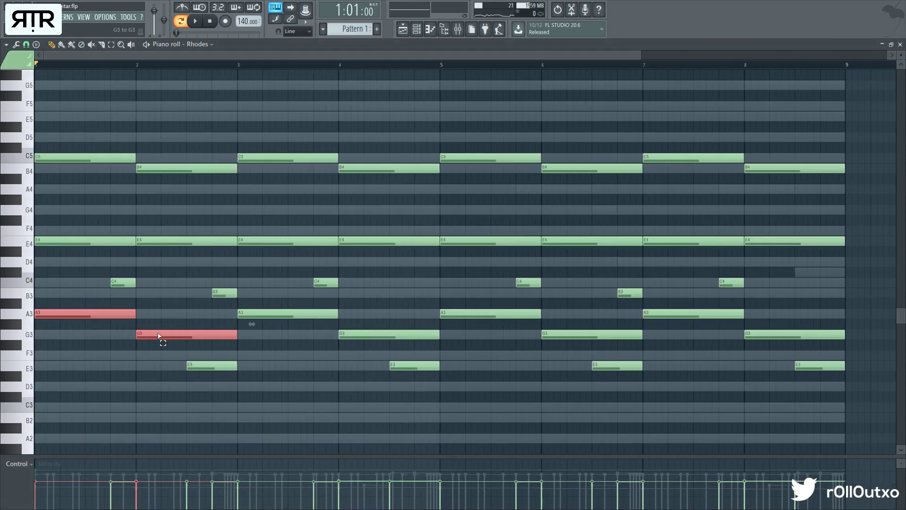
ctrl+shift+click(269, 312)
ctrl+shift+click(350, 336)
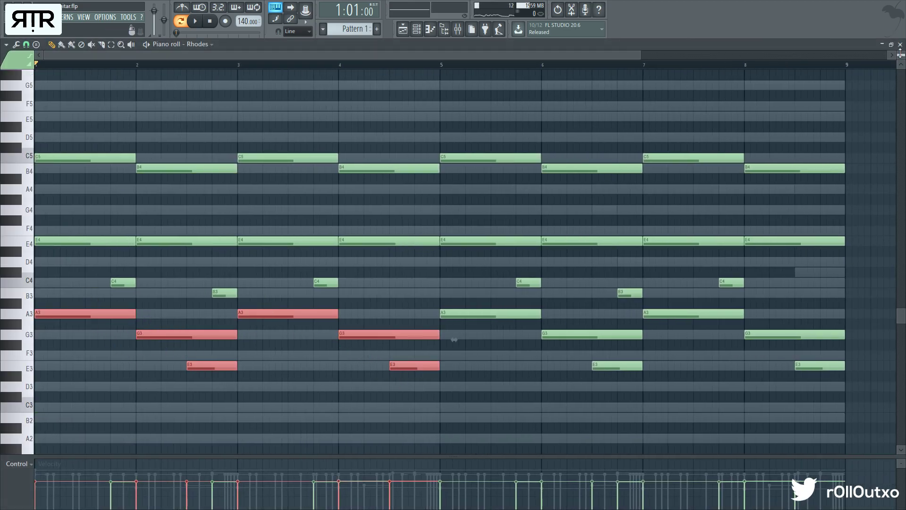
key(F7)
click(332, 305)
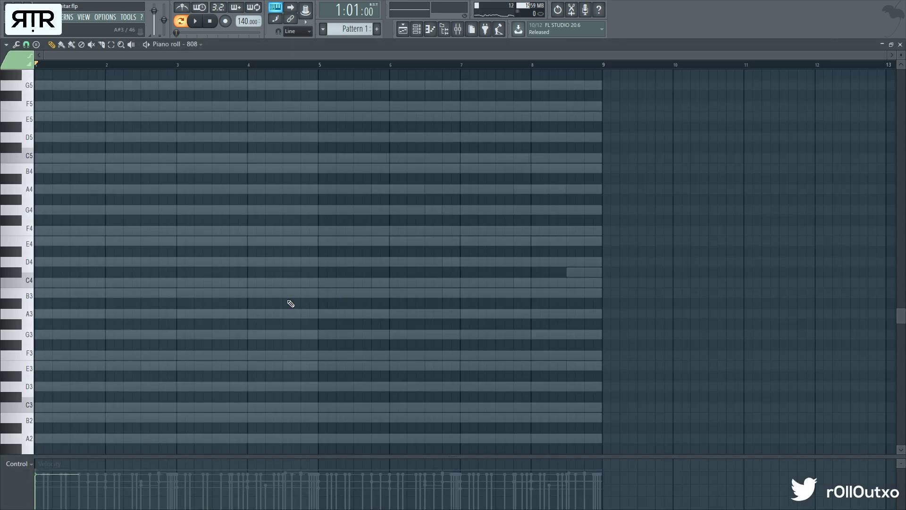
ctrl+right_click(496, 231)
click(900, 45)
Step: Copy the Rhodes' A3, G3 and E3 bass notes from all eight bars into the 808 piano roll
click(315, 257)
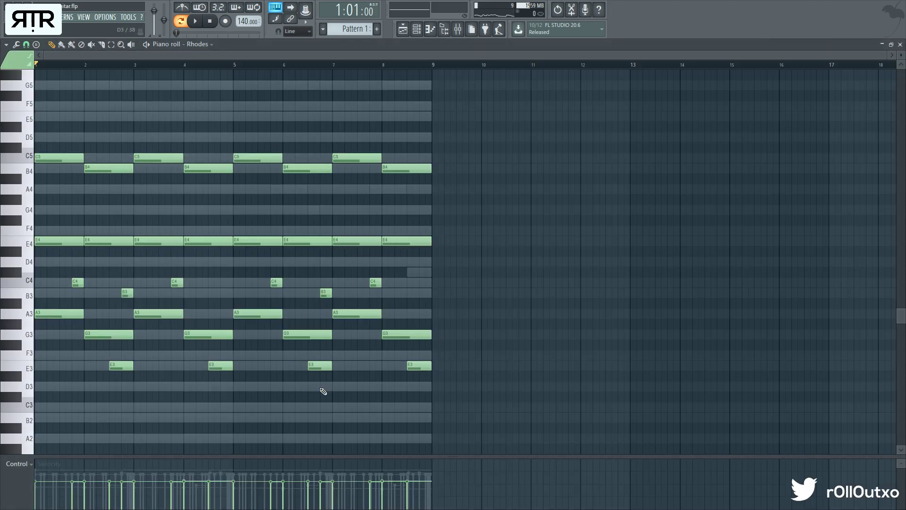
drag(468, 410, 13, 316)
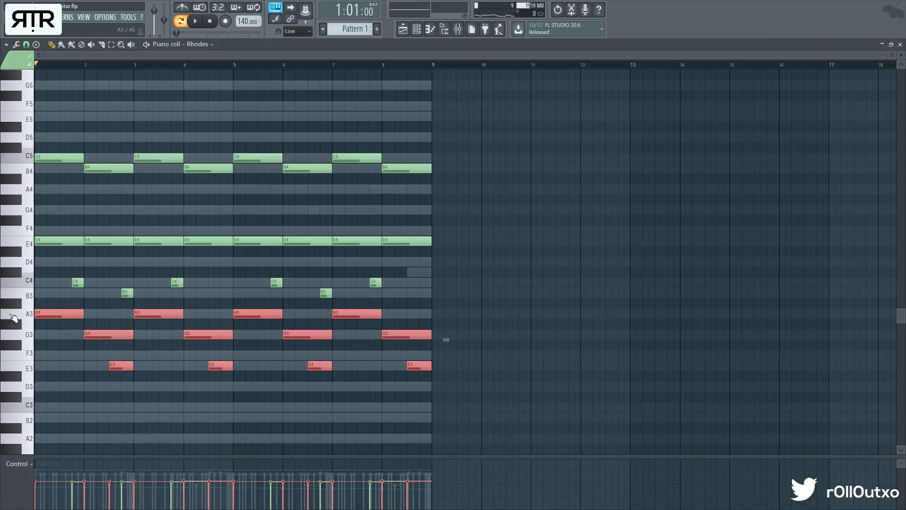
click(900, 44)
click(326, 301)
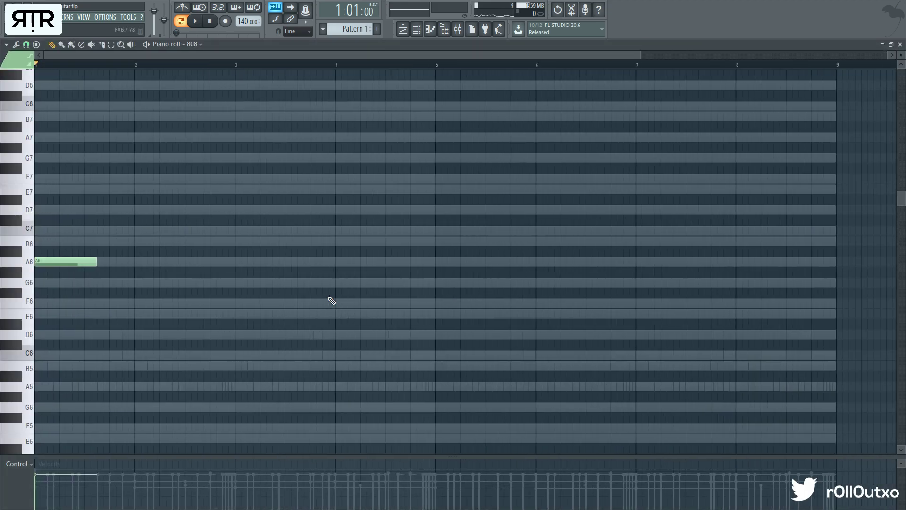
key(ctrl+v)
Step: Delete the leftover A6 note and raise the pasted 808 bass notes one octave
scroll(183, 307, down, 2)
scroll(142, 236, up, 3)
key(ctrl+Up)
right_click(67, 107)
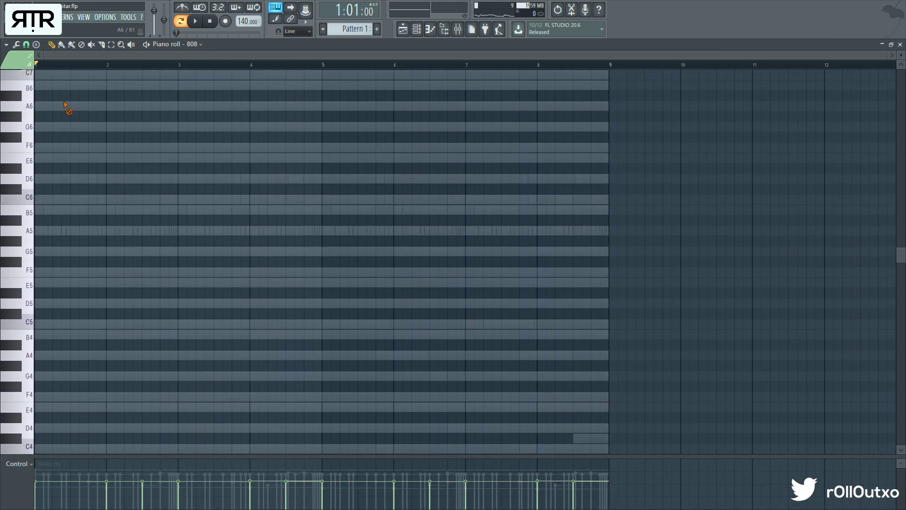
key(ctrl+a)
ctrl+click(238, 200)
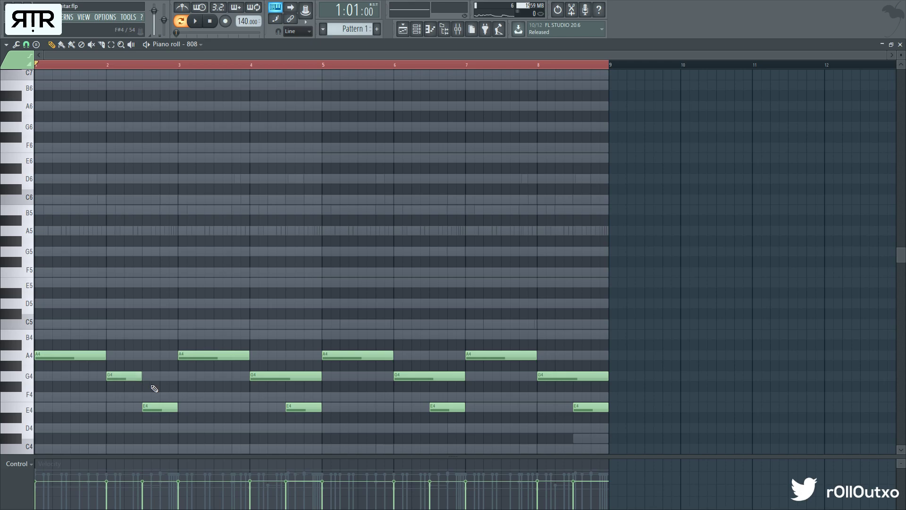
Step: Shorten bar 4's G4 note to half a bar and delete all 808 notes in bars 5 to 8
drag(284, 377, 286, 377)
right_click(401, 376)
right_click(357, 355)
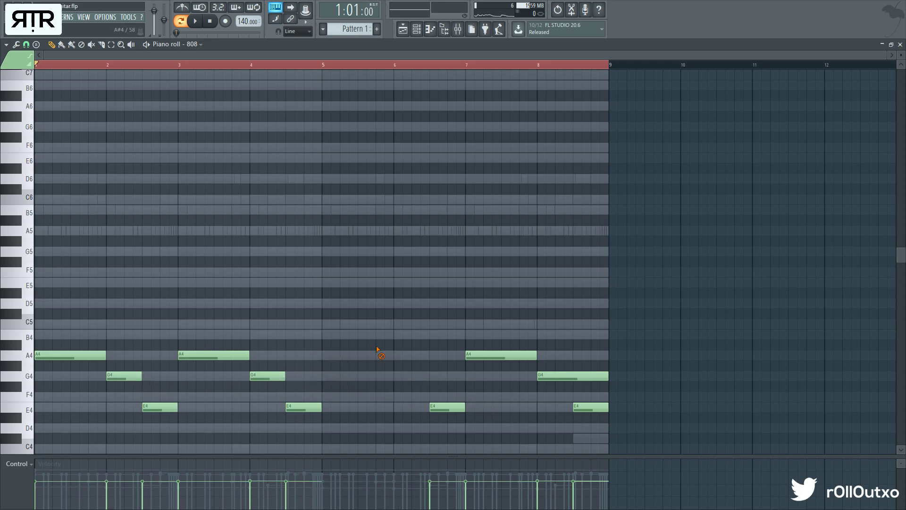
right_click(443, 406)
key(space)
right_click(505, 355)
right_click(562, 376)
right_click(590, 407)
scroll(26, 326, down, 4)
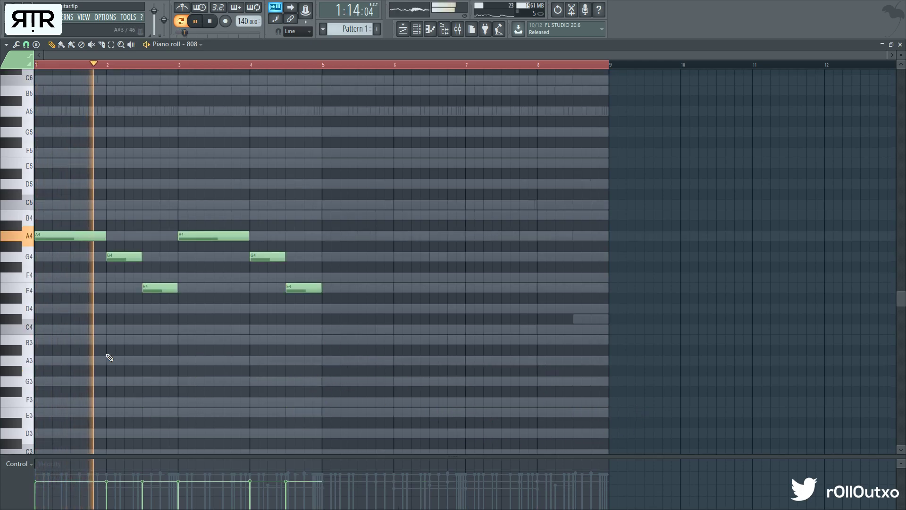
Step: Raise the whole four-bar 808 line one octave, play it back and close the piano roll
key(space)
key(ctrl+a)
key(ctrl+Up)
key(space)
key(space)
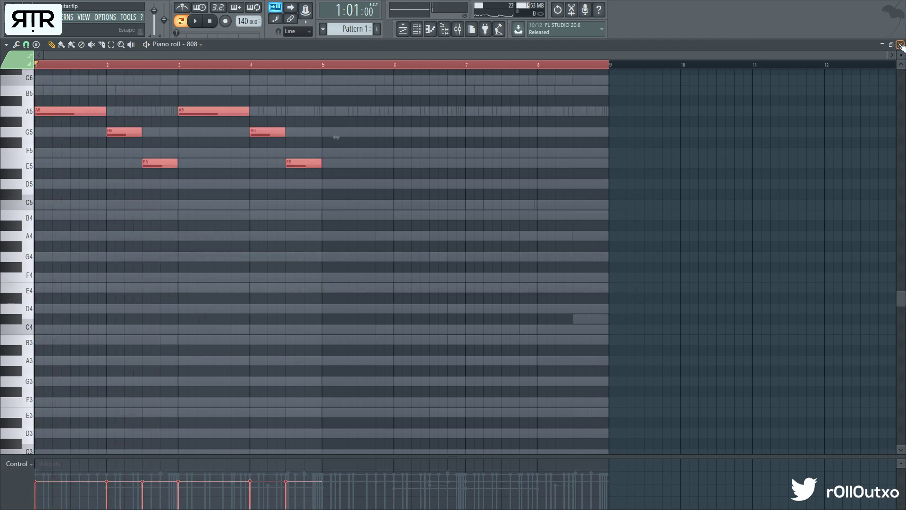
key(Escape)
Step: Check the 808 channel's sample settings while starting playback, and close its window
click(299, 300)
click(30, 119)
key(space)
click(279, 101)
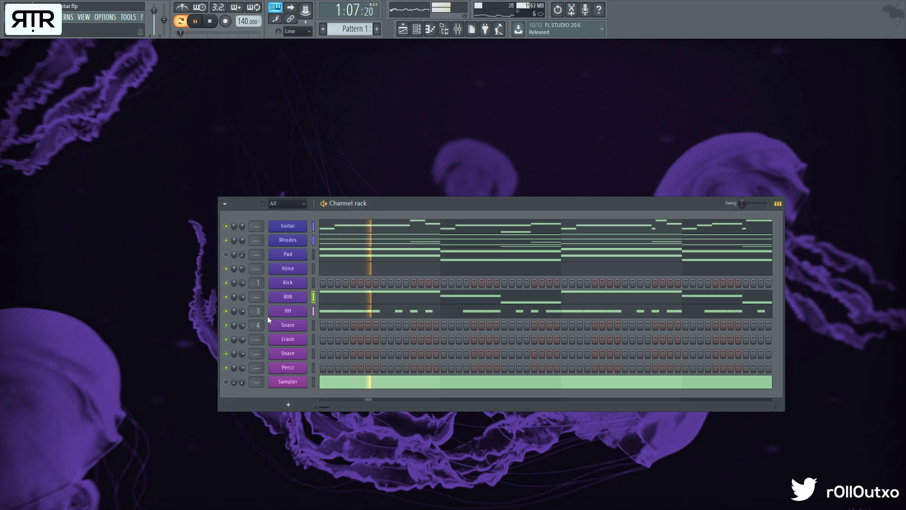
Step: Solo the 808 channel and play the pattern
key(space)
right_click(226, 297)
key(space)
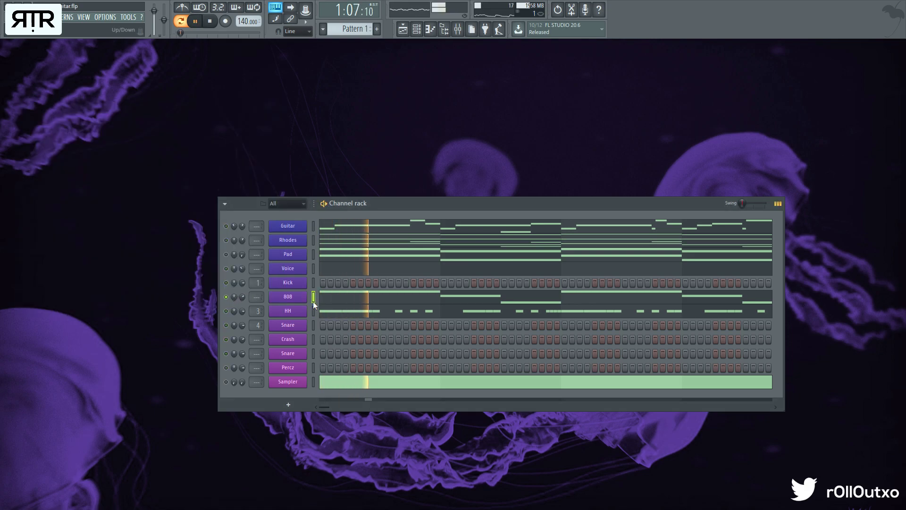
Step: Shift bar 2's G5 note in the 808 line two steps later and trim it to end where E5 starts
click(377, 298)
scroll(123, 255, up, 3)
scroll(115, 227, up, 3)
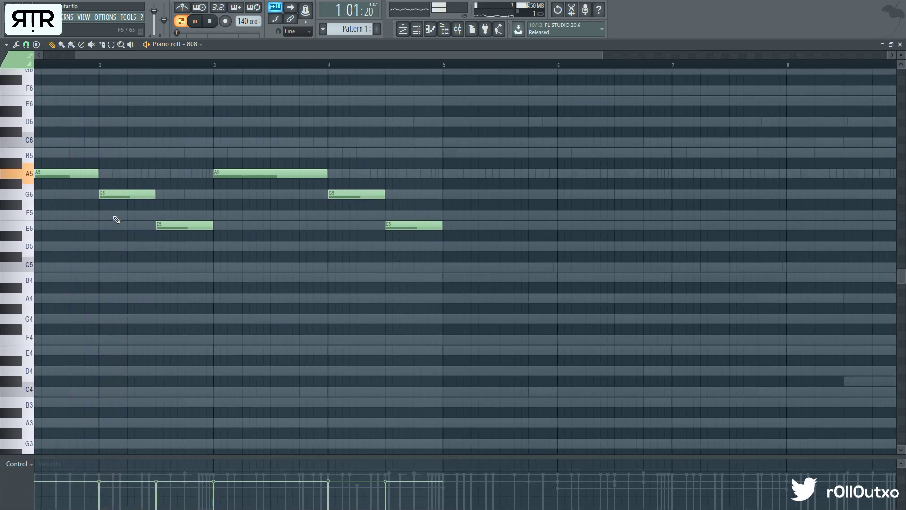
drag(126, 194, 133, 196)
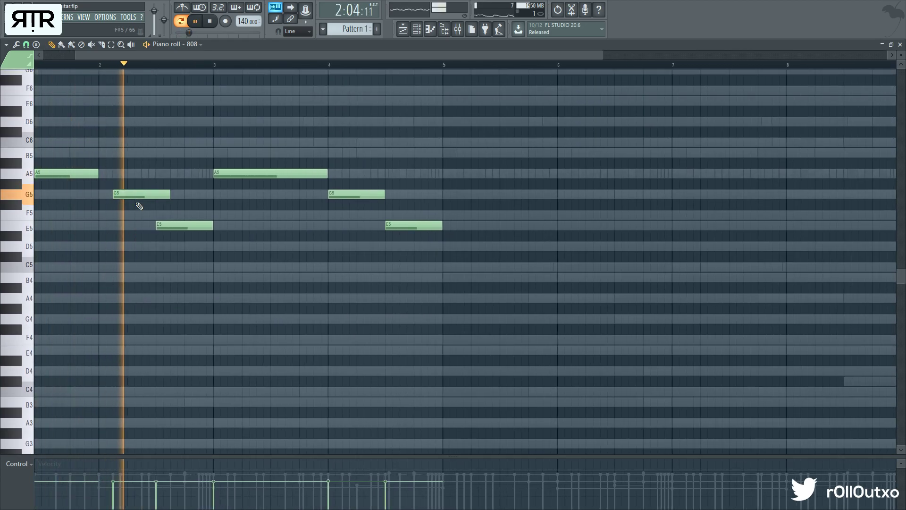
key(space)
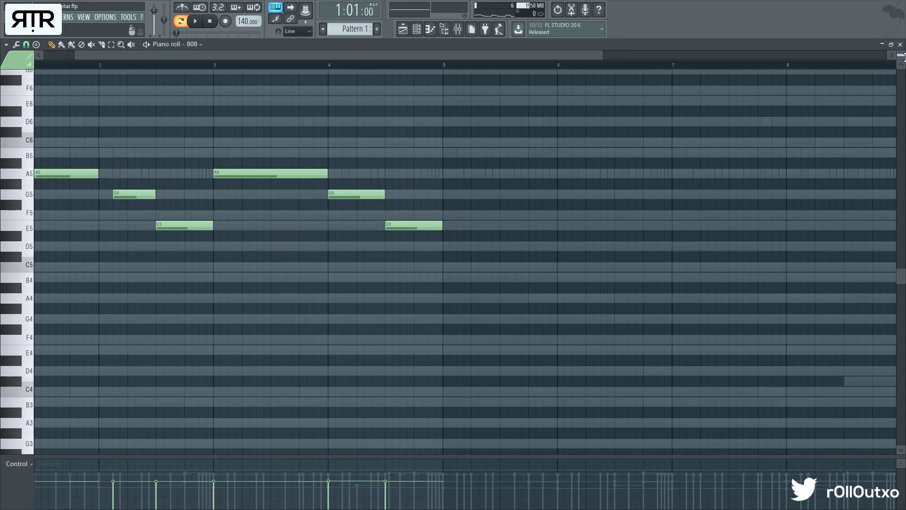
key(F7)
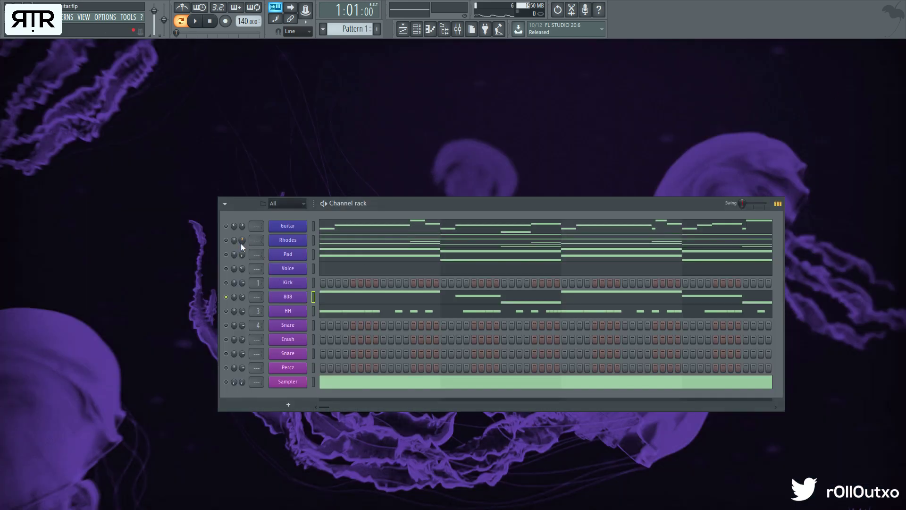
Step: Play the pattern back with all channels and look over the mixer
key(space)
key(space)
click(458, 33)
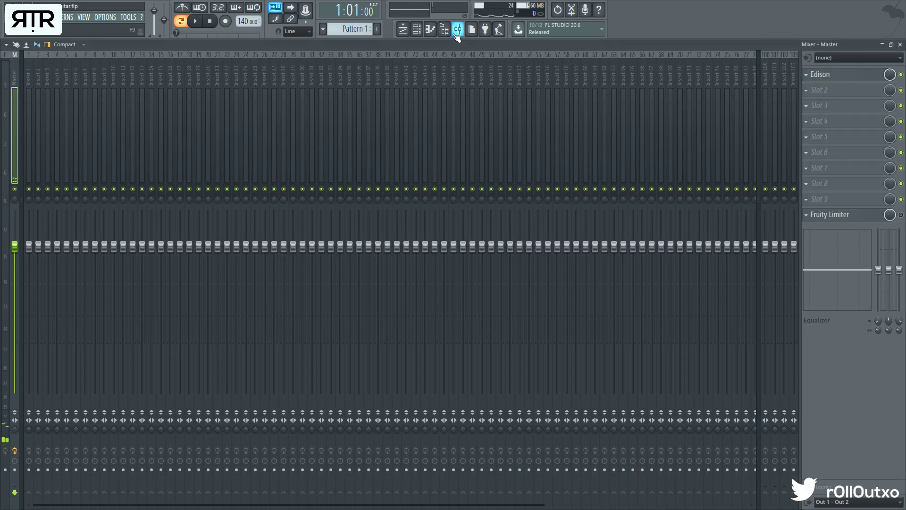
click(457, 33)
Step: Find the 808 sample folder inside pack 6 in the sample browser
click(445, 32)
scroll(69, 284, up, 10)
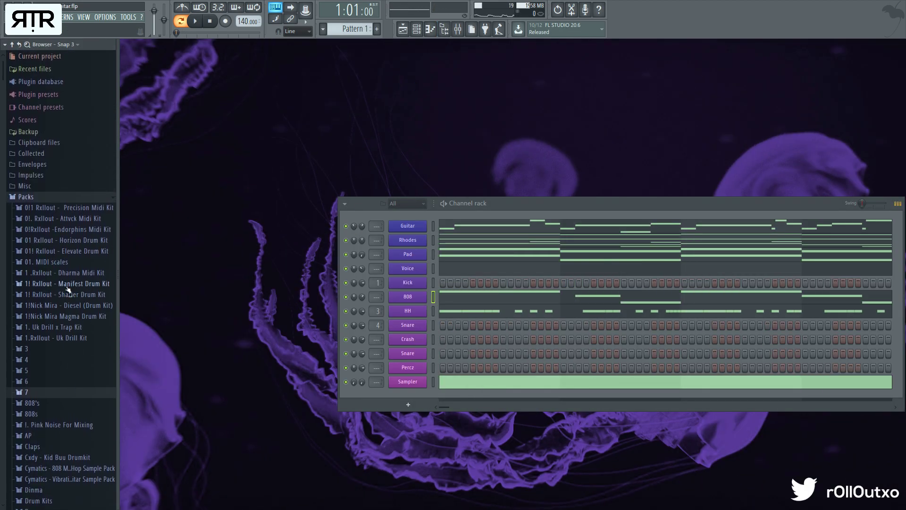
scroll(60, 276, down, 15)
scroll(65, 254, up, 15)
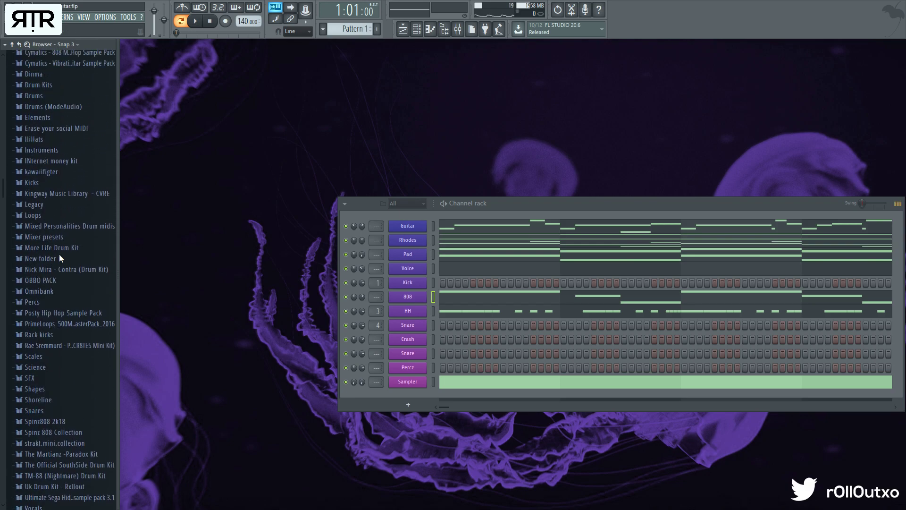
click(36, 395)
click(37, 385)
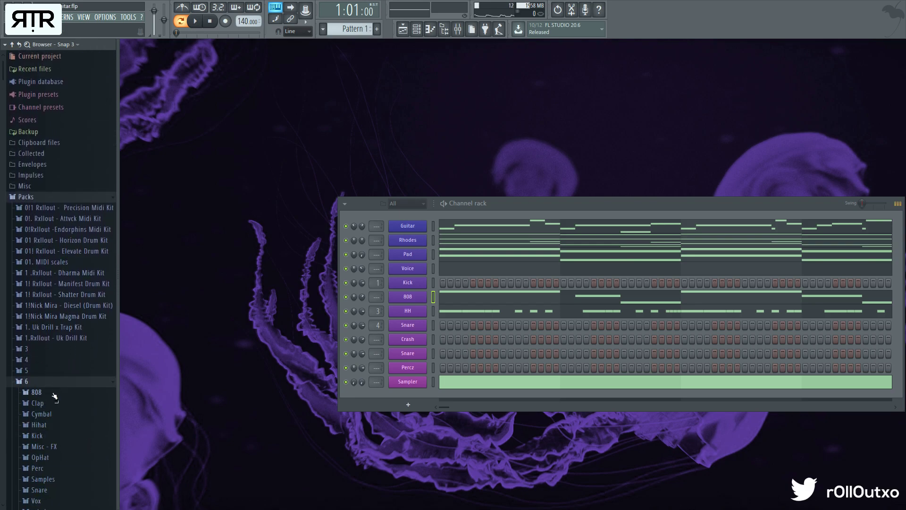
click(50, 393)
scroll(52, 340, down, 3)
Step: Replace the 808 channel's sample with 808 - Dawn and play its line in the piano roll
click(52, 285)
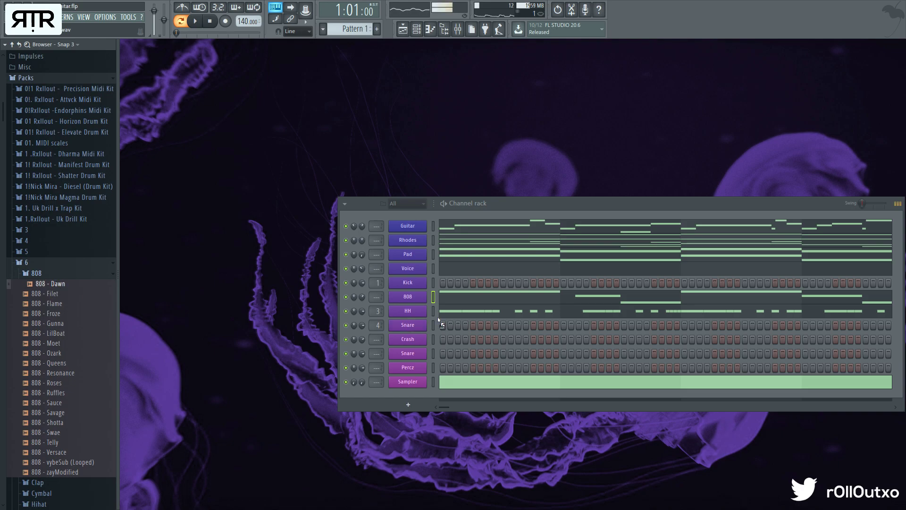
drag(420, 297, 417, 298)
drag(537, 206, 435, 190)
click(365, 276)
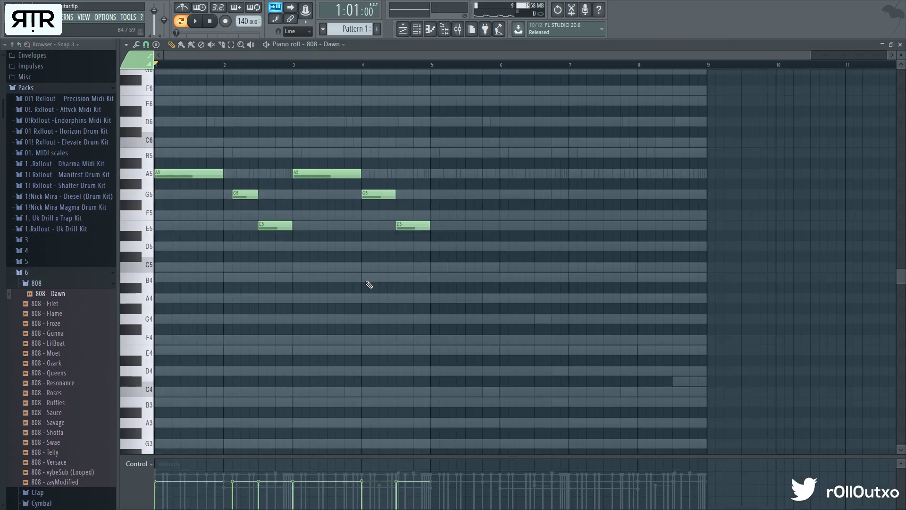
key(space)
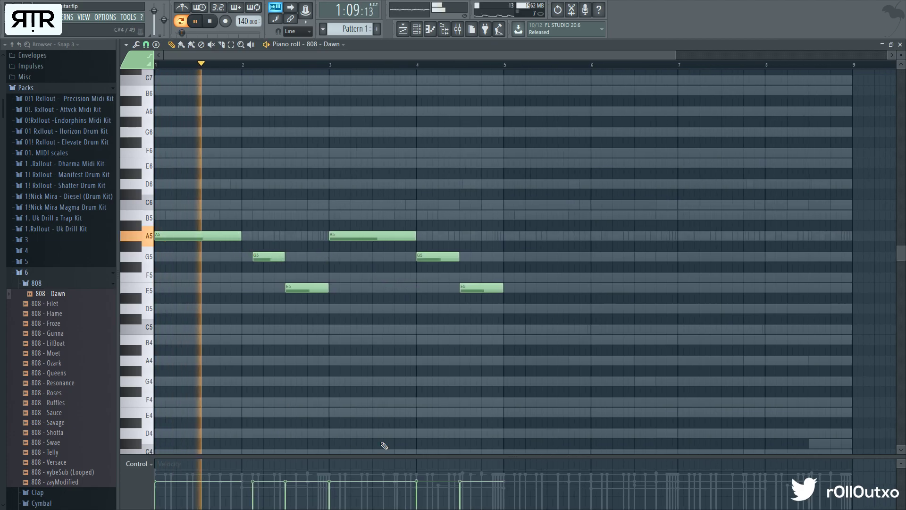
Step: Transpose the whole 808 line down an octave and play it back
click(900, 45)
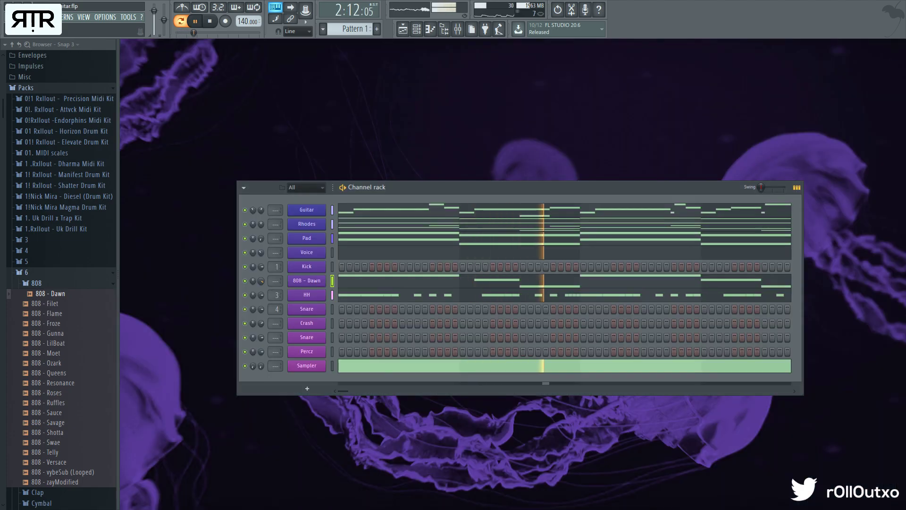
key(space)
click(399, 287)
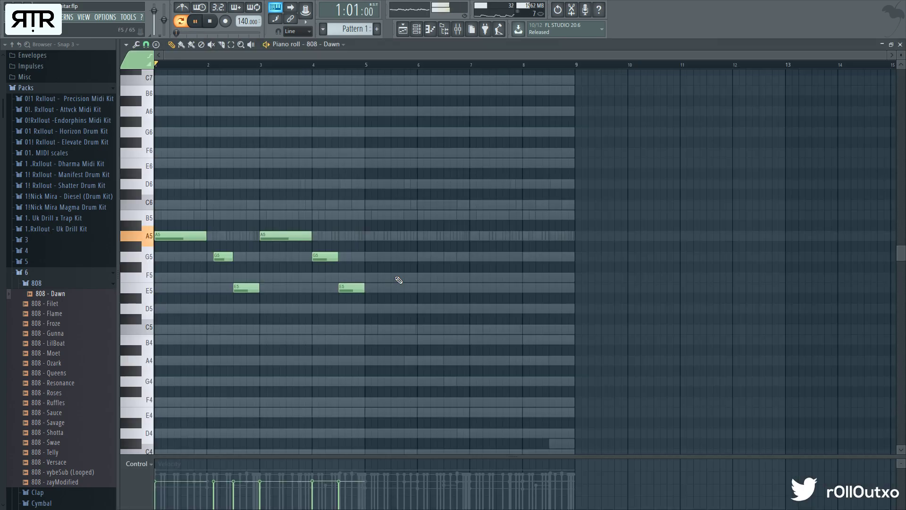
key(space)
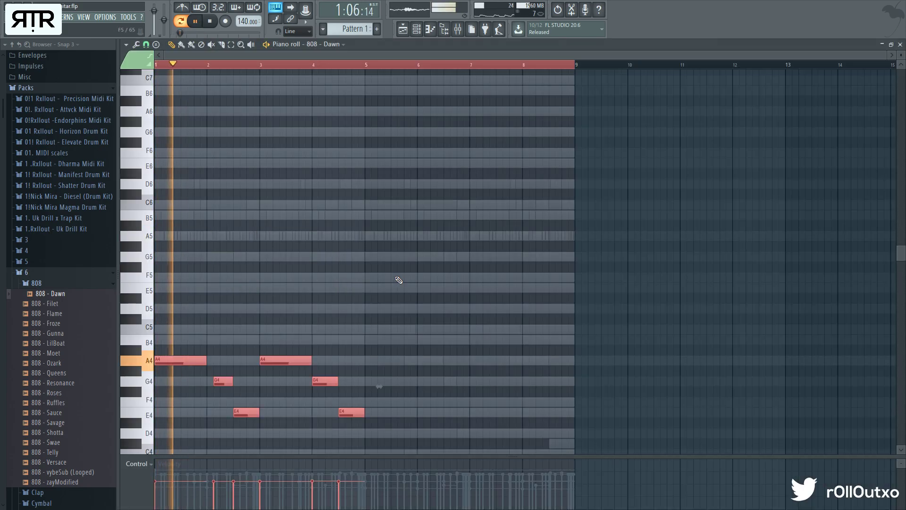
key(space)
Step: Raise the velocity of all the 808 notes to one even level and play the line on its own
drag(378, 465, 122, 479)
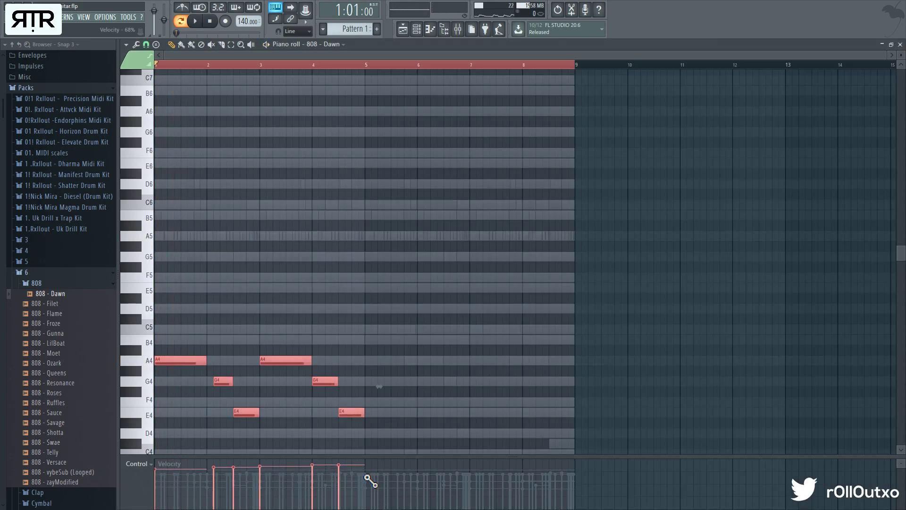
key(space)
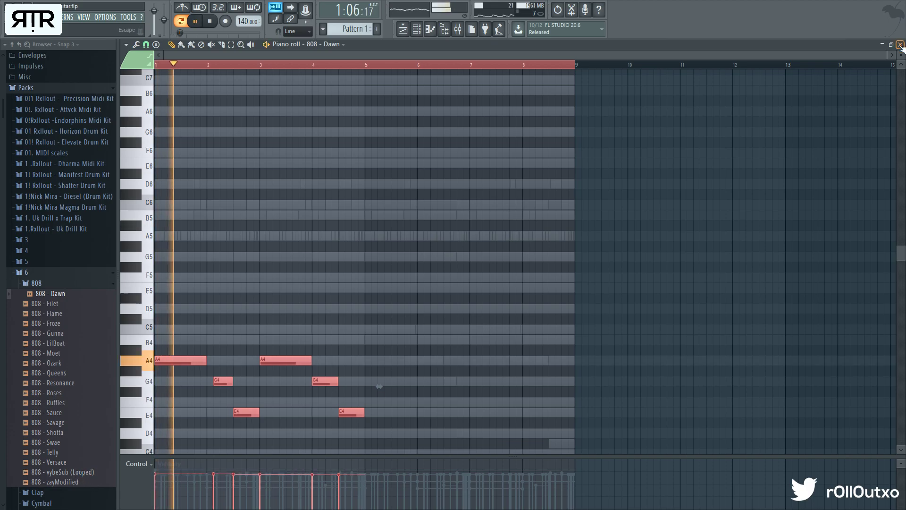
key(Escape)
key(space)
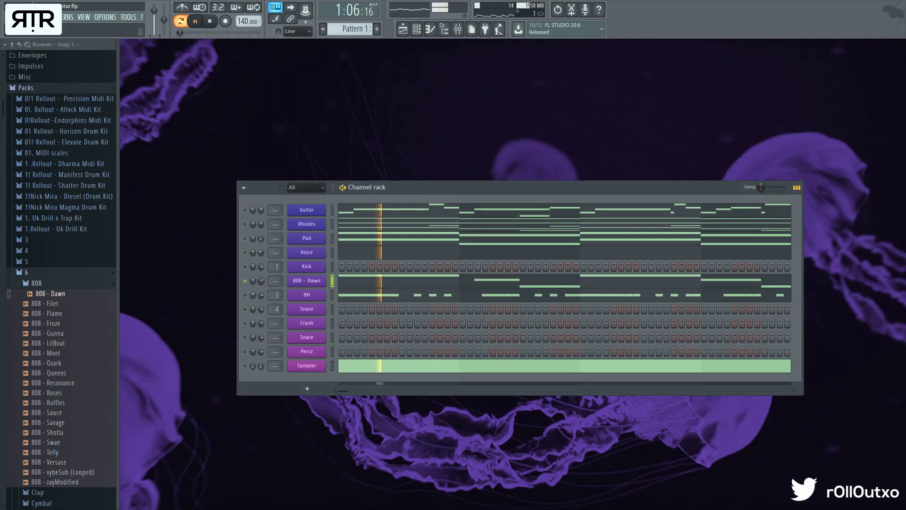
Step: Inspect the 808 - Dawn sample in its sampler settings and Edison, and play the 808 with the Rhodes
key(space)
click(307, 281)
double_click(229, 276)
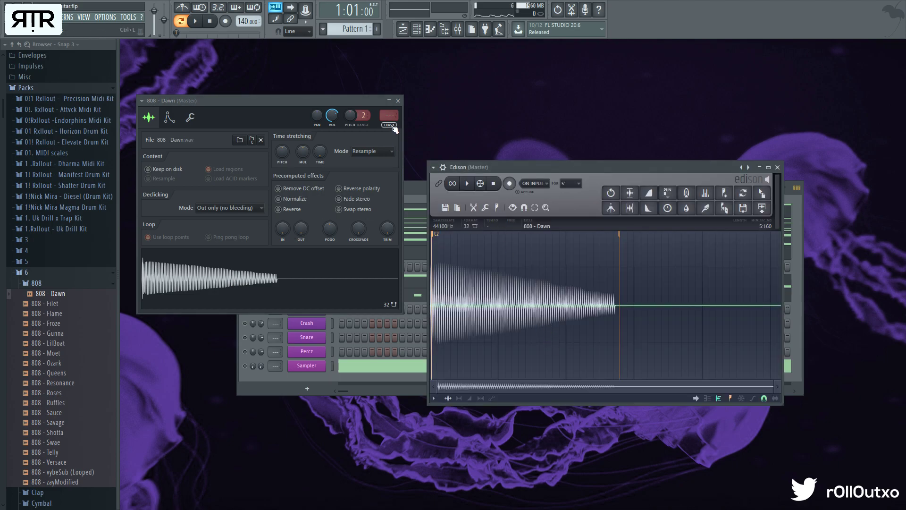
click(398, 101)
click(777, 167)
key(space)
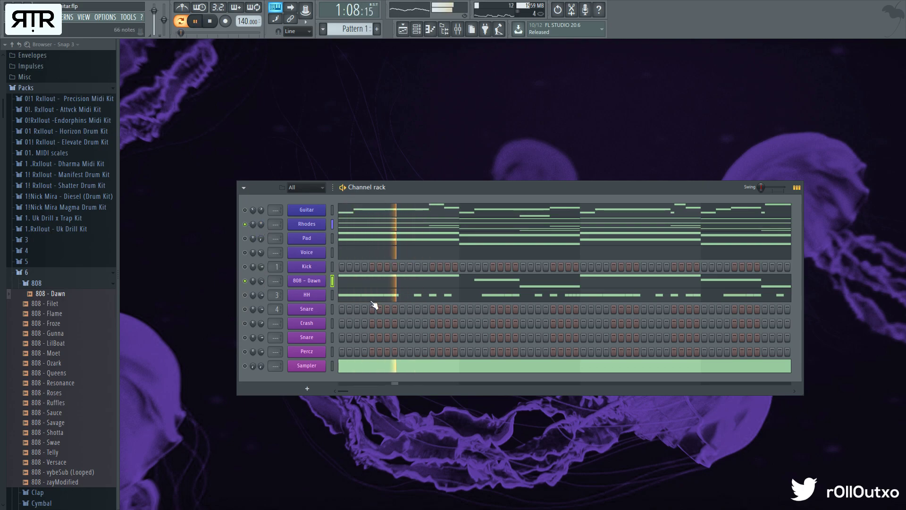
Step: Transpose all the 808 notes back up an octave and play the line
key(space)
click(364, 284)
key(ctrl+a)
key(ctrl+Up)
key(space)
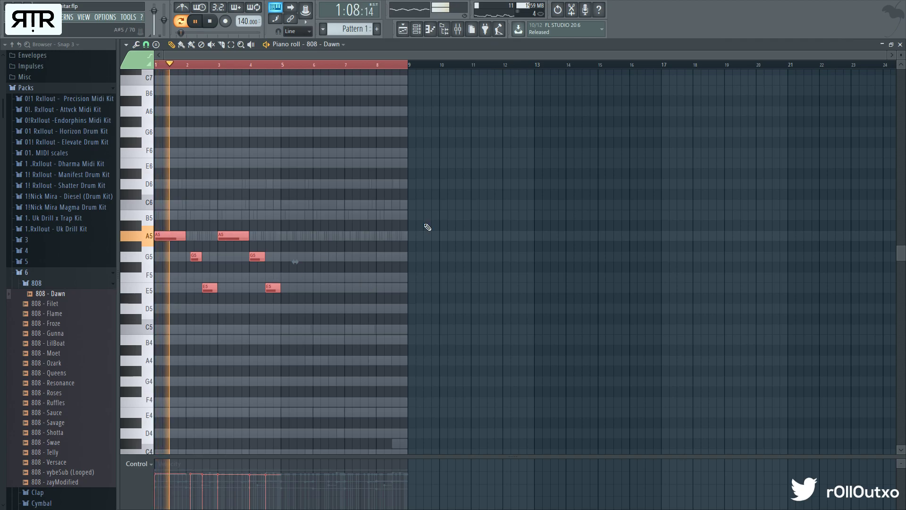
Step: Take the 808 channel out of solo and play the pattern with all channels
key(F7)
right_click(245, 281)
click(367, 283)
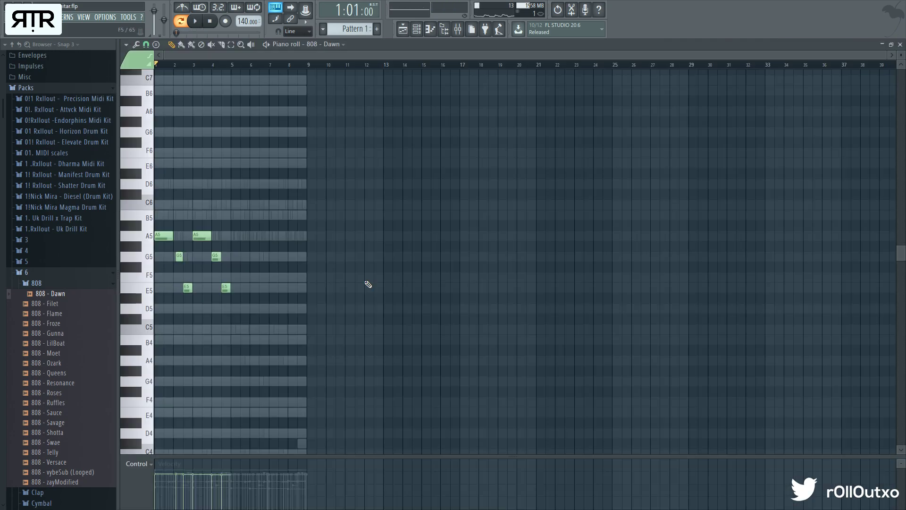
key(F7)
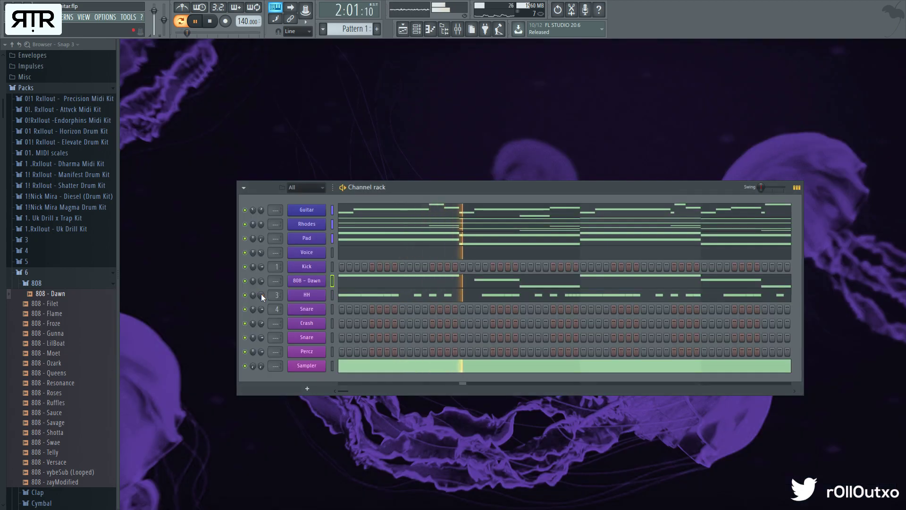
Step: Shift bar 4's G5 note in the 808 line two steps later and trim it to end where E5 starts
click(473, 284)
ctrl+scroll(718, 284, down, 4)
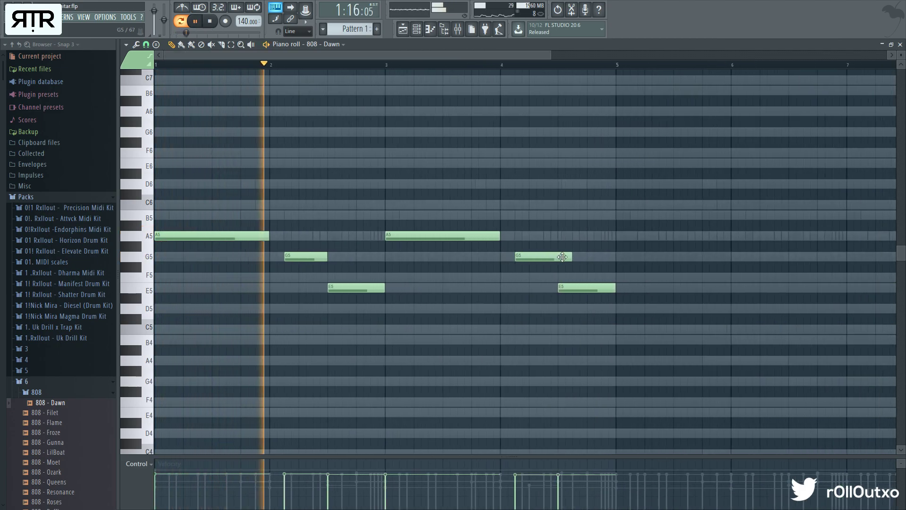
drag(572, 257, 558, 256)
Step: Replace bar 4's long E5 note in the 808 line with three consecutive two-step E5 notes
mouse_move(612, 289)
mouse_down()
mouse_move(604, 288)
mouse_move(613, 288)
mouse_up()
key(space)
click(618, 287)
right_click(615, 287)
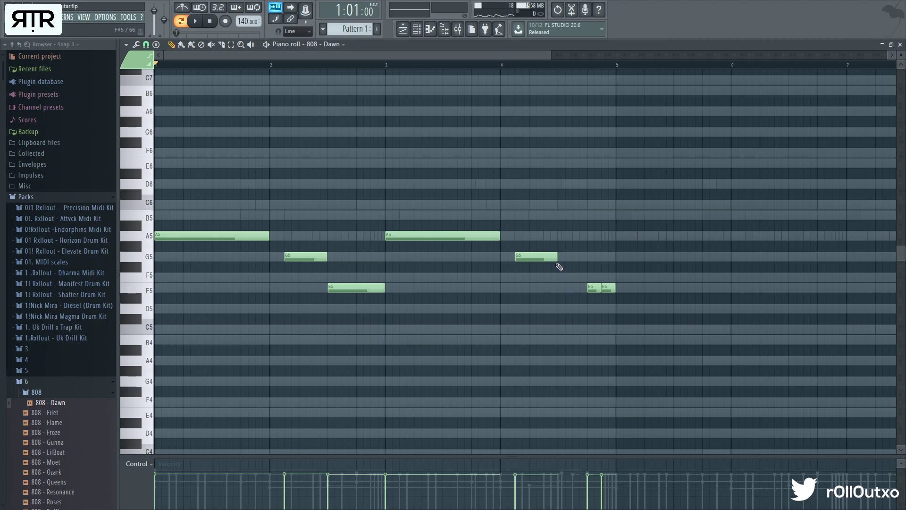
ctrl+scroll(604, 264, up, 3)
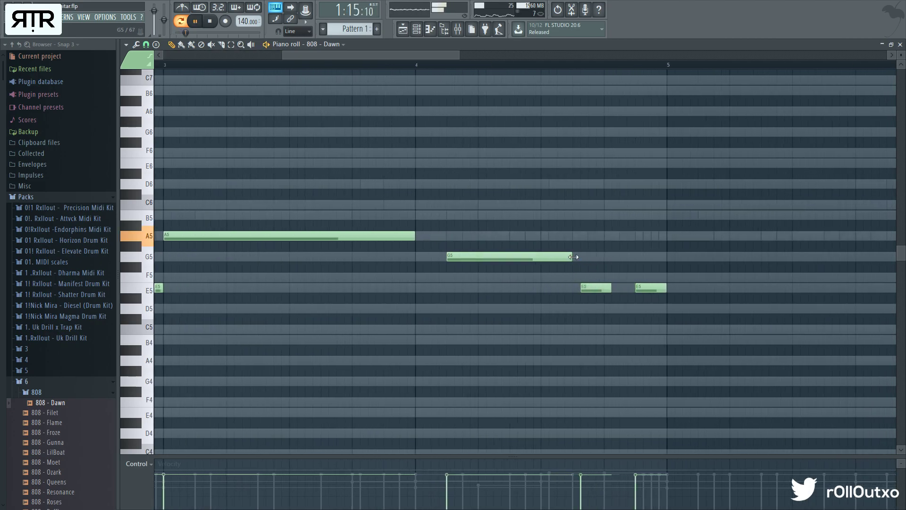
drag(595, 287, 586, 286)
ctrl+scroll(580, 275, down, 3)
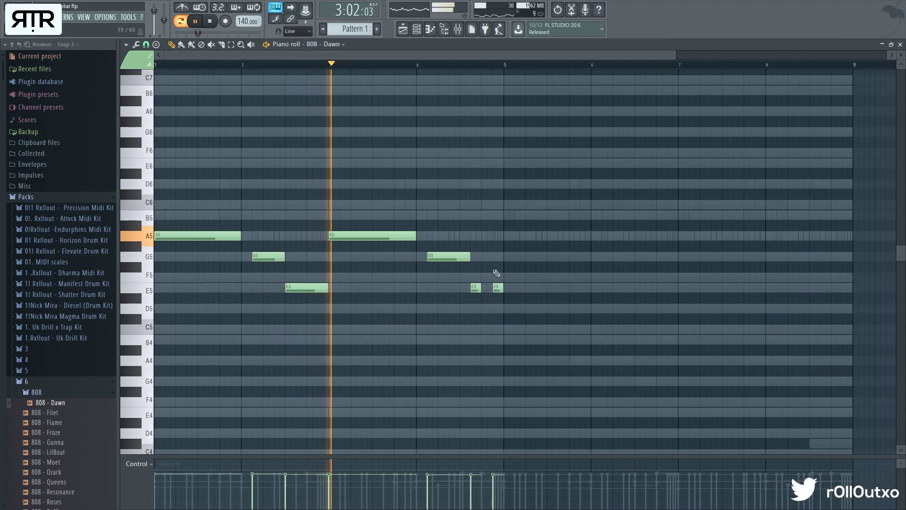
click(485, 287)
ctrl+scroll(497, 267, up, 1)
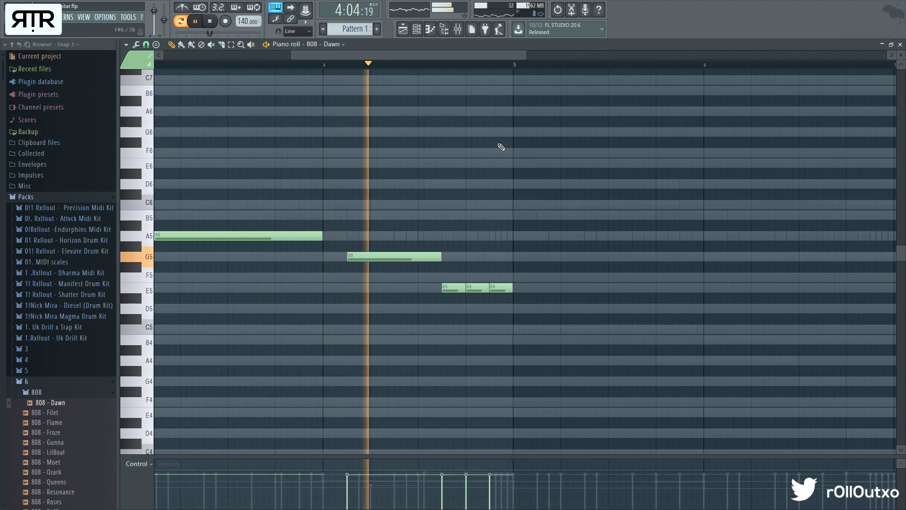
Step: Add short slide notes at C7 and B6 above the last two E5 notes of bar 4
key(space)
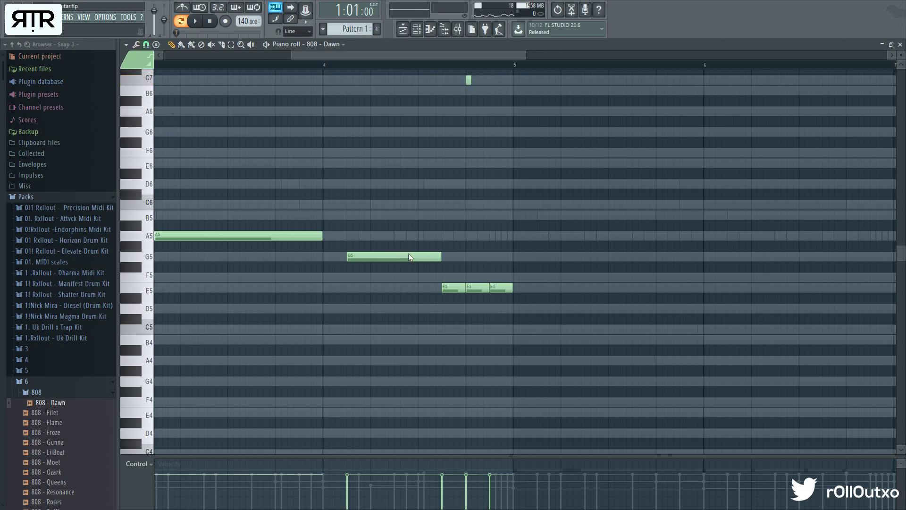
key(space)
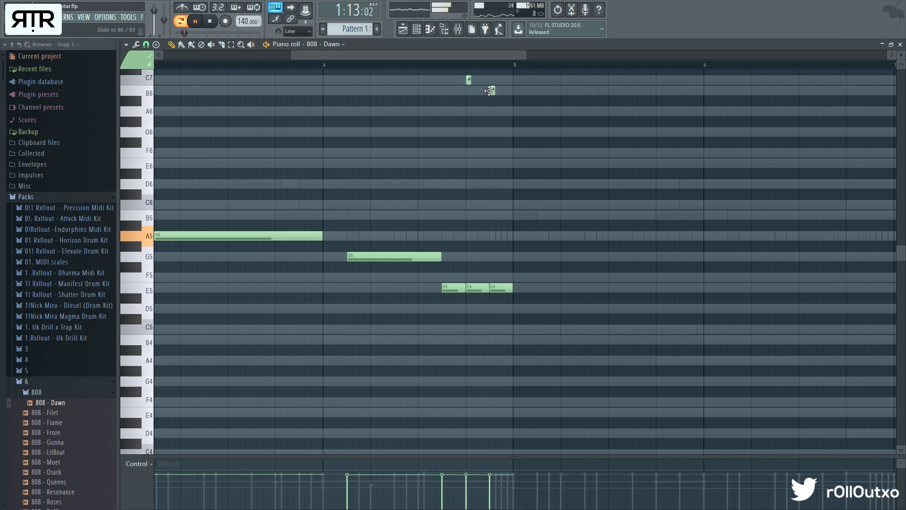
ctrl+right_click(492, 129)
Step: Duplicate the four-bar 808 line into bars 5 to 8, play it through and close the piano roll
key(ctrl+a)
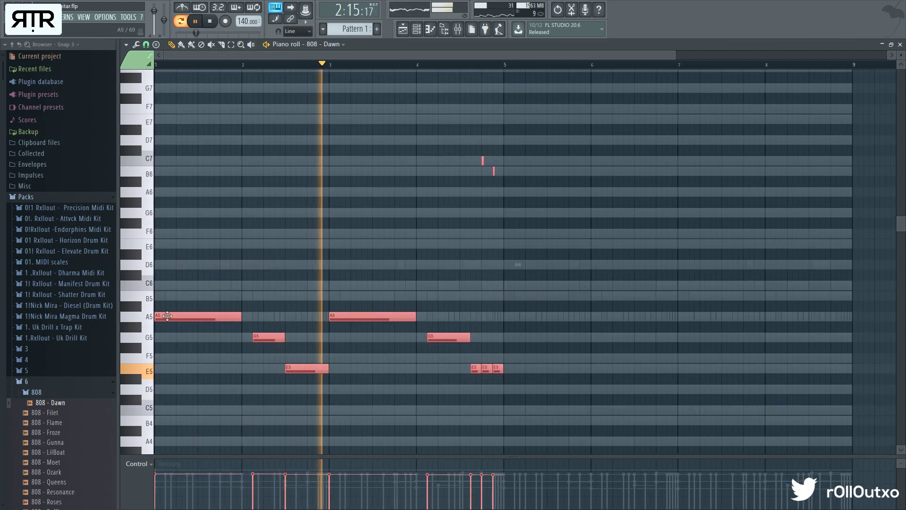
key(ctrl+b)
key(ctrl+d)
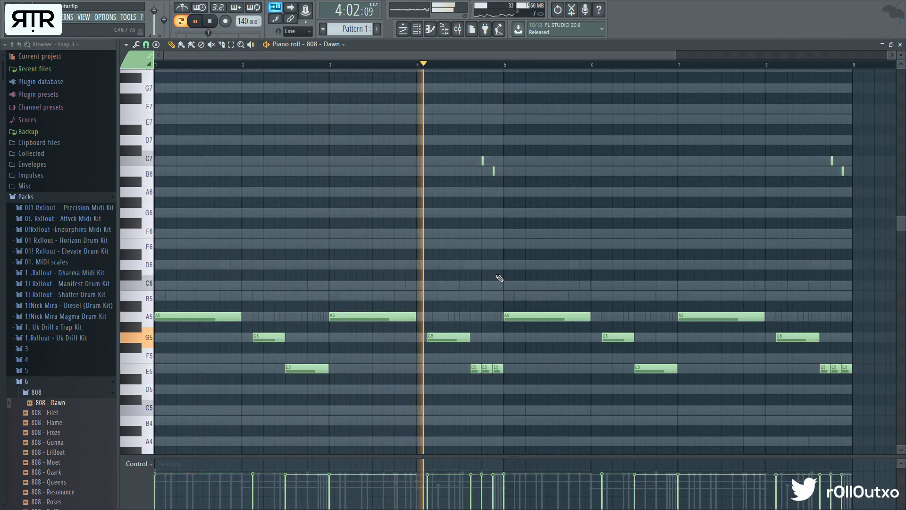
scroll(569, 265, down, 1)
scroll(477, 258, up, 1)
scroll(434, 250, down, 1)
scroll(417, 246, up, 1)
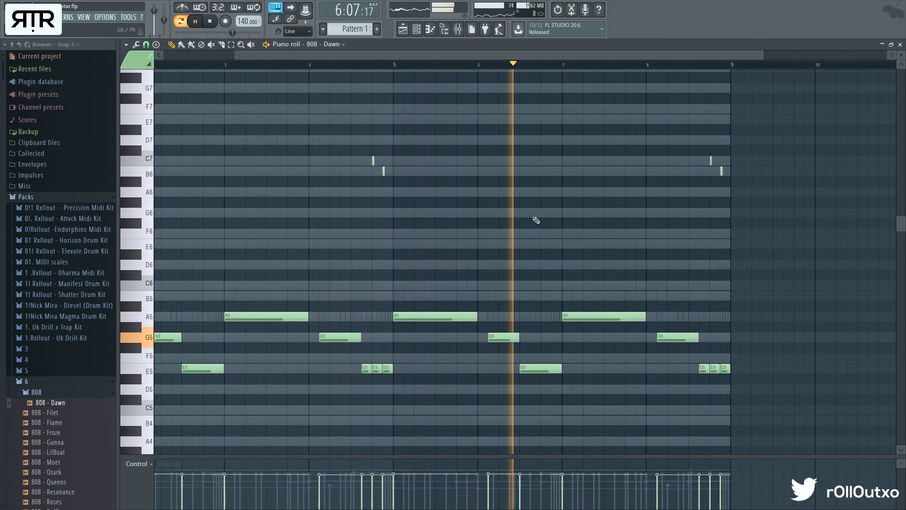
click(900, 43)
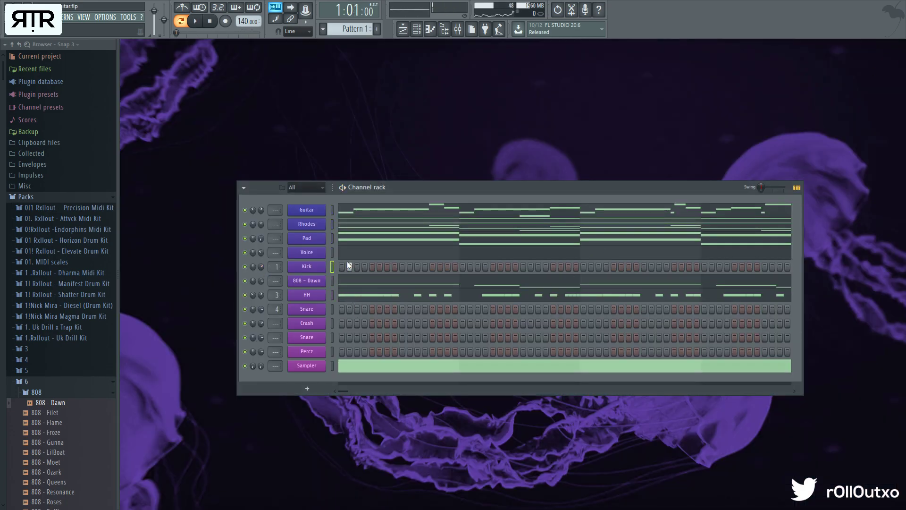
Step: Place a kick on step 1 of bar 1, also trying one on step 15 during playback
key(space)
key(space)
click(447, 265)
key(space)
right_click(446, 266)
key(space)
key(space)
key(space)
key(space)
Step: Place a hit on step 9 of bar 1 on the upper Snare channel after trying the lower Snare channel
click(401, 338)
right_click(404, 339)
key(space)
key(space)
key(space)
click(402, 309)
key(space)
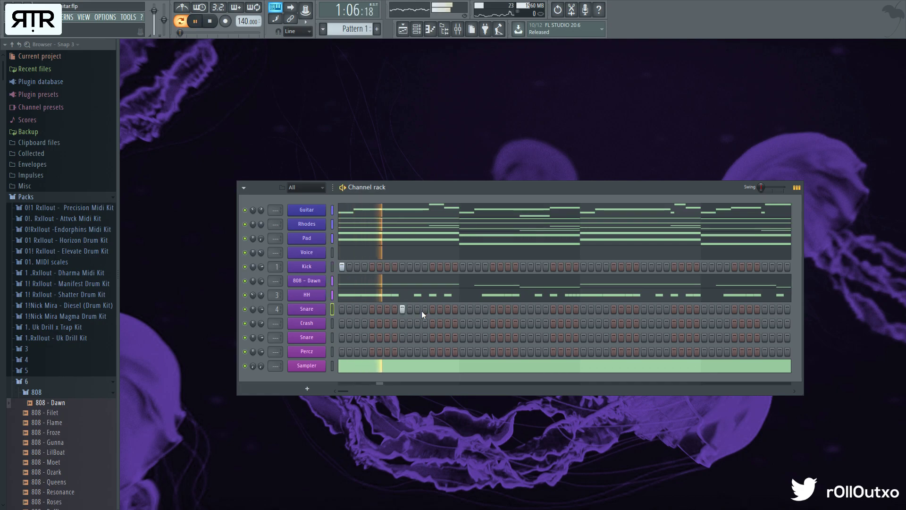
Step: Replace the upper Snare channel's sample with M - Jayo Exclusive TR Snare from the sample browser
key(space)
scroll(47, 387, down, 15)
scroll(48, 387, down, 10)
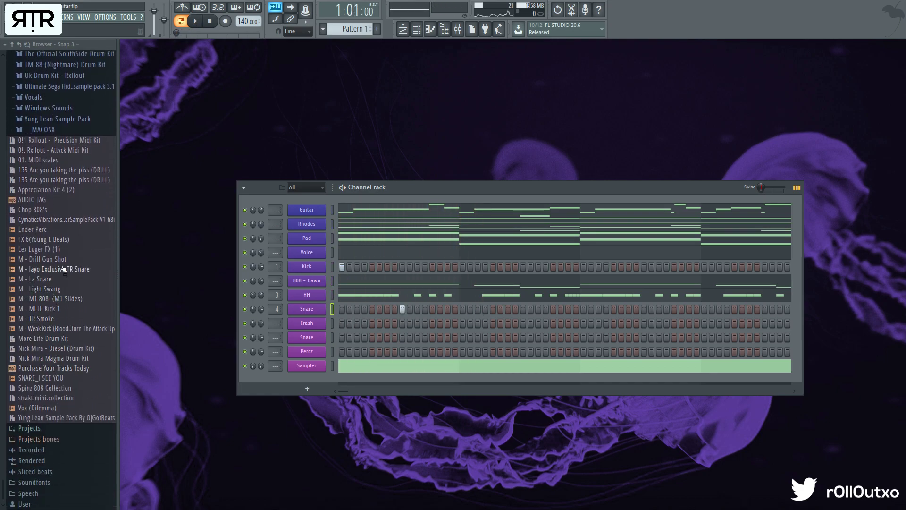
drag(64, 269, 216, 278)
drag(303, 312, 302, 312)
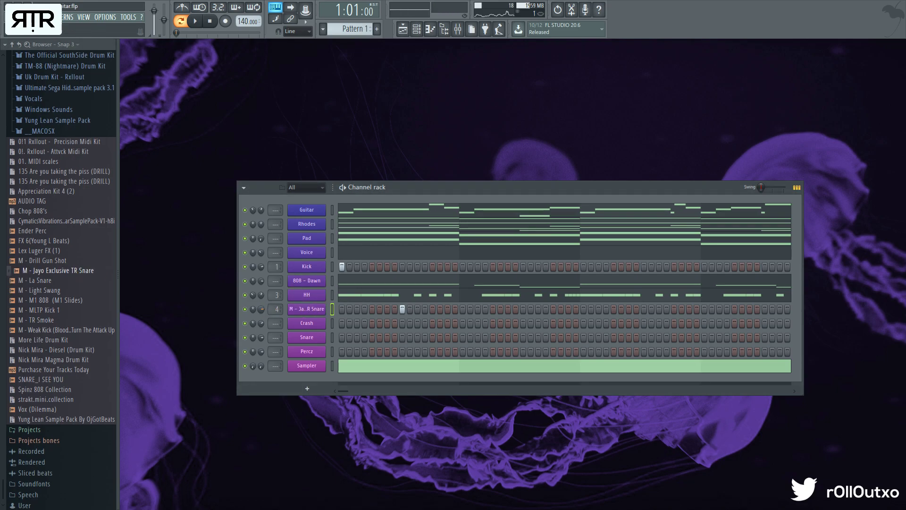
Step: Try an extra snare hit on step 15 of bar 1 and look over the new snare's sampler settings
key(space)
click(448, 309)
key(space)
click(303, 310)
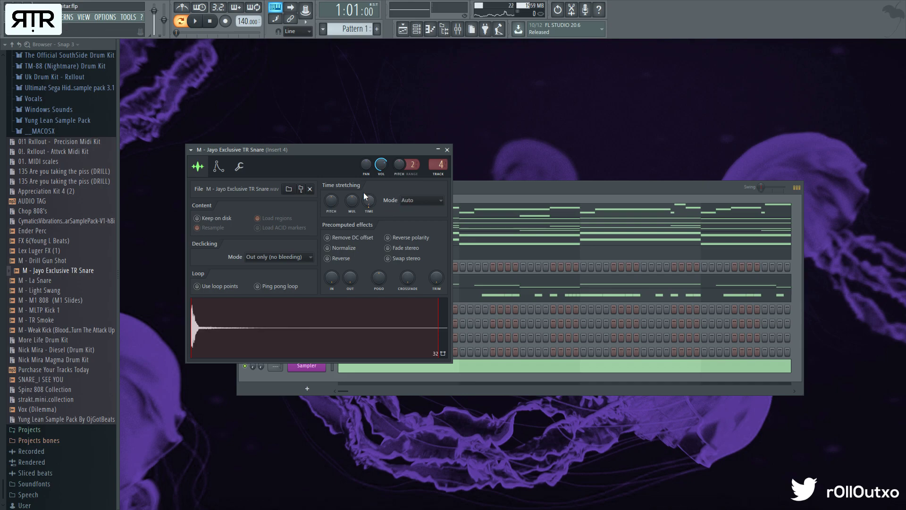
key(space)
click(447, 150)
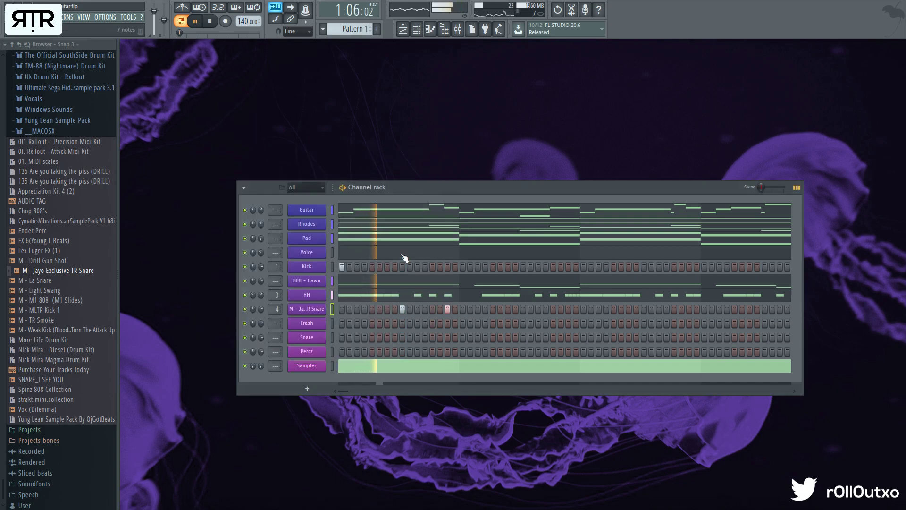
click(447, 309)
Step: Place snare hits on step 9 of bars 2, 3 and 4
click(523, 309)
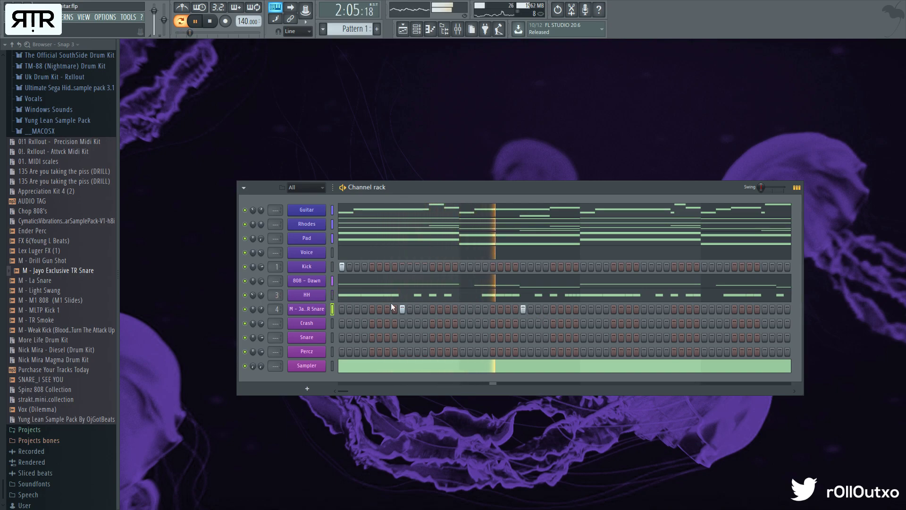
click(644, 310)
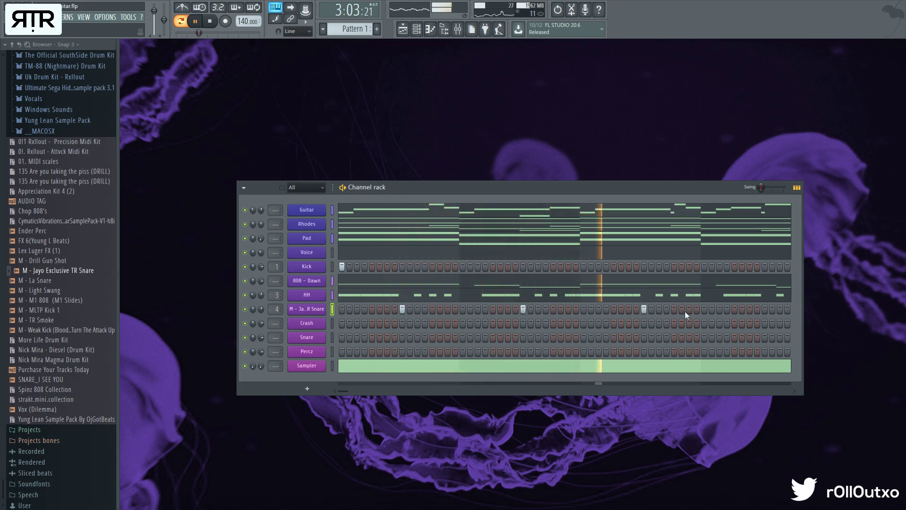
click(765, 309)
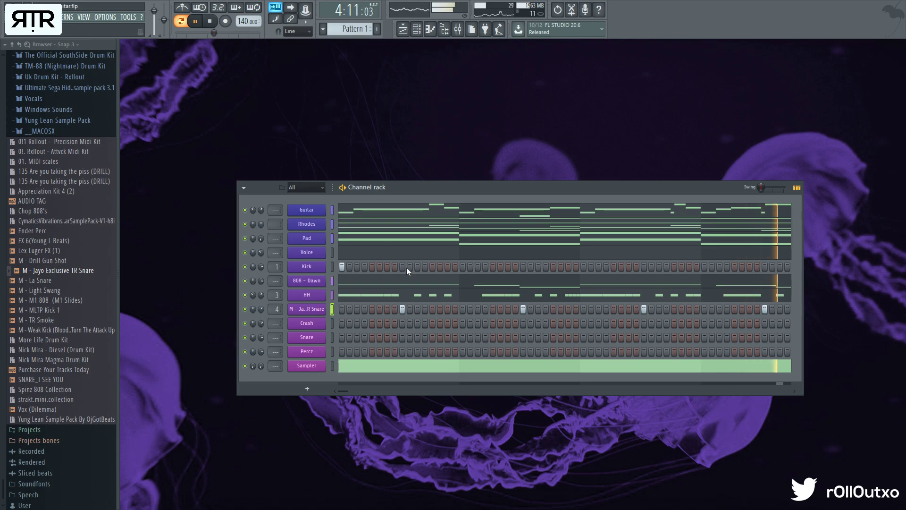
Step: Add kicks on step 7 of bars 1 and 2 and on steps 1 and 3 of bar 3, and play the pattern
click(387, 267)
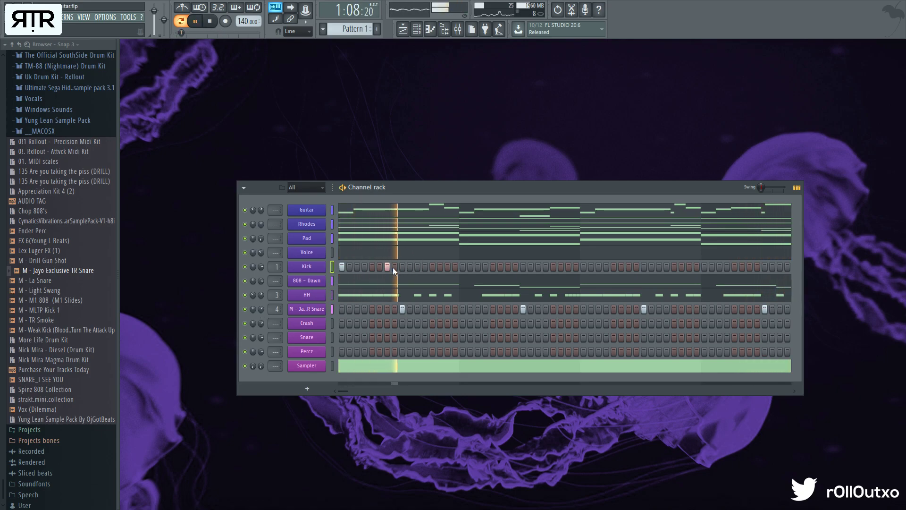
click(508, 267)
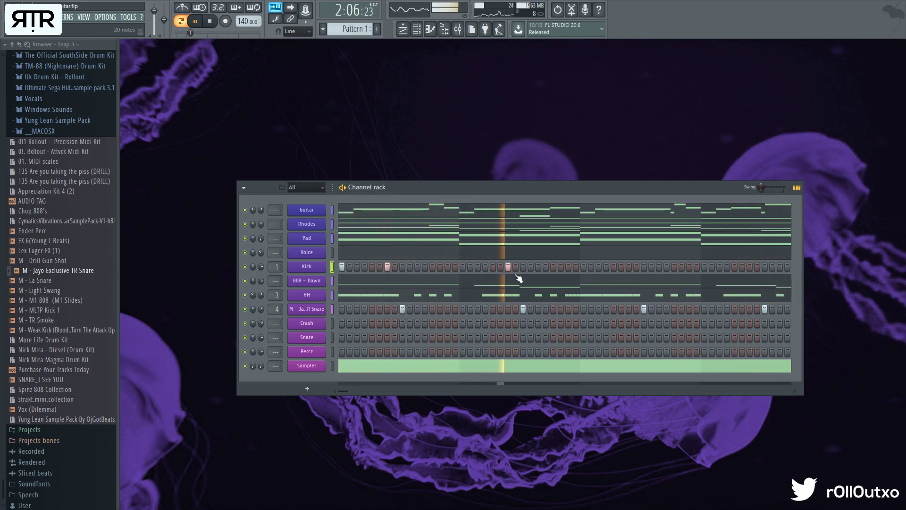
click(584, 267)
key(space)
click(598, 267)
key(space)
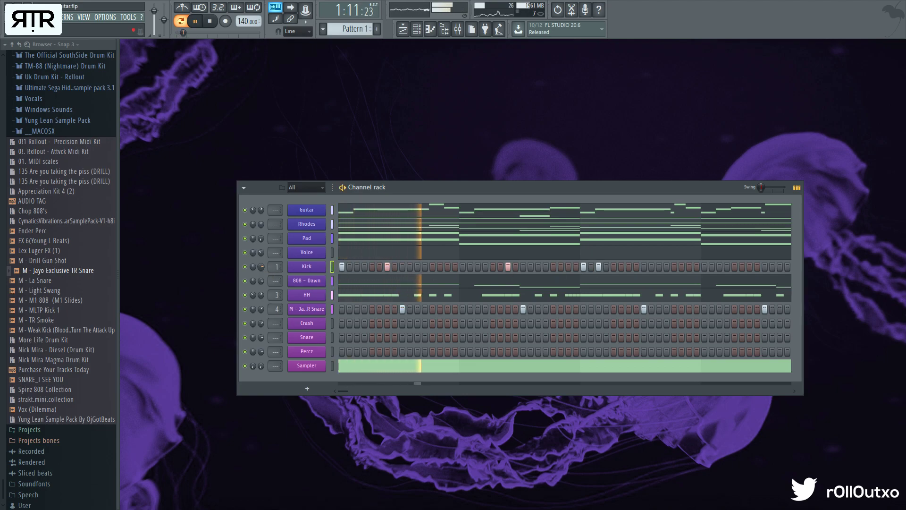
Step: Stop playback and open the Guitar channel's Omnisphere window, moving it fully into view
key(space)
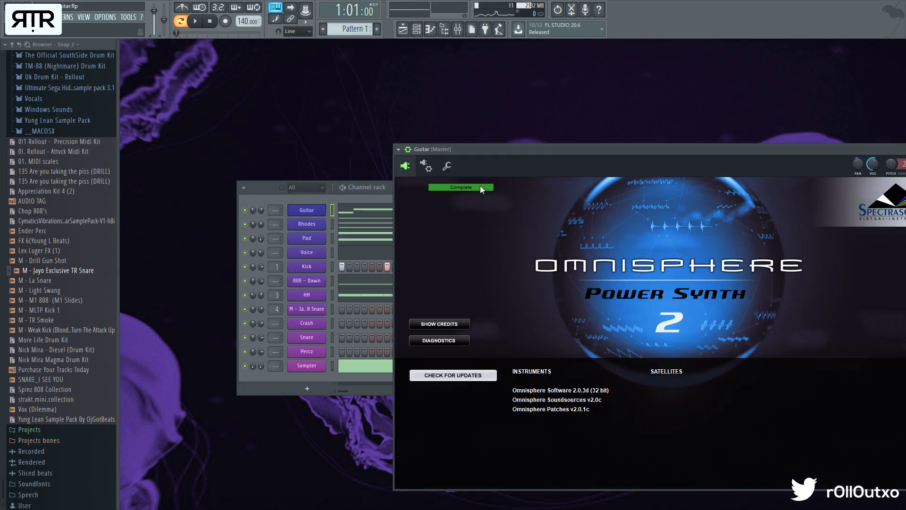
drag(600, 149, 468, 126)
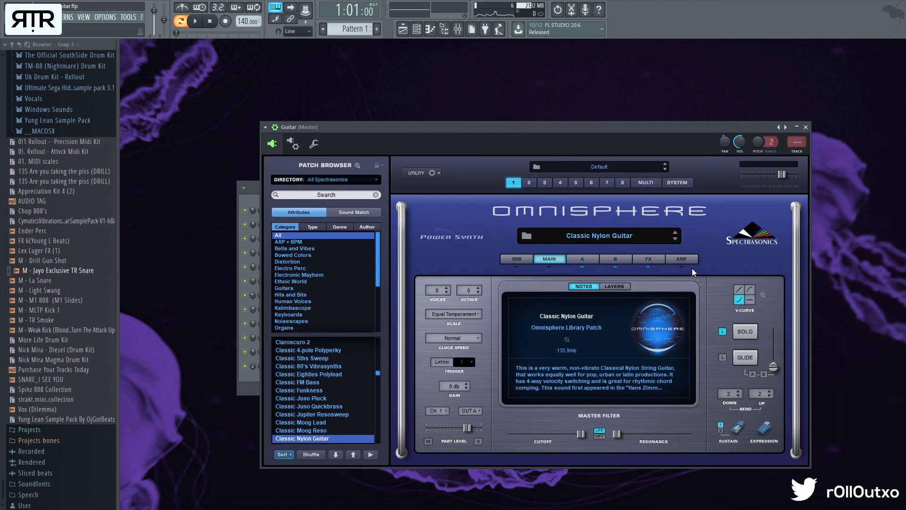
Step: Raise the effect mix of the guitar's Chorus Echo slightly and of its Pro-Verb further, and play the pattern
click(650, 260)
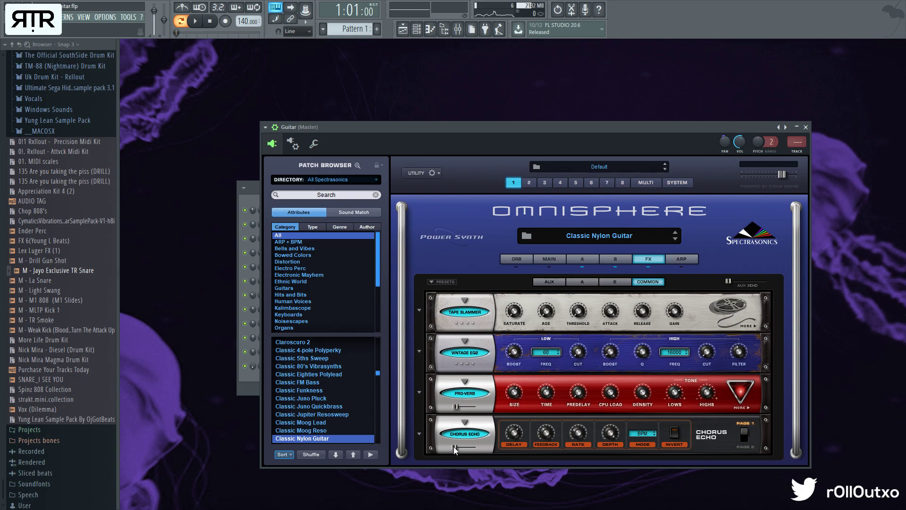
drag(455, 449, 457, 448)
drag(456, 406, 463, 406)
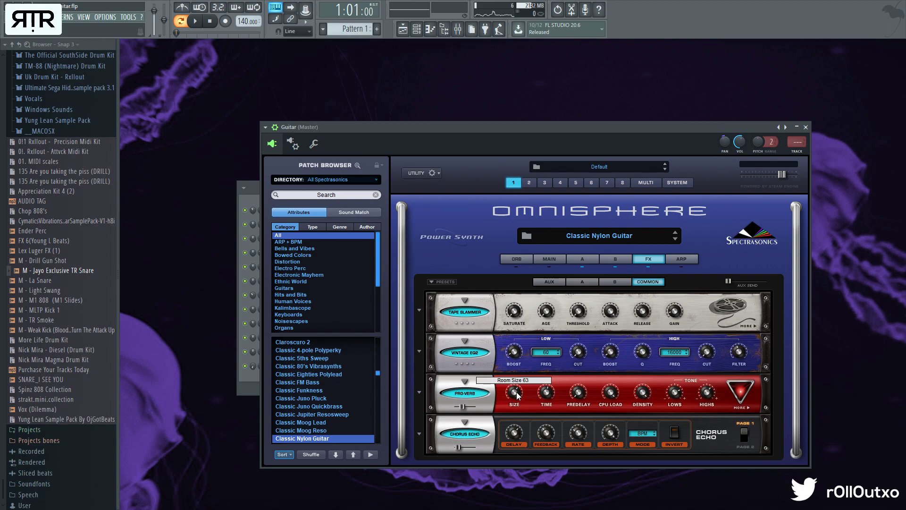
key(space)
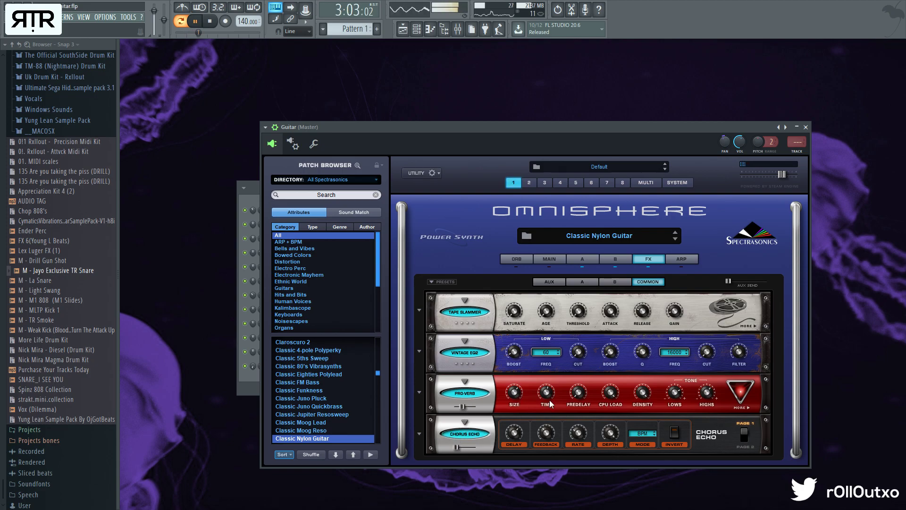
Step: Fine-tune the guitar Pro-Verb's room size and mix while the pattern plays, and close the Omnisphere window
drag(517, 397, 517, 393)
drag(462, 407, 461, 407)
drag(514, 397, 514, 395)
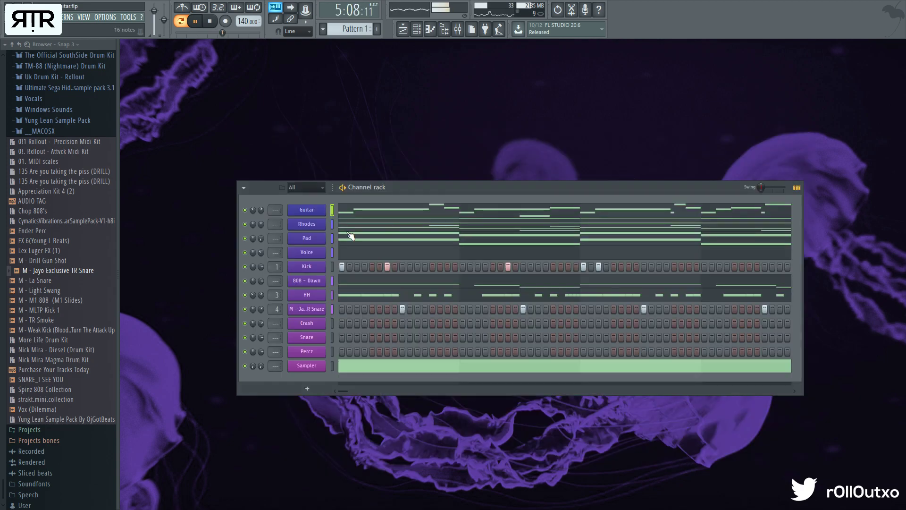
click(806, 127)
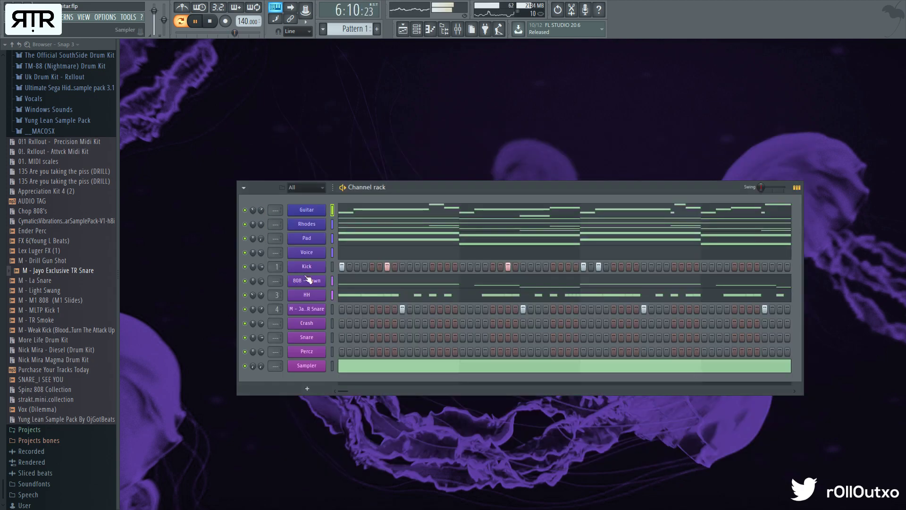
Step: Duplicate the Jayo snare's four hits into bars 5 to 8 and lower the snare notes to A4, playing the pattern to check
key(space)
right_click(303, 310)
click(334, 315)
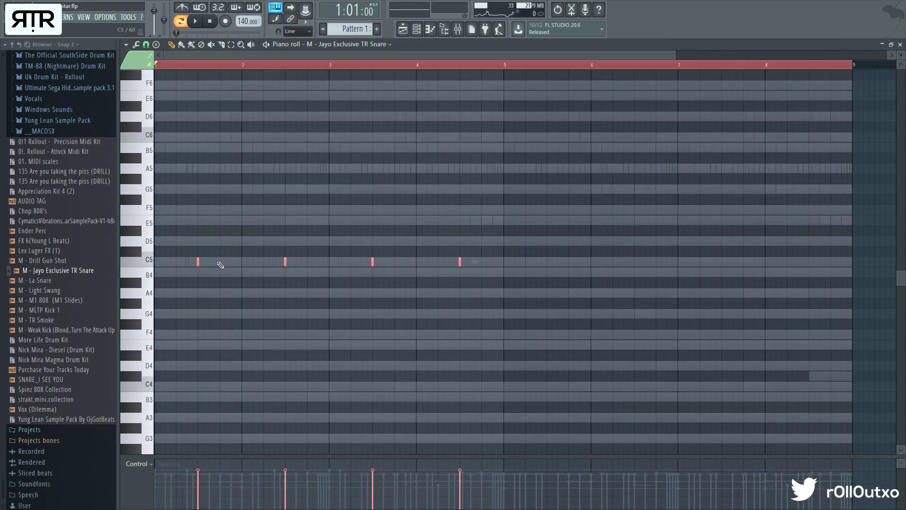
key(ctrl+b)
key(ctrl+d)
key(space)
click(900, 45)
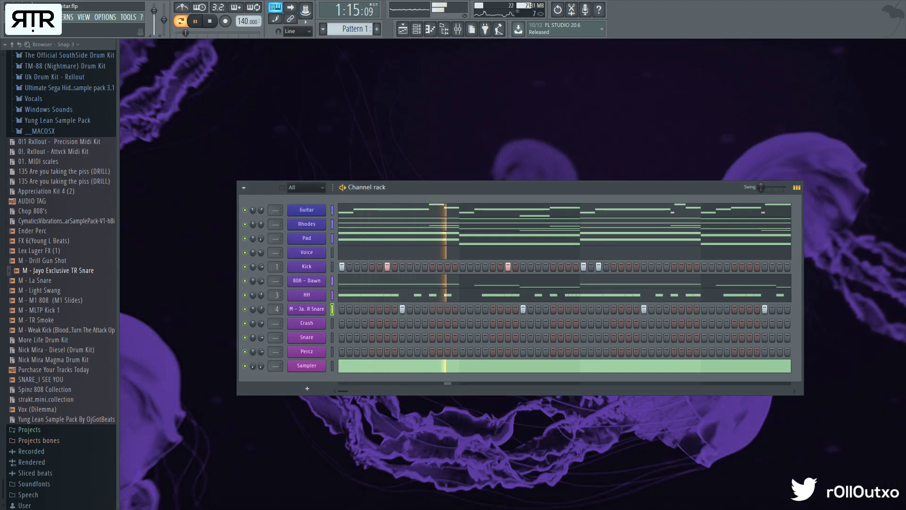
Step: Give the Jayo snare a volume envelope with only a short decay, and turn down the HH channel's volume
click(307, 309)
key(space)
click(219, 166)
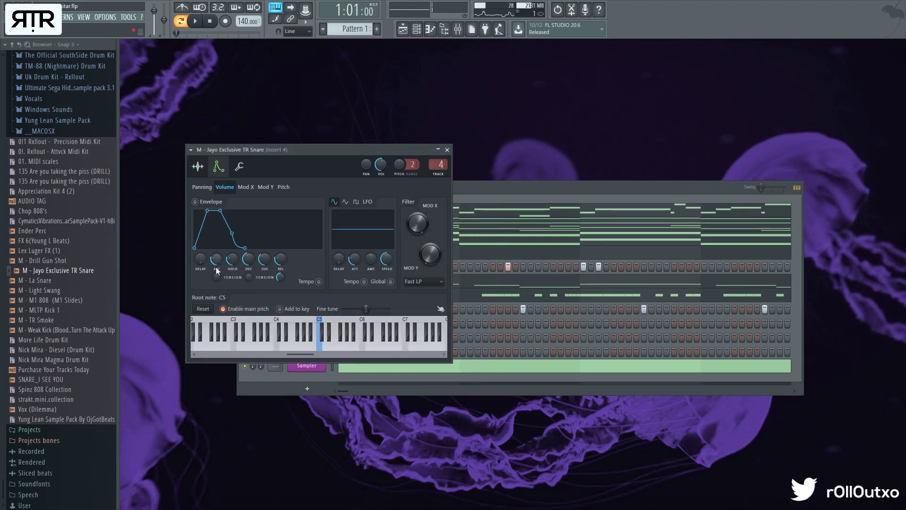
drag(217, 270, 218, 283)
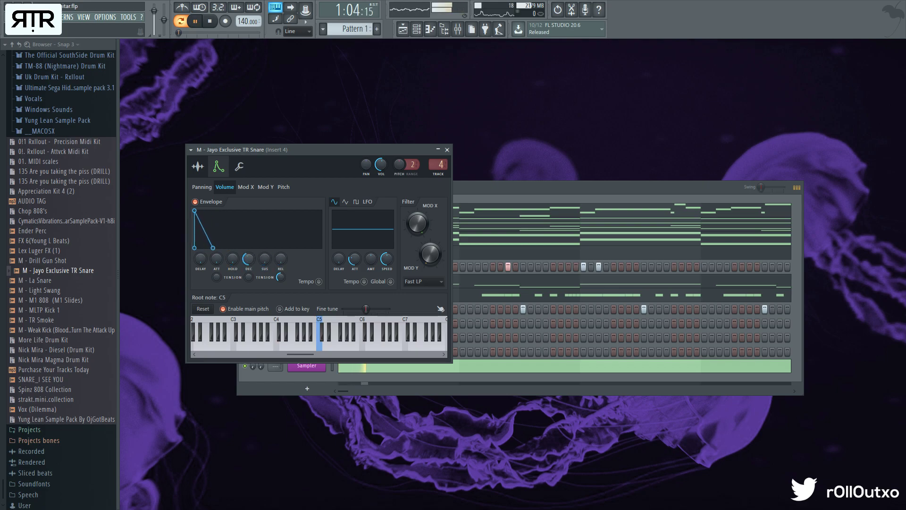
click(447, 150)
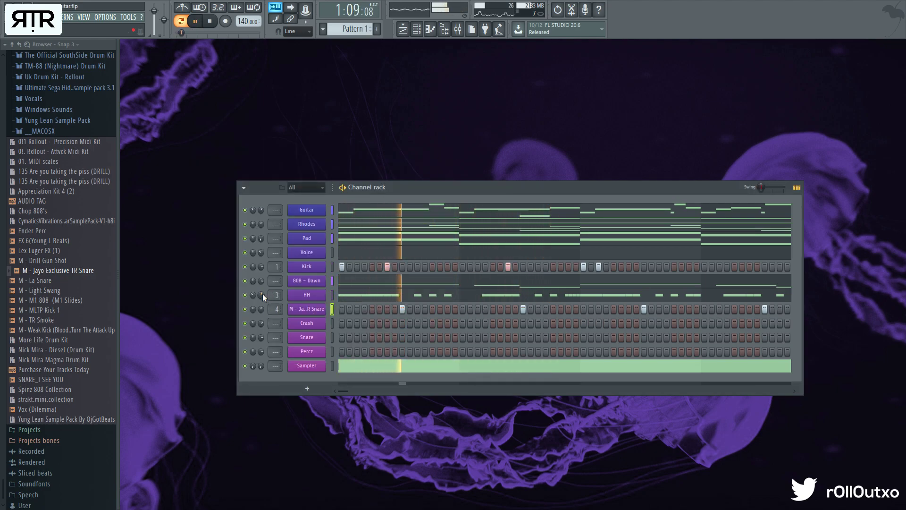
drag(261, 294, 262, 302)
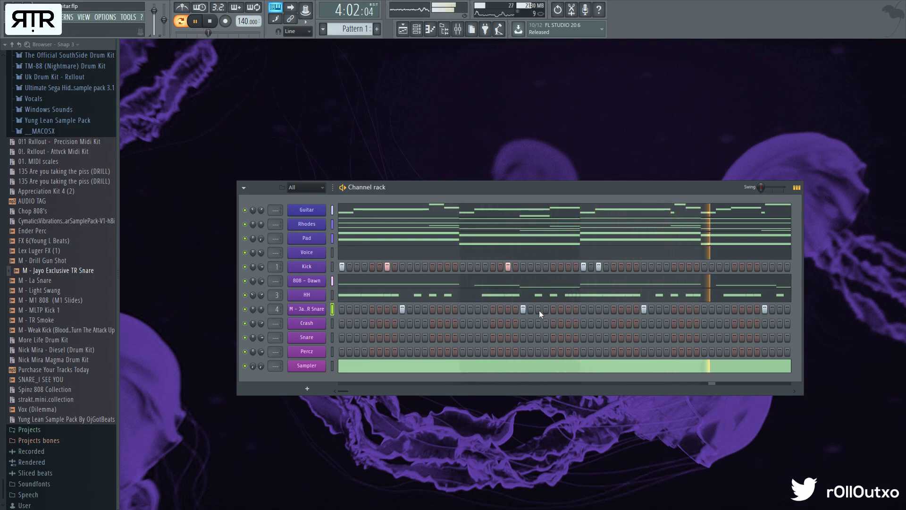
Step: At the end of bar 8 in the 808 line, lengthen the B6 slide note, remove the C7 slide and audition the ending
click(382, 284)
scroll(381, 288, up, 3)
ctrl+scroll(405, 297, up, 5)
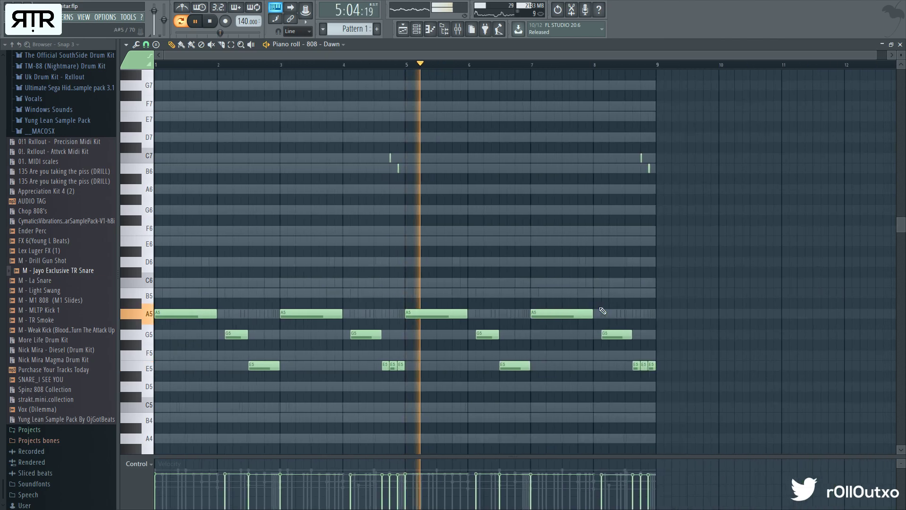
ctrl+scroll(673, 204, up, 2)
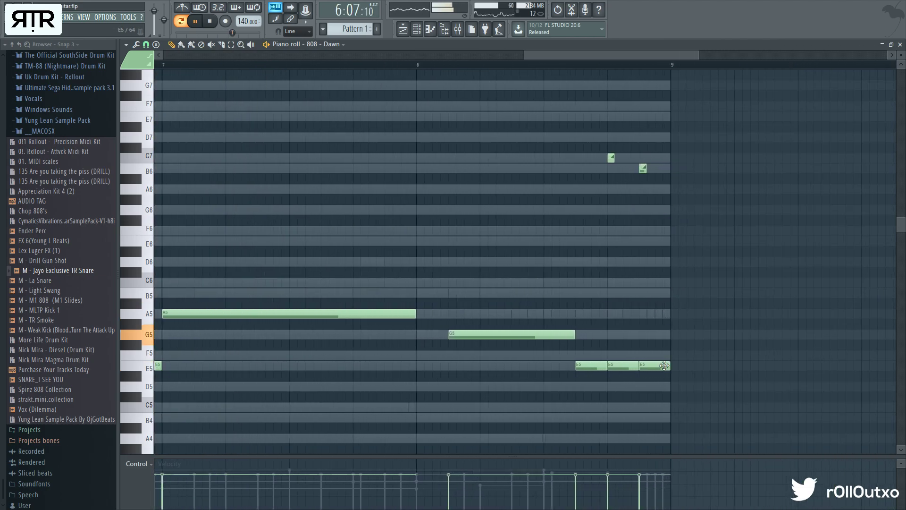
key(space)
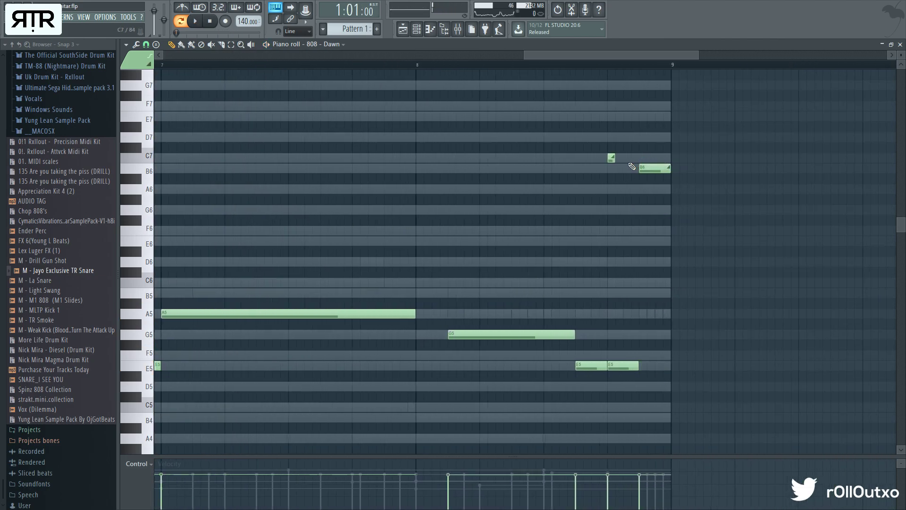
click(645, 367)
click(576, 63)
key(space)
key(space)
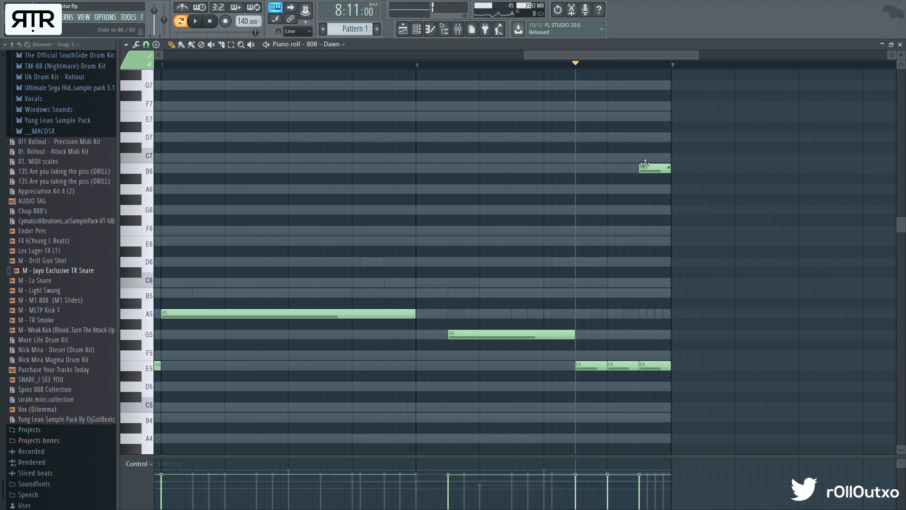
Step: Lower the 808's final slide note an octave to B5, raise the last E5 note to E6, and play the pattern
key(shift+Down)
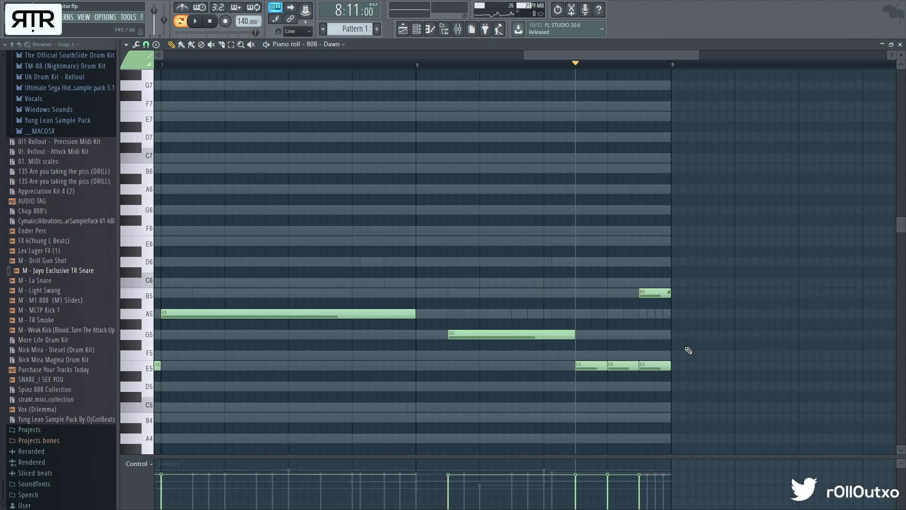
click(663, 368)
key(shift+Up)
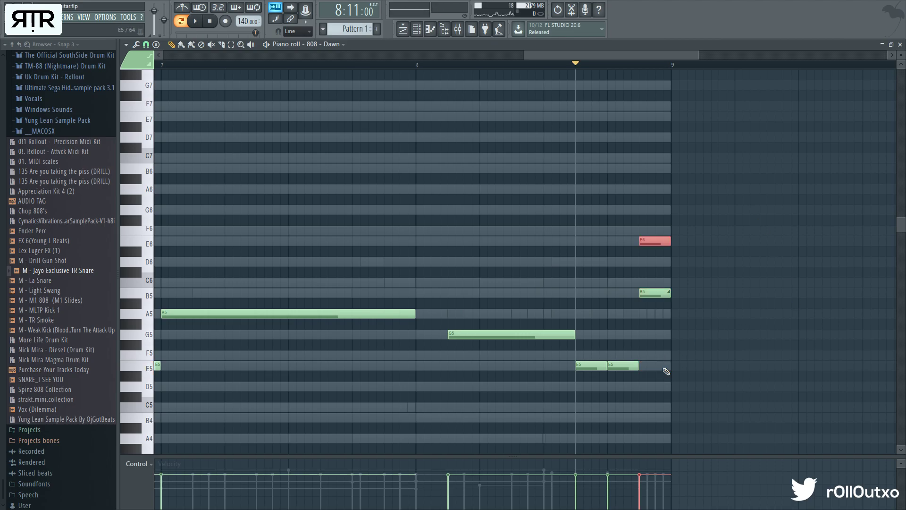
key(space)
scroll(681, 334, down, 2)
scroll(682, 334, down, 1)
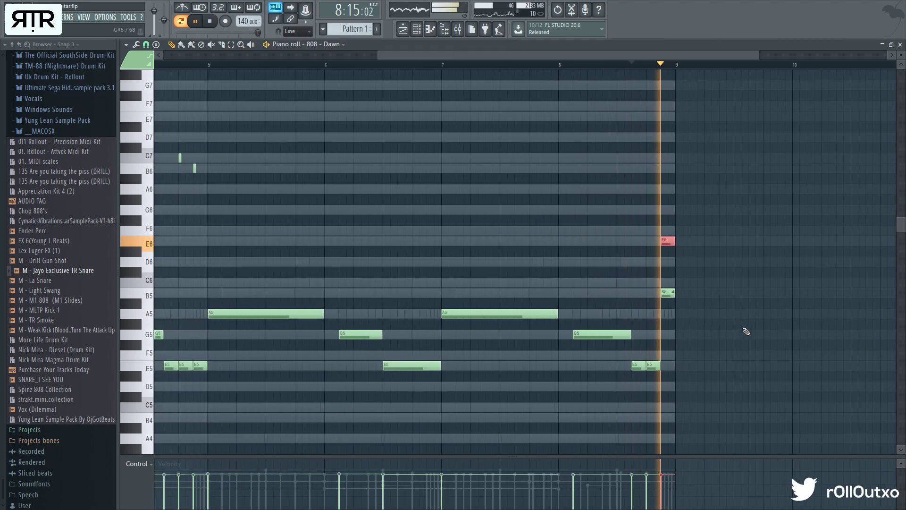
key(space)
click(900, 44)
key(space)
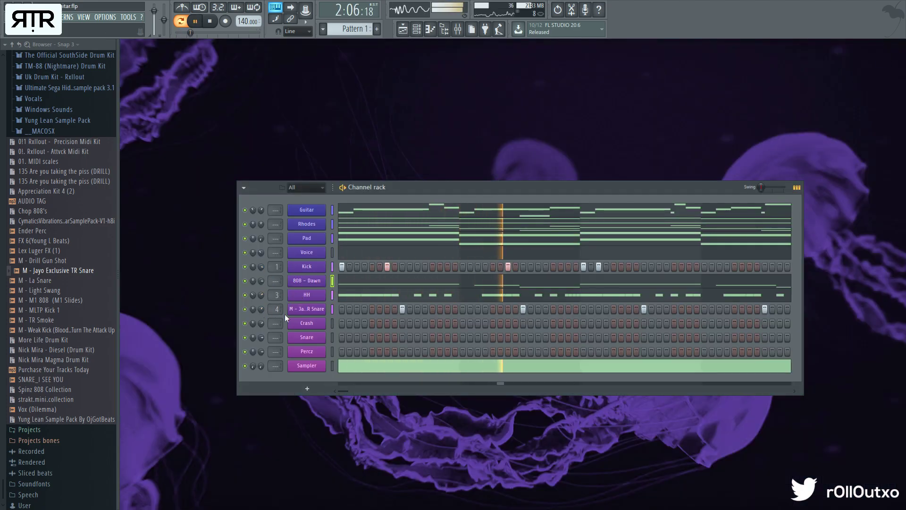
Step: Place a Percz hit on step 3 of bar 1, look at its sampler settings and play the pattern
click(356, 351)
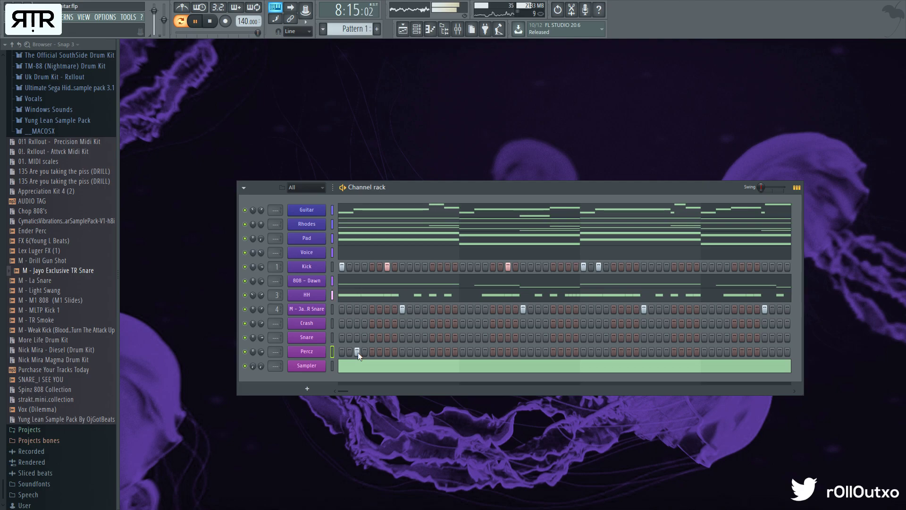
key(space)
click(298, 351)
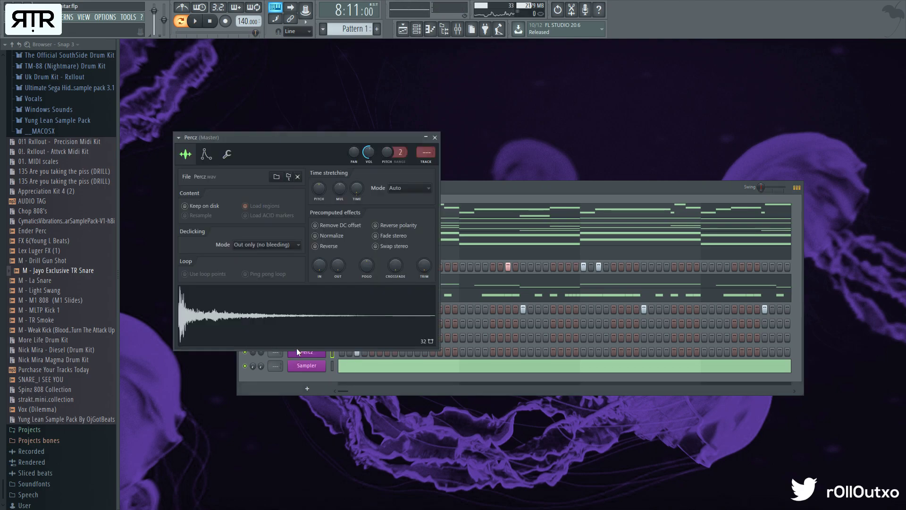
click(435, 138)
key(space)
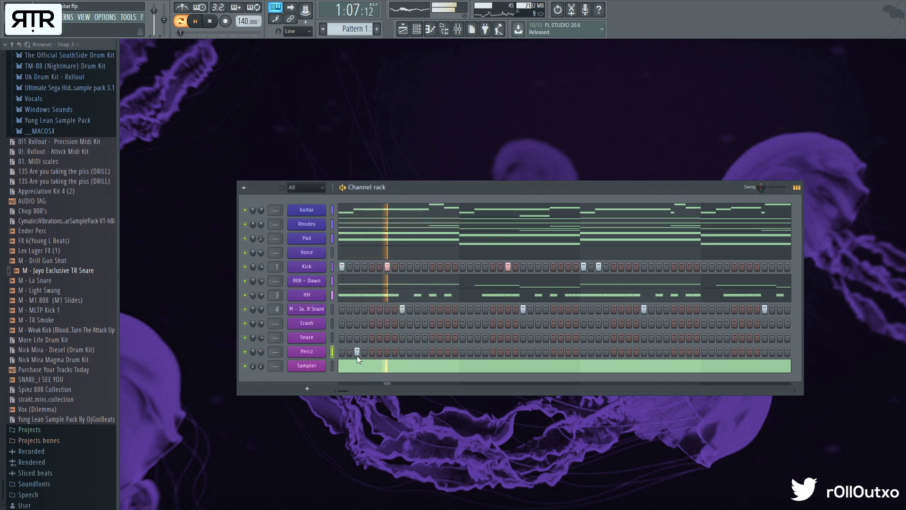
key(space)
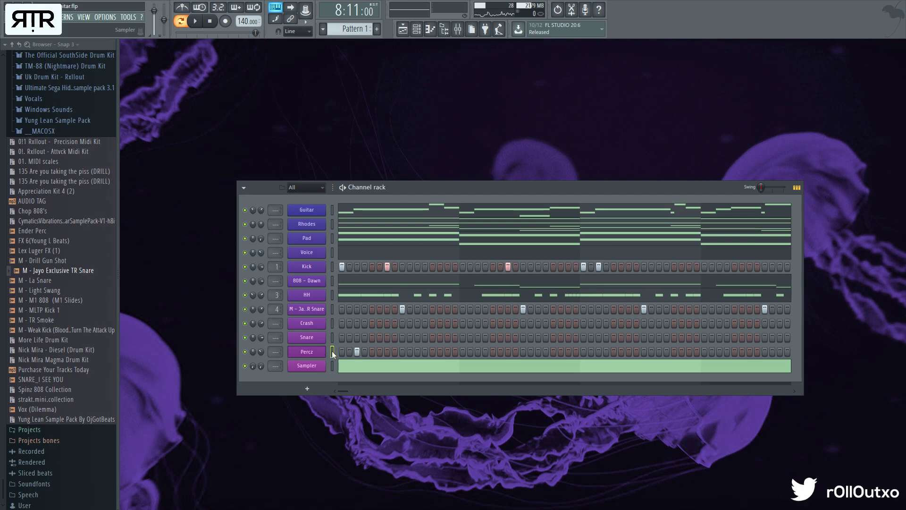
Step: Lower the Percz hit to A4 in the piano roll and play the pattern
key(F7)
key(ctrl+a)
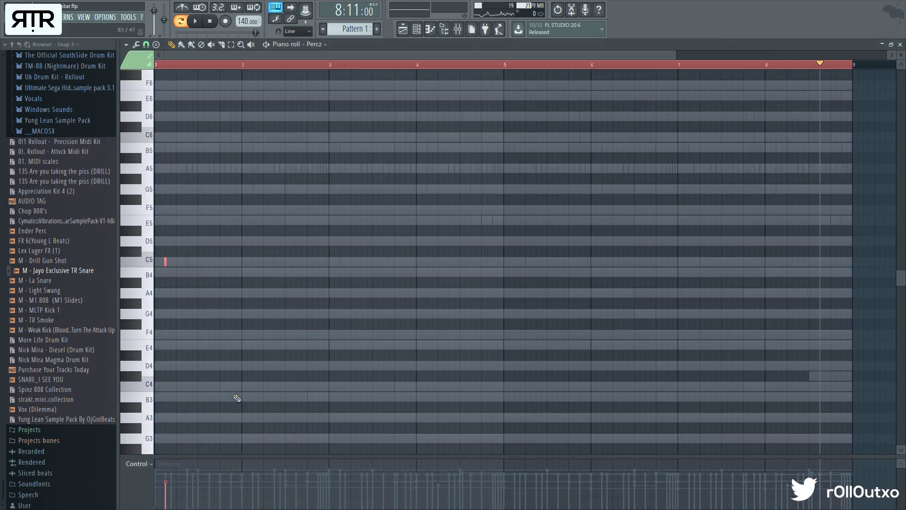
key(shift+Down)
key(space)
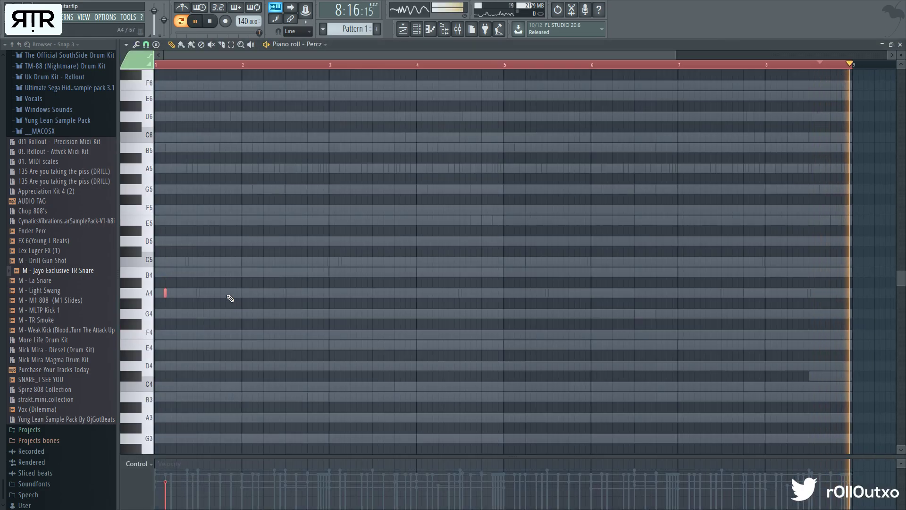
Step: Copy the Percz hit to step 3 of bar 5 and add A4 hits on step 15 of bar 3 and near the end of bar 6
drag(166, 293, 520, 300)
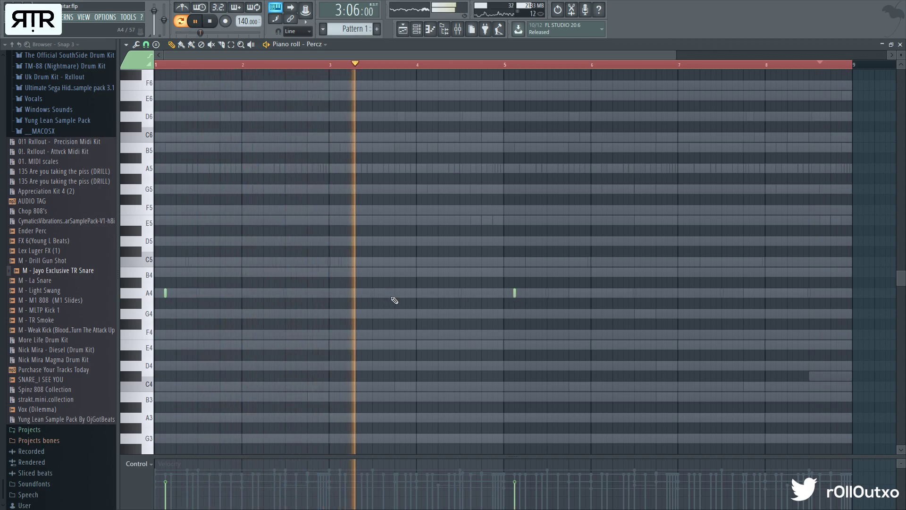
click(411, 293)
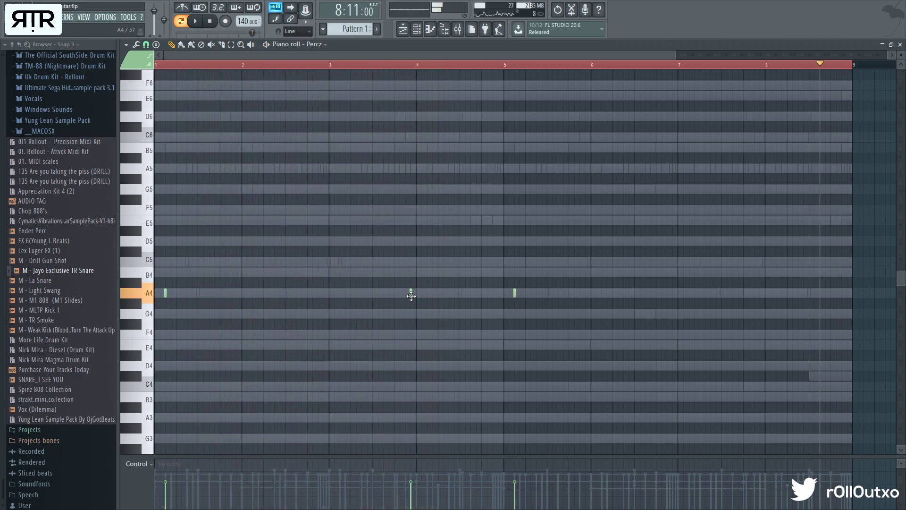
drag(410, 295, 406, 294)
click(668, 295)
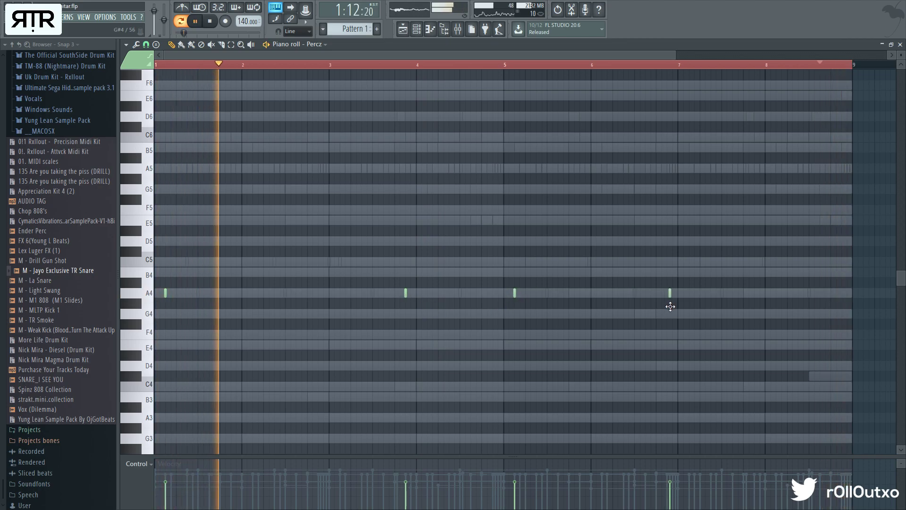
click(900, 45)
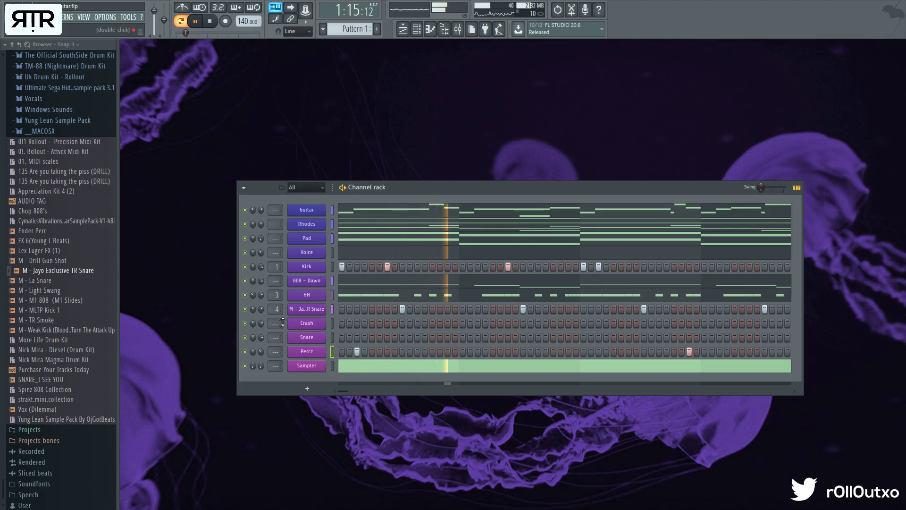
Step: Add an extra Jayo snare hit on step 15 of bar 2 and lower it to A4 in the piano roll
click(569, 308)
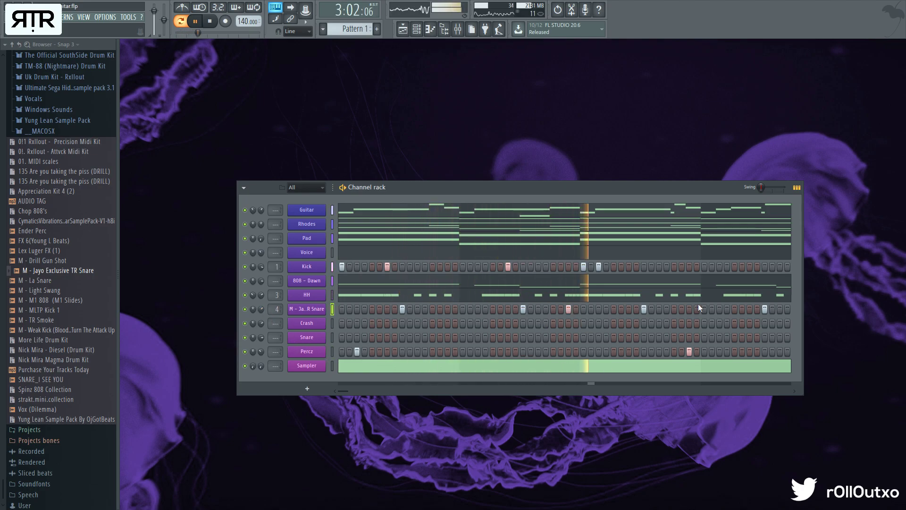
key(space)
key(F7)
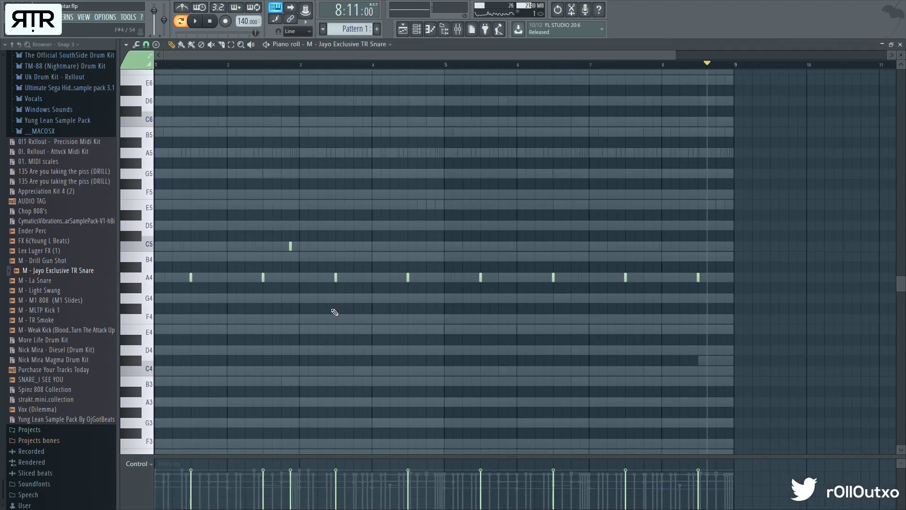
click(312, 257)
right_click(313, 258)
drag(319, 248, 318, 279)
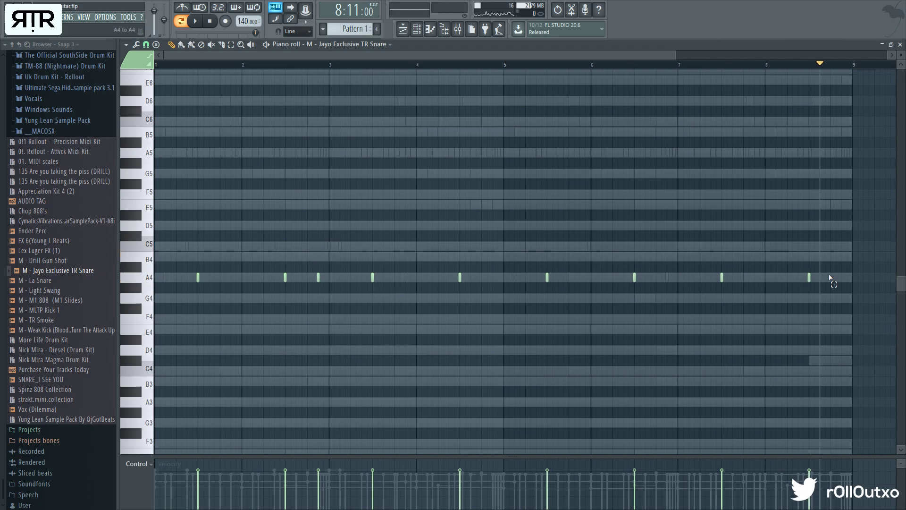
Step: Delete the snare hits in bars 5 to 8 and replace them with a duplicate of bars 1 to 4
drag(831, 278, 547, 283)
key(Delete)
key(ctrl+a)
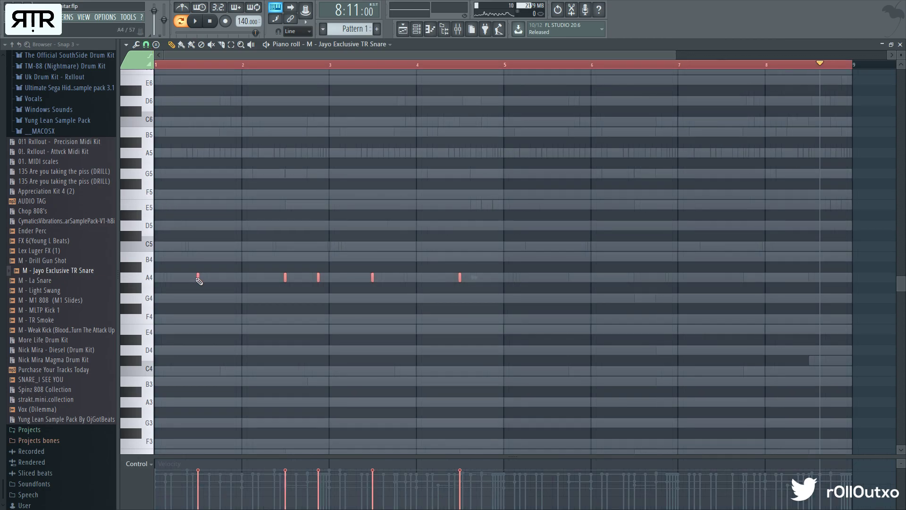
key(ctrl+b)
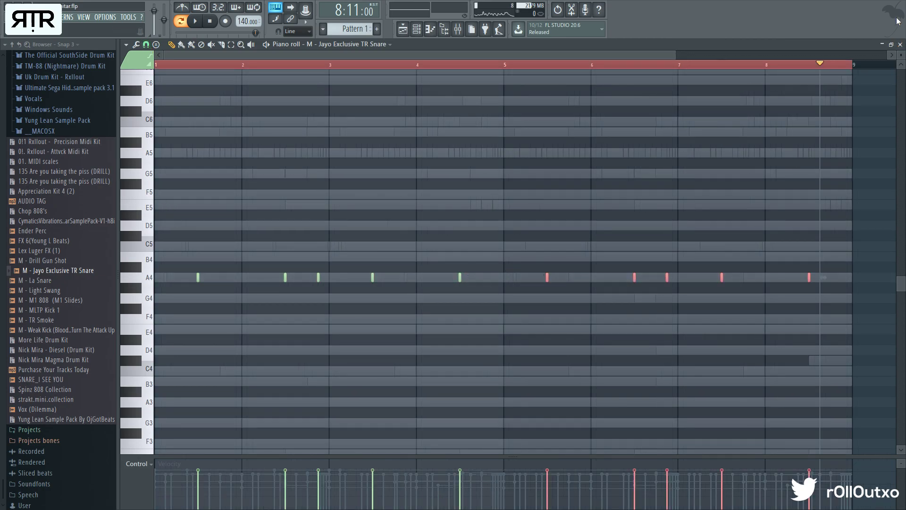
click(901, 44)
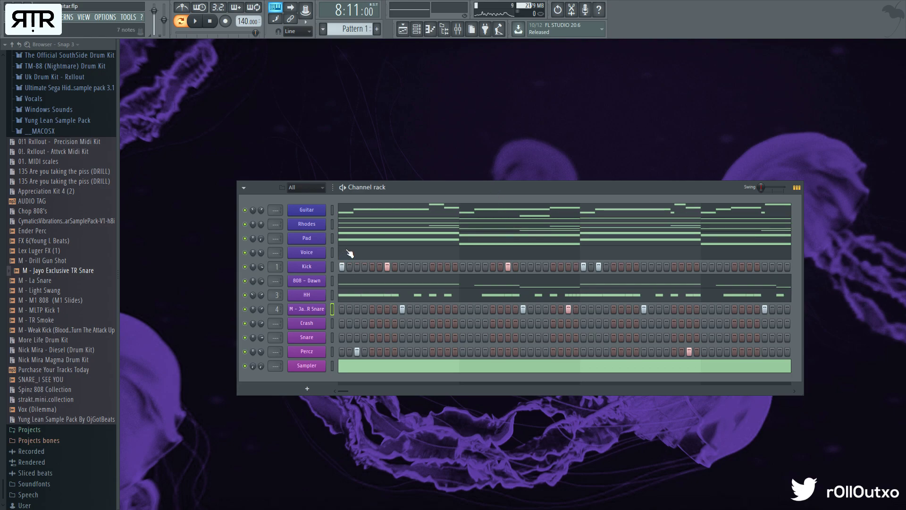
drag(528, 188, 453, 154)
click(445, 31)
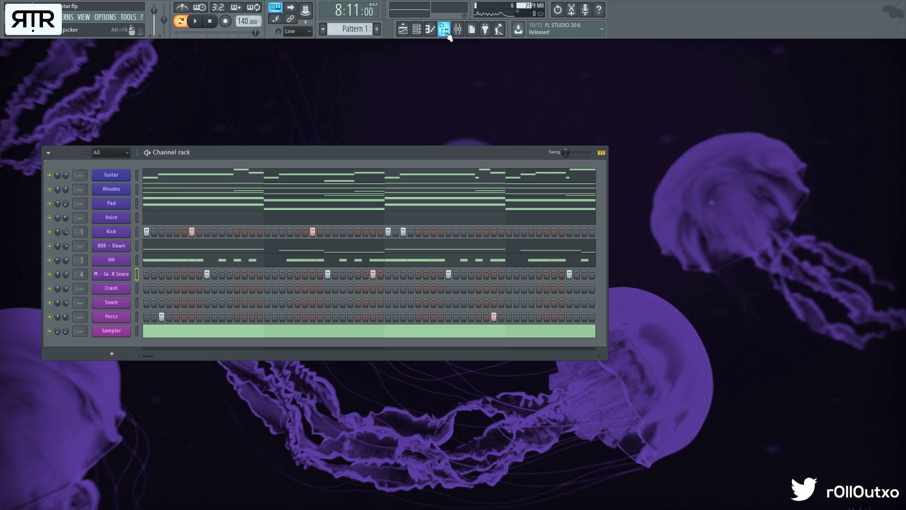
drag(399, 152, 462, 192)
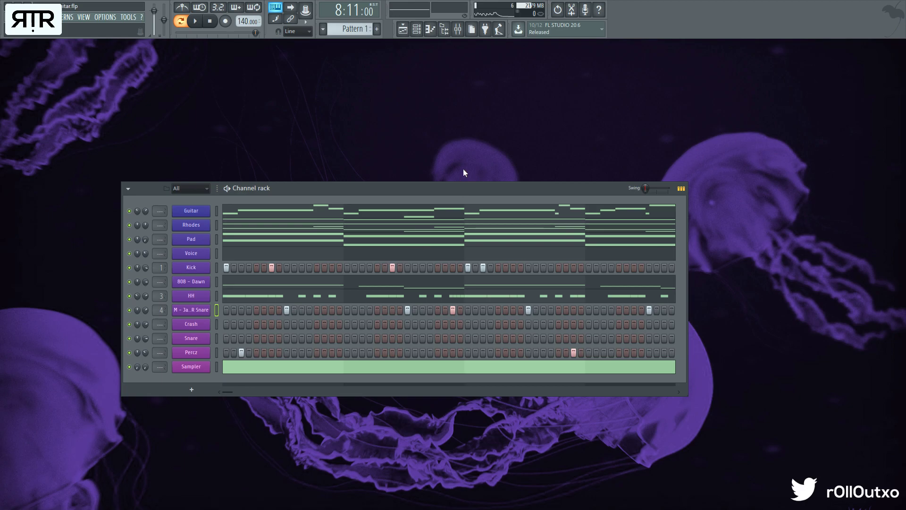
drag(456, 196, 449, 172)
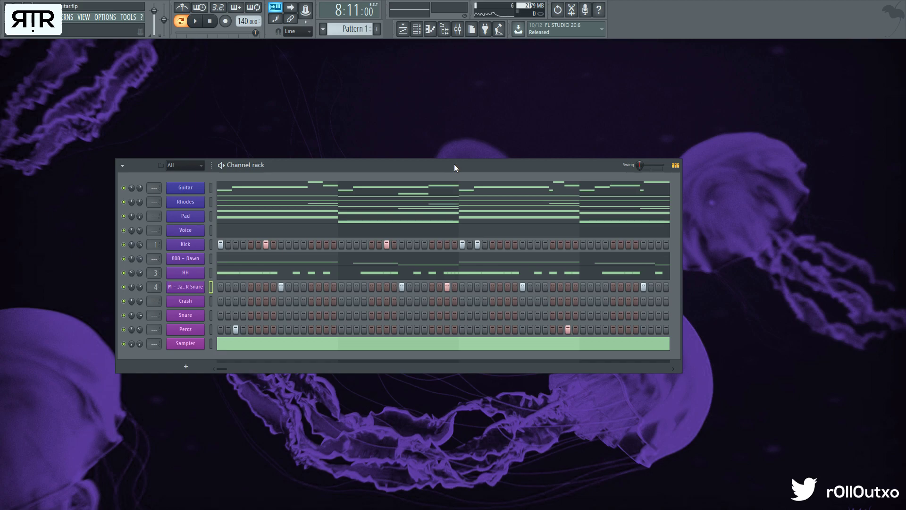
drag(454, 165, 494, 195)
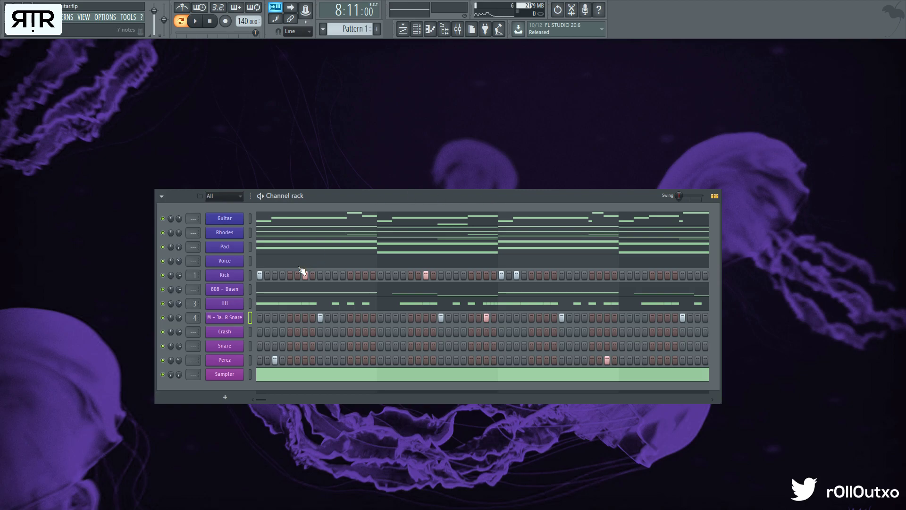
Step: Copy the kick hits of bars 1 to 4 into bars 5 to 8 in the Kick piano roll
key(F7)
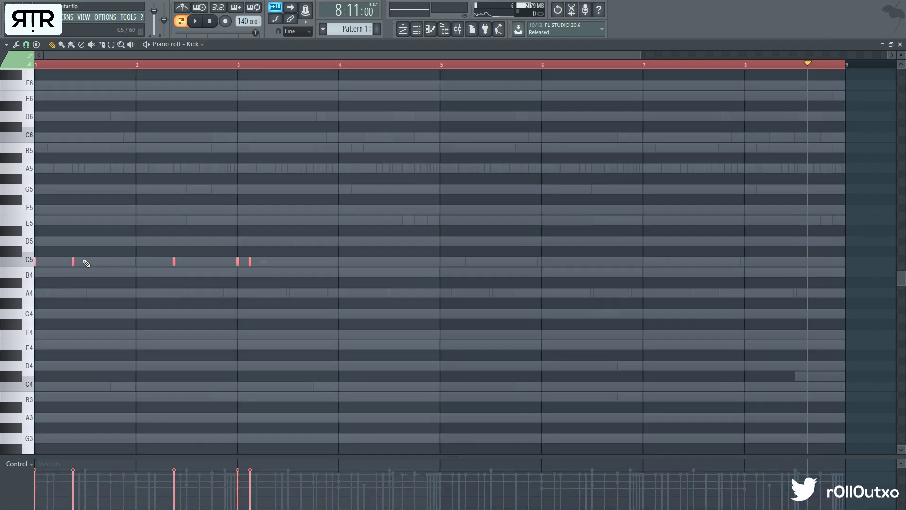
shift+drag(73, 264, 463, 263)
right_click(459, 308)
click(900, 43)
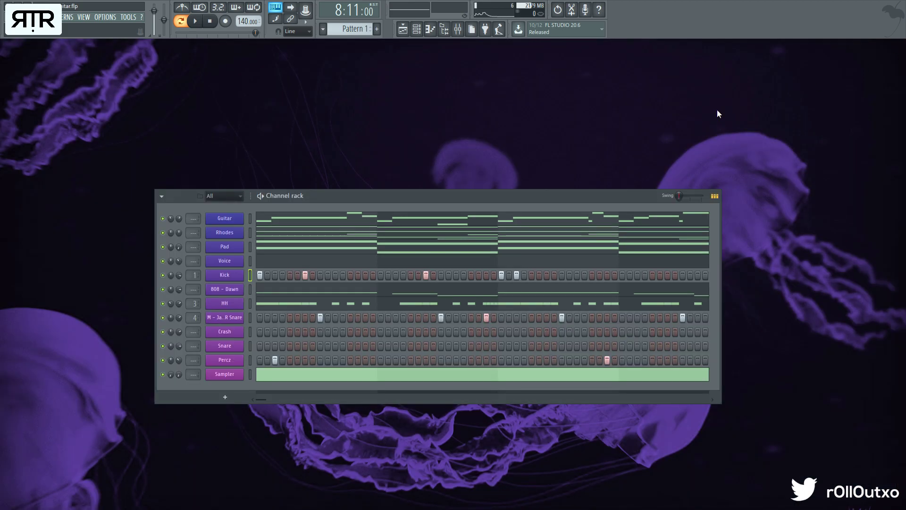
Step: Play the pattern and add kick hits on steps 3 and 7 of bar 4
drag(404, 196, 385, 167)
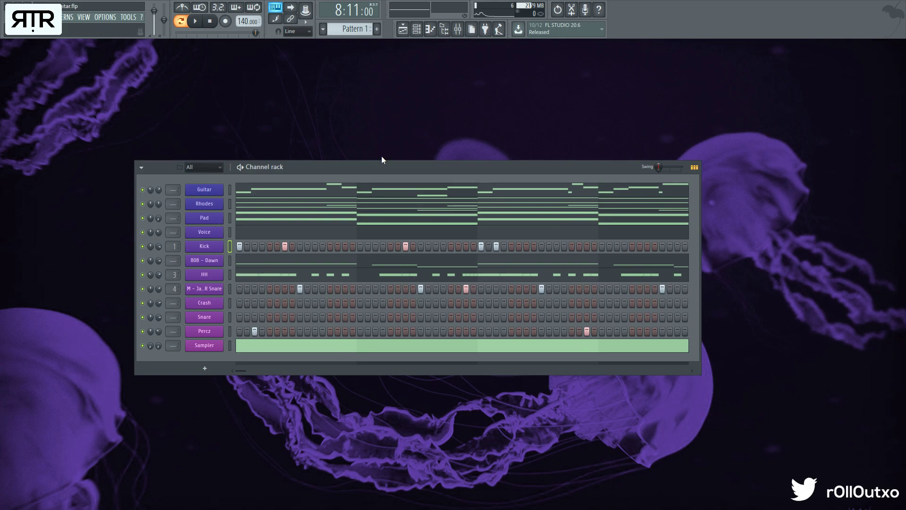
key(space)
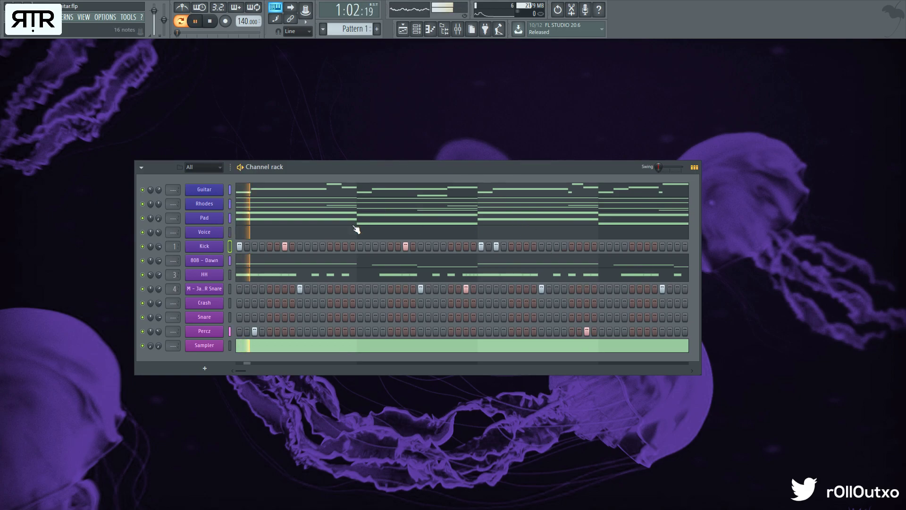
click(617, 246)
right_click(616, 247)
click(603, 246)
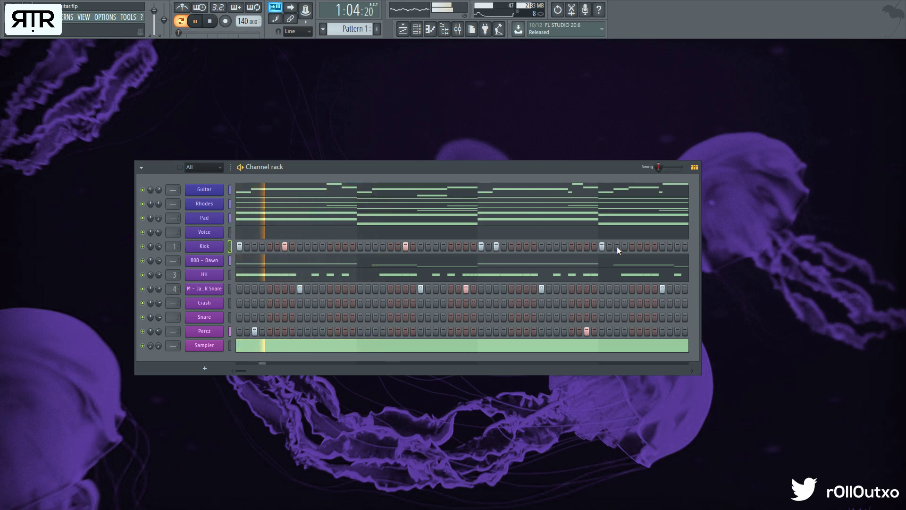
click(649, 247)
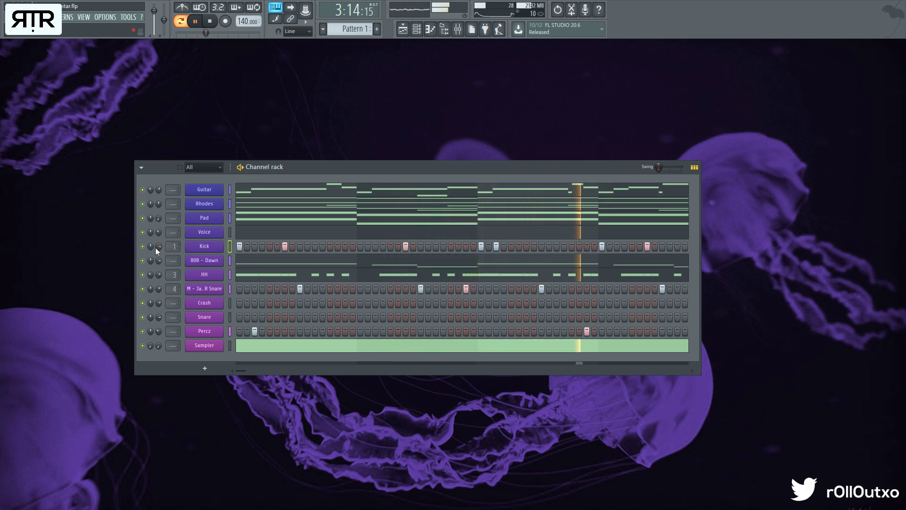
click(617, 247)
right_click(602, 247)
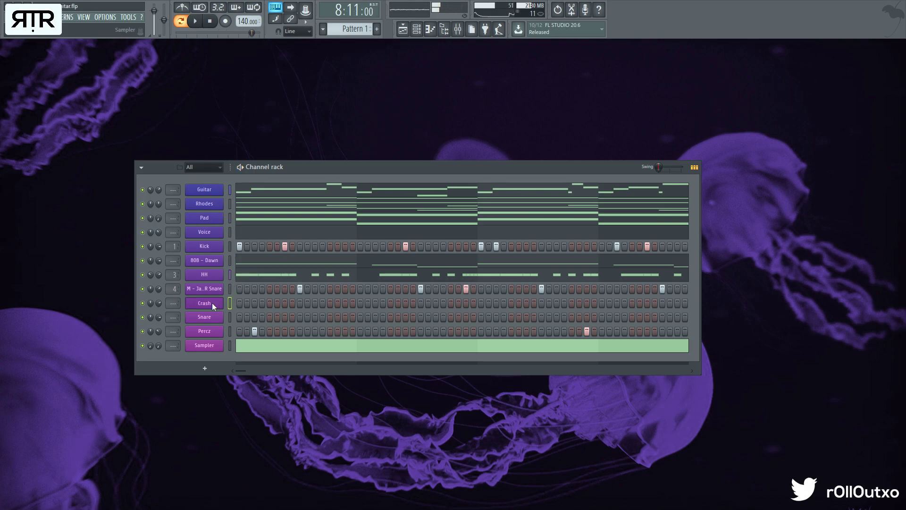
Step: Add a one-bar A4 Crash note at bar 1 in the piano roll and play the pattern
key(F7)
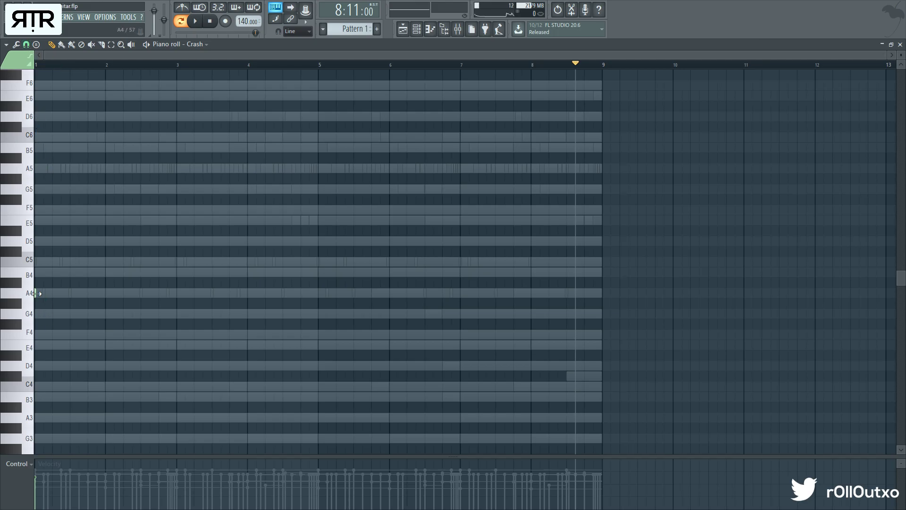
drag(37, 293, 100, 301)
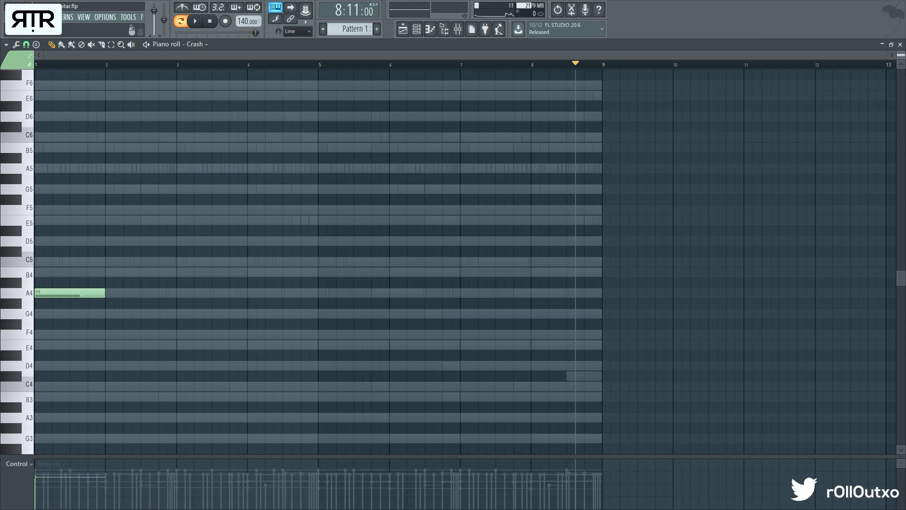
key(F7)
key(space)
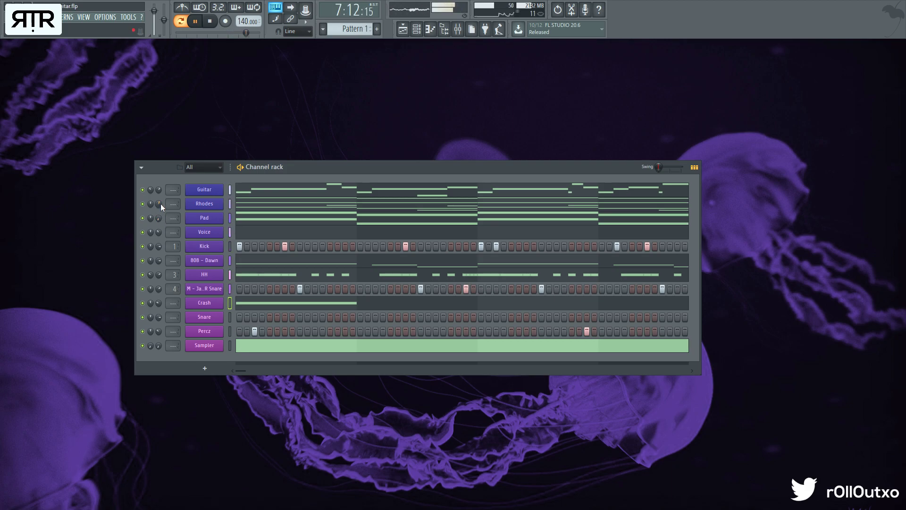
key(space)
Step: Delete the Pad channel and listen to the pattern without it
click(214, 217)
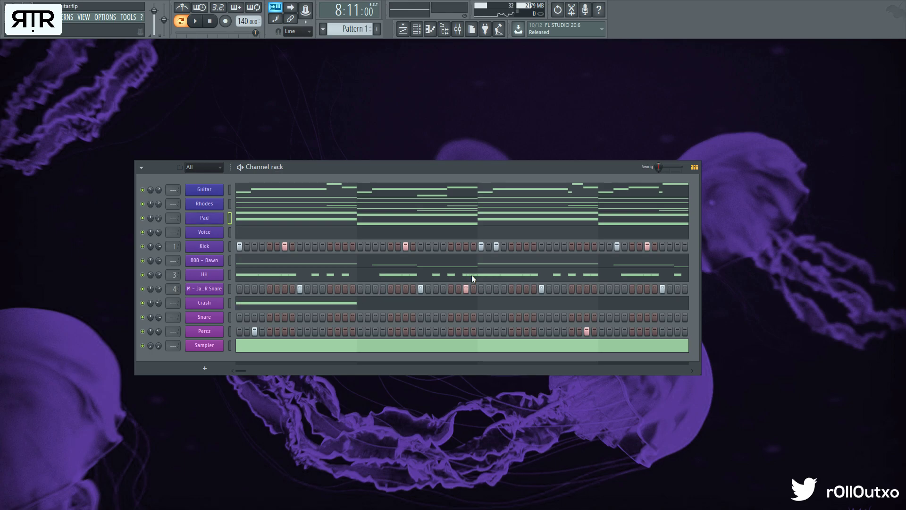
key(alt+Delete)
key(space)
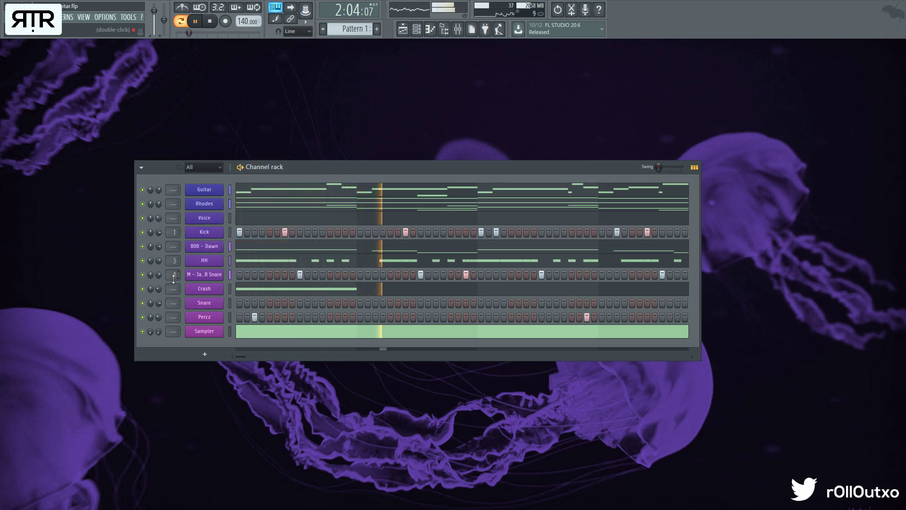
key(space)
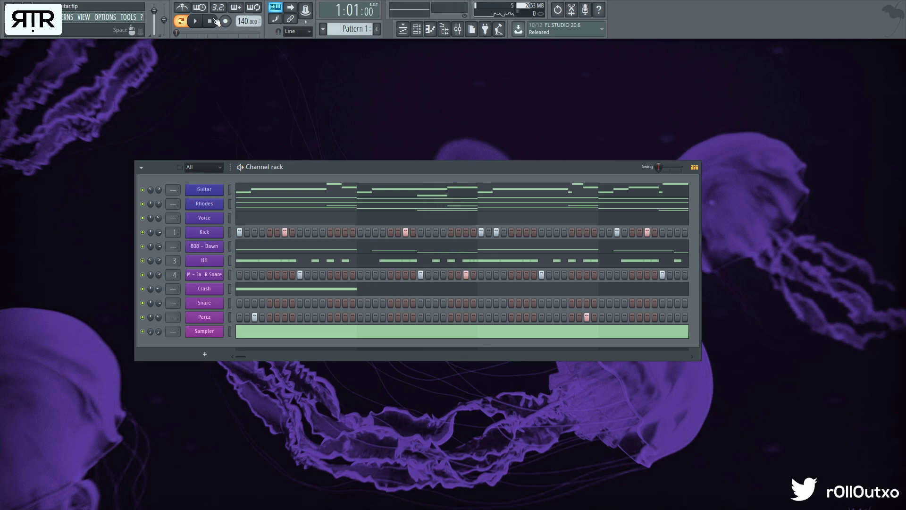
drag(356, 163, 321, 159)
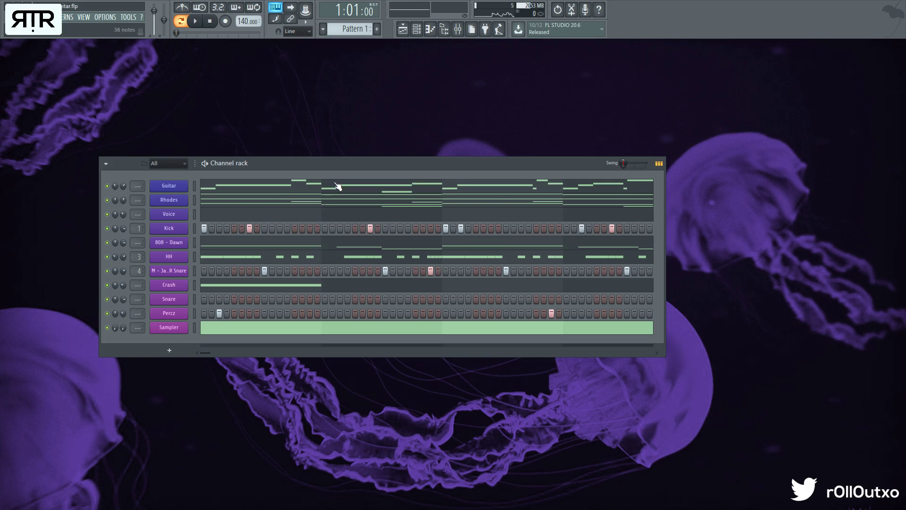
drag(392, 163, 406, 144)
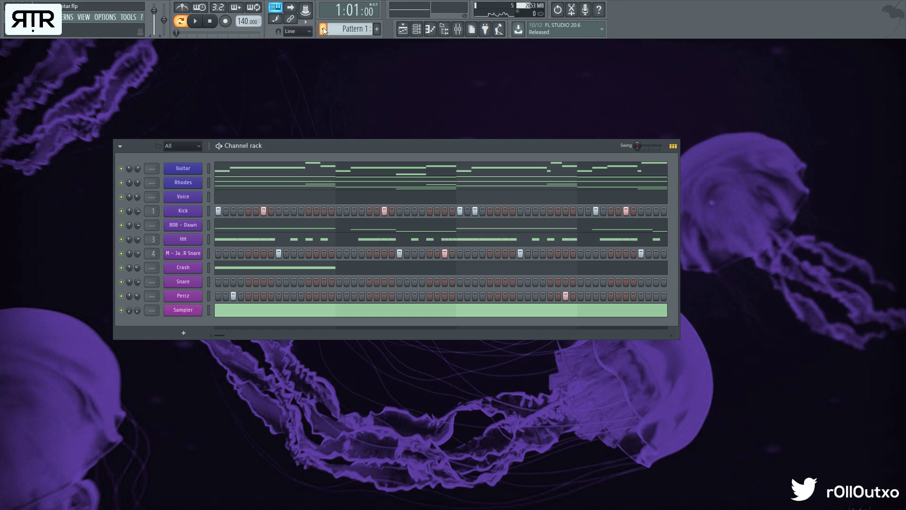
Step: Split Pattern 1 by channel and place the Guitar, Rhodes and Voice clips at bar 1 on Tracks 1 to 3 of the playlist
click(403, 29)
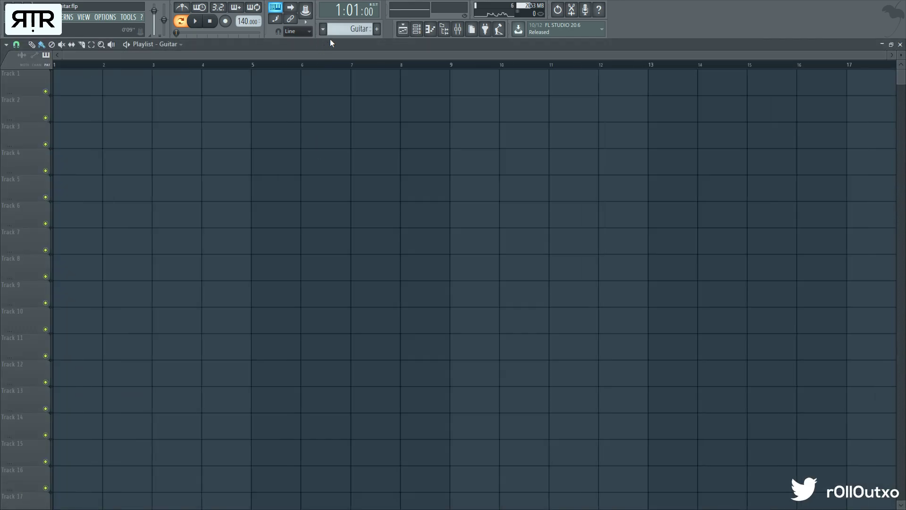
drag(182, 84, 86, 83)
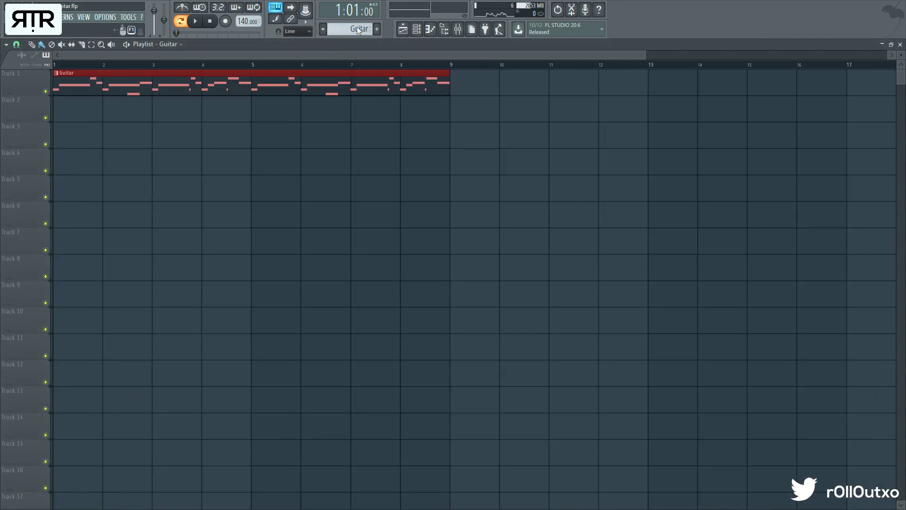
scroll(358, 29, down, 1)
drag(114, 126, 81, 111)
scroll(354, 29, down, 1)
click(121, 132)
drag(121, 132, 71, 132)
scroll(358, 29, down, 1)
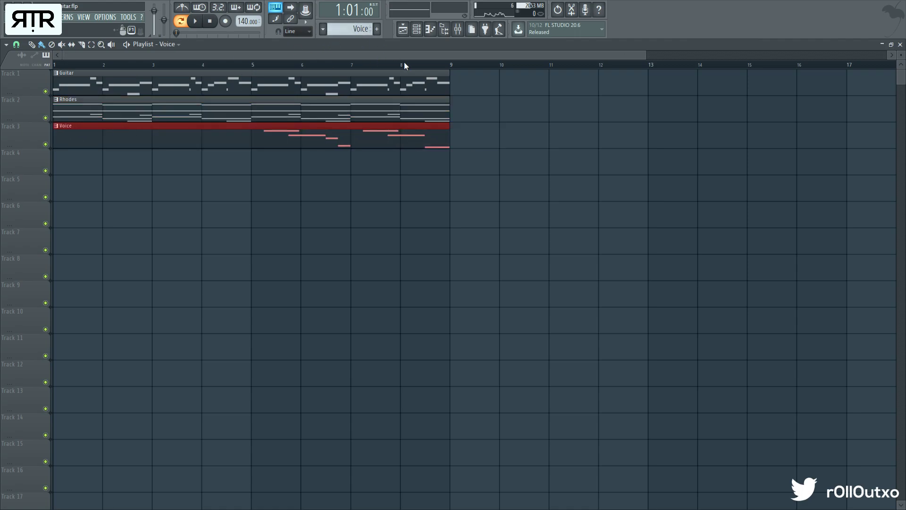
Step: Place the Kick clip on Track 4, extended through bar 8, and the 808 - Dawn clip on Track 5, both starting at bar 1
click(107, 166)
drag(106, 166, 59, 170)
drag(399, 153, 450, 153)
scroll(358, 28, down, 1)
click(164, 191)
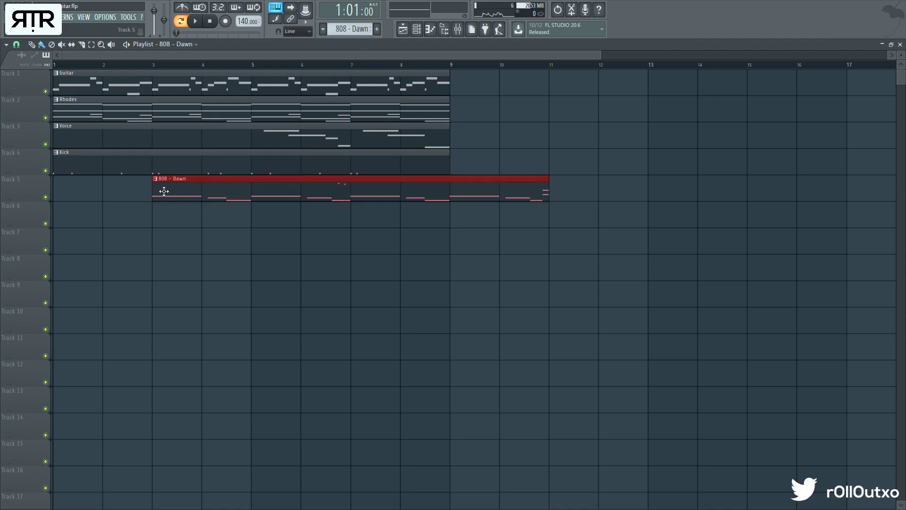
drag(163, 191, 116, 190)
drag(274, 193, 224, 196)
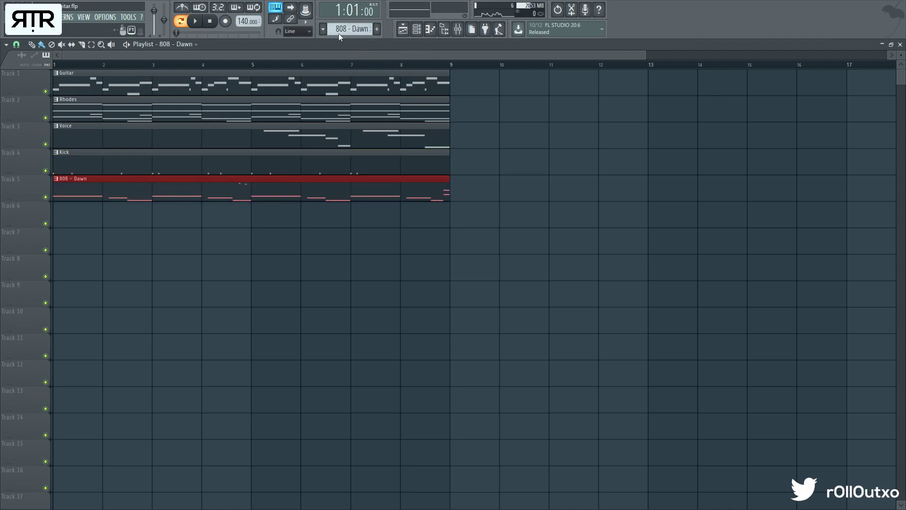
Step: Place the HH clip on Track 6 and the Jayo snare clip on Track 7, both starting at bar 1
key(KP_Add)
click(122, 208)
drag(121, 209, 72, 208)
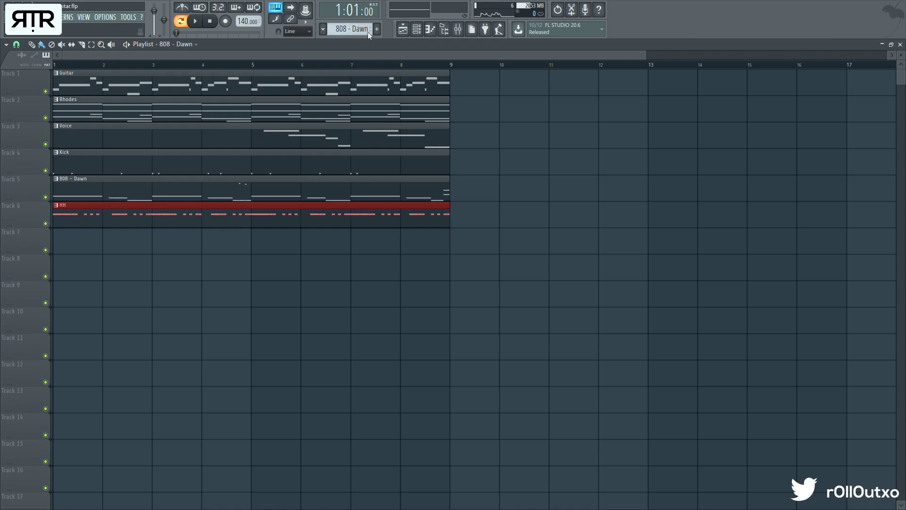
key(KP_Add)
click(111, 236)
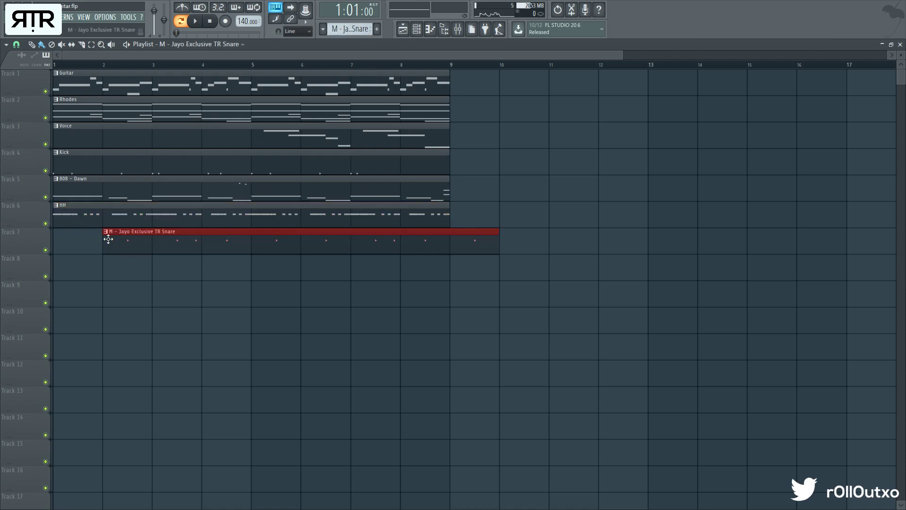
drag(111, 236, 62, 236)
Step: Place the Crash clip on Track 8 and the Percz clip on Track 9 at bar 1, extending Percz through bar 8
key(KP_Subtract)
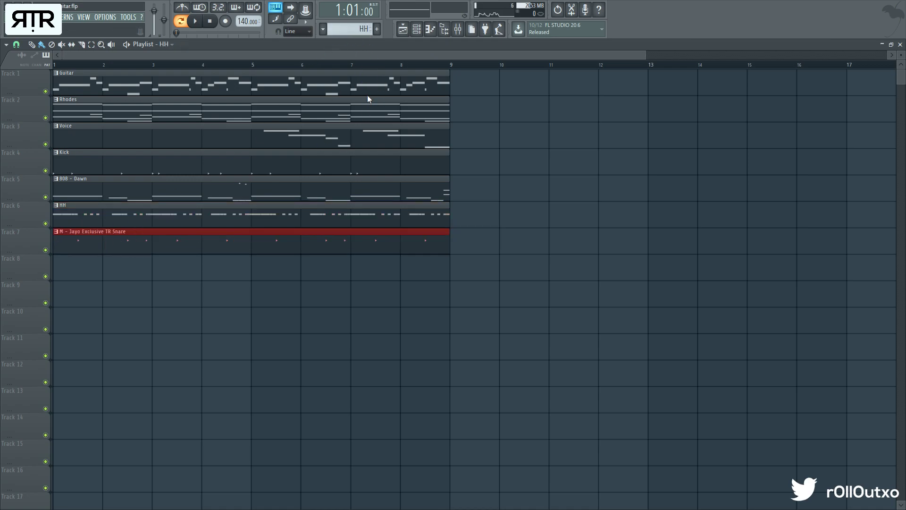
key(KP_Add)
key(KP_Add)
click(121, 268)
drag(121, 267, 90, 273)
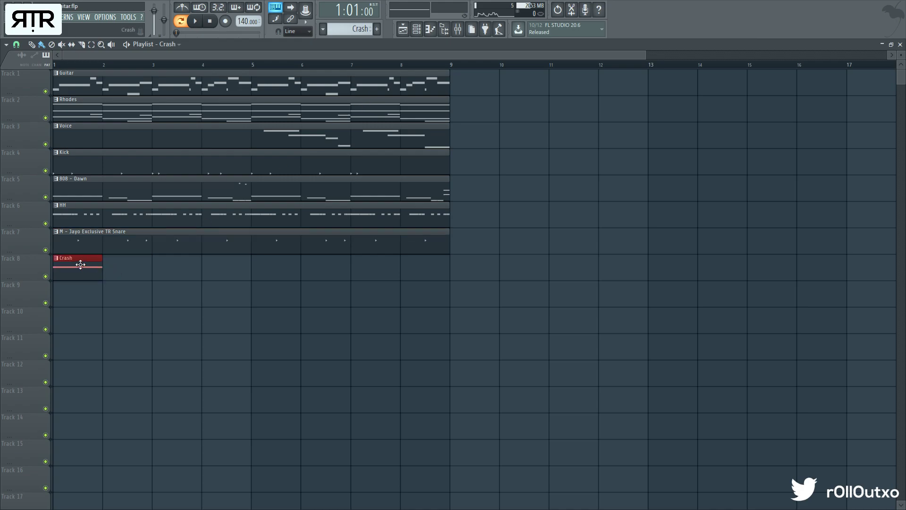
key(KP_Add)
click(105, 297)
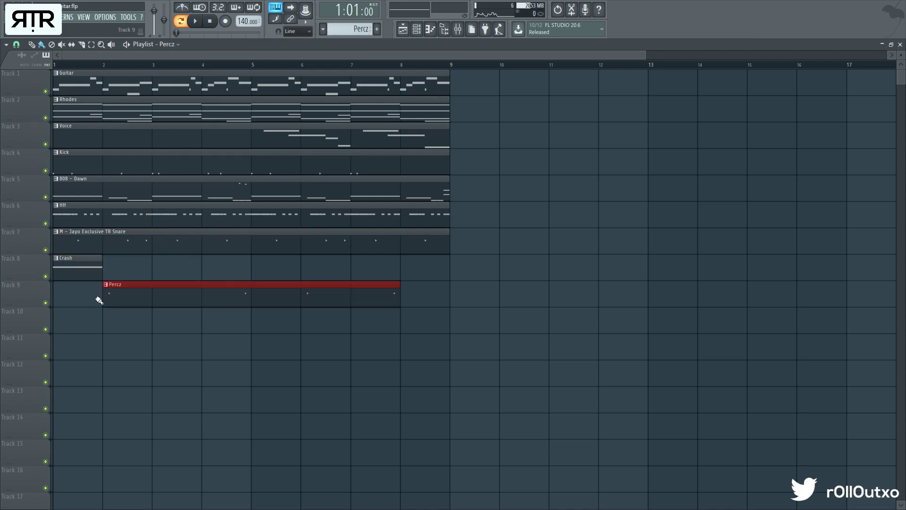
drag(370, 301, 432, 293)
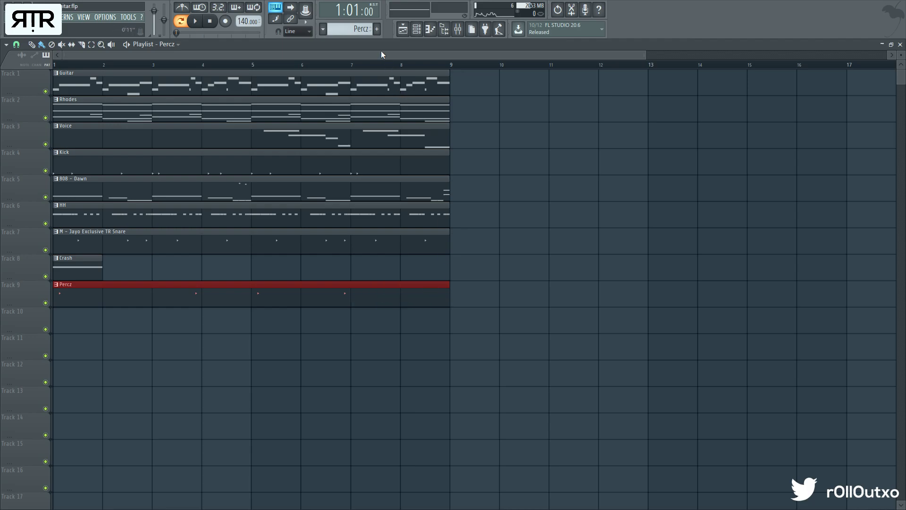
Step: Duplicate the whole eight-bar arrangement until four copies fill bars 1 to 32, then clear the clip selection
scroll(273, 374, down, 2)
key(ctrl+a)
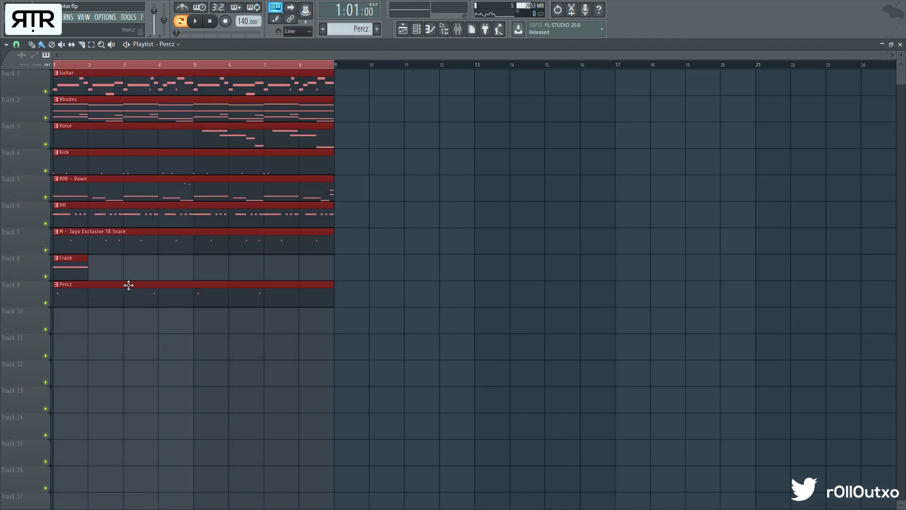
key(ctrl+b)
key(ctrl+a)
mouse_move(144, 286)
mouse_down()
mouse_move(745, 277)
mouse_move(709, 272)
mouse_up()
scroll(453, 417, down, 3)
scroll(366, 410, up, 3)
scroll(367, 410, down, 2)
ctrl+click(353, 471)
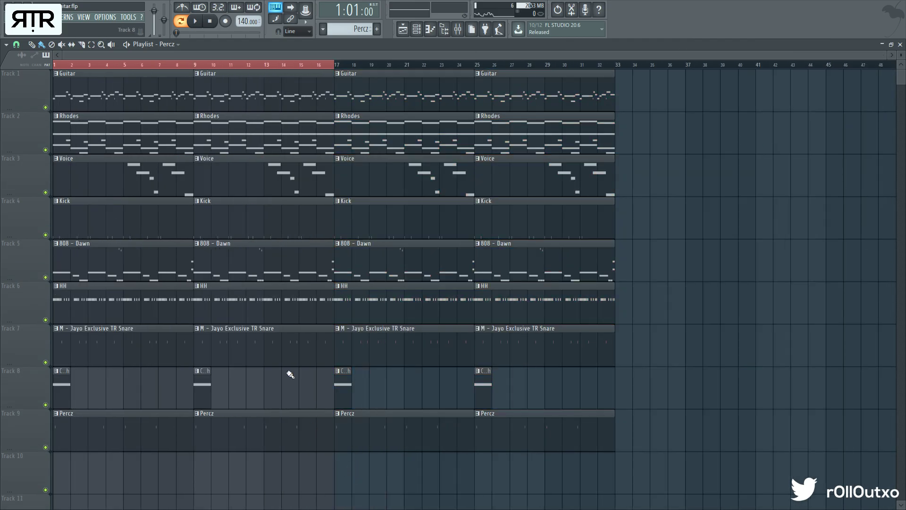
Step: Delete the 808, HH, snare, Crash and Percz clips from the first eight-bar section
right_click(137, 267)
right_click(136, 307)
right_click(125, 347)
right_click(100, 415)
right_click(64, 394)
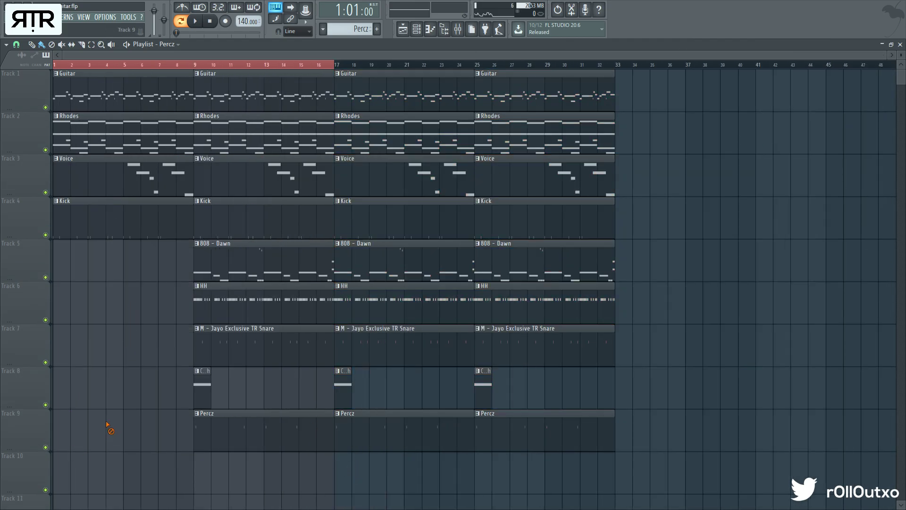
Step: Delete the Percz, snare, HH and 808 clips from bars 17 to 24, keeping the Crash
right_click(411, 432)
right_click(406, 347)
right_click(405, 305)
right_click(402, 269)
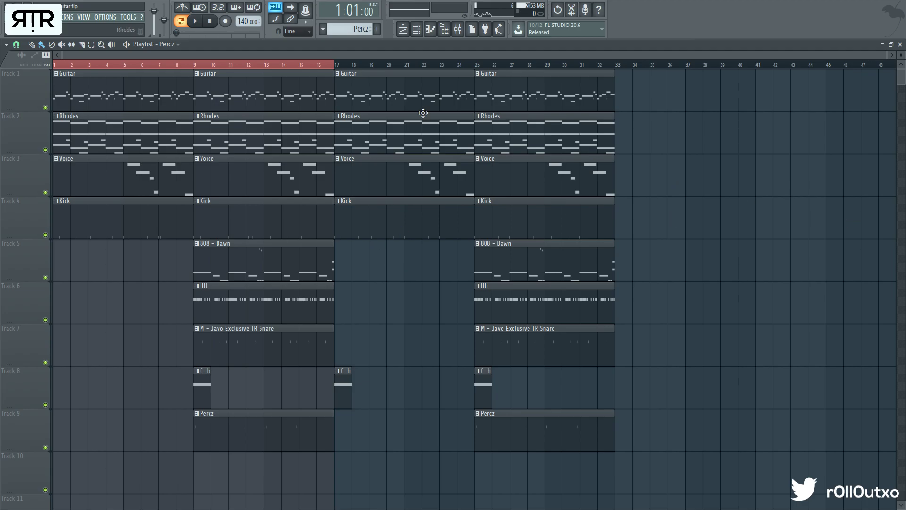
Step: Set the playlist time selection to cover bars 1 to 32 and review the arrangement
drag(336, 65, 633, 84)
scroll(115, 295, down, 1)
scroll(117, 290, up, 1)
scroll(410, 279, down, 1)
scroll(404, 275, up, 4)
scroll(402, 275, down, 5)
scroll(403, 275, down, 4)
scroll(387, 271, up, 6)
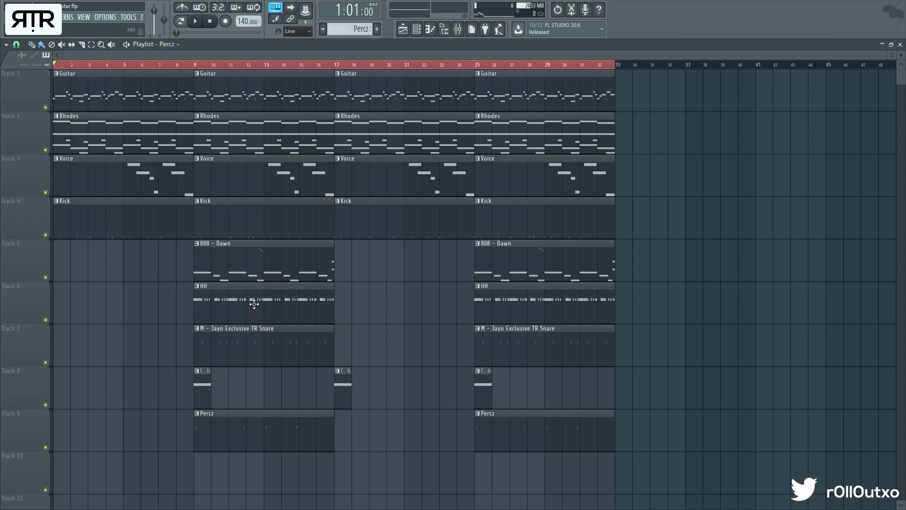
Step: Delete the Kick clip from bars 1 to 8 and the Voice clips from bars 1 to 8 and 17 to 24
right_click(162, 218)
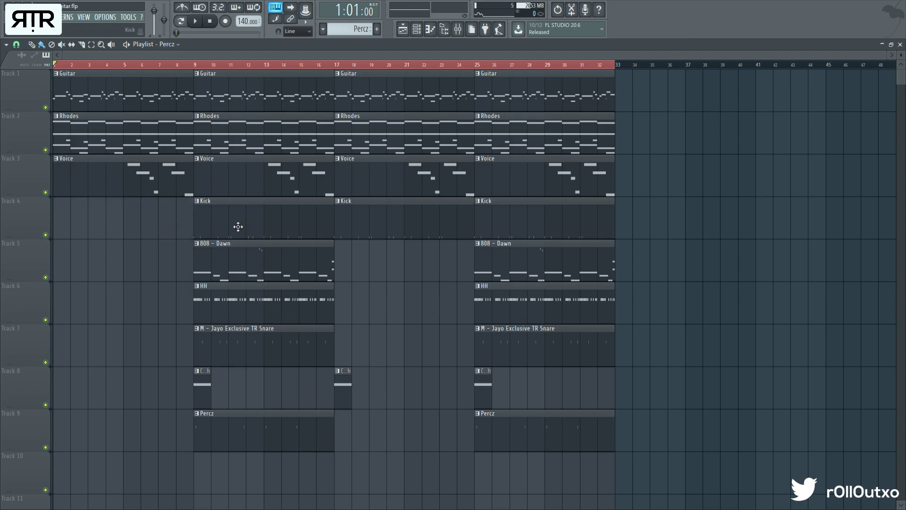
right_click(118, 177)
right_click(401, 183)
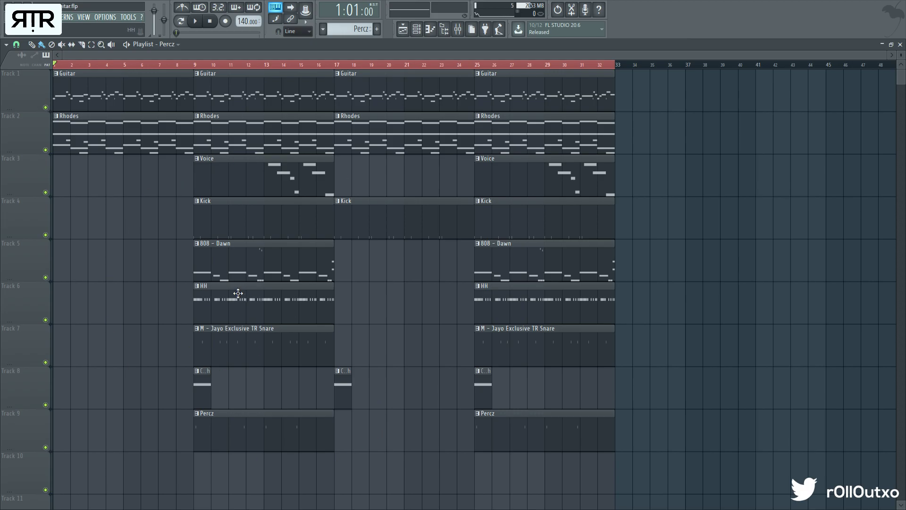
Step: Play the arrangement from bar 1 and review its opening section
key(space)
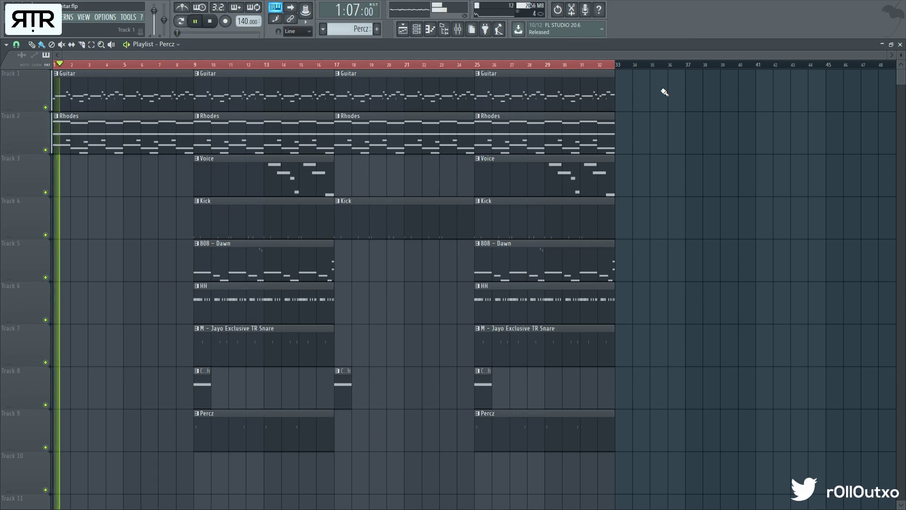
click(900, 44)
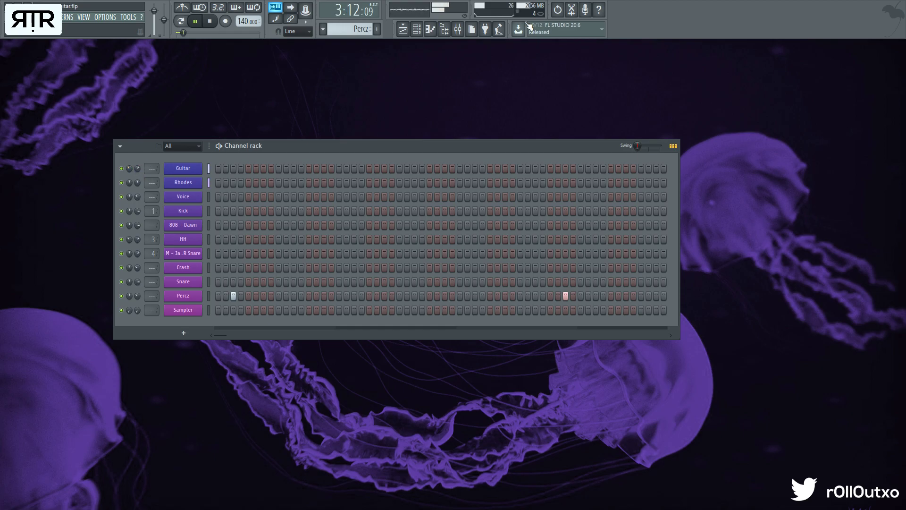
click(460, 30)
click(461, 30)
click(407, 32)
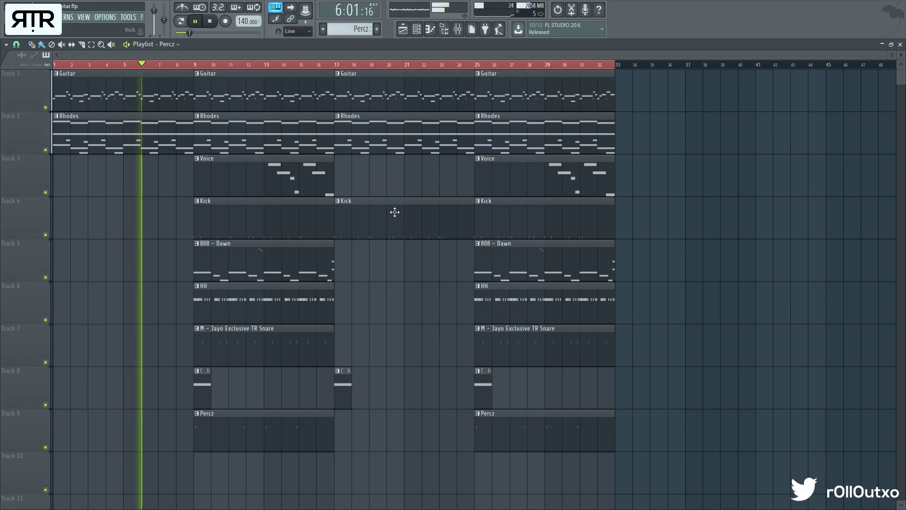
ctrl+scroll(259, 236, up, 2)
key(space)
Step: Copy the HH clip ahead of bar 9 so that it fills only bars 5 to 8
drag(285, 303, 189, 302)
drag(328, 285, 238, 284)
click(416, 312)
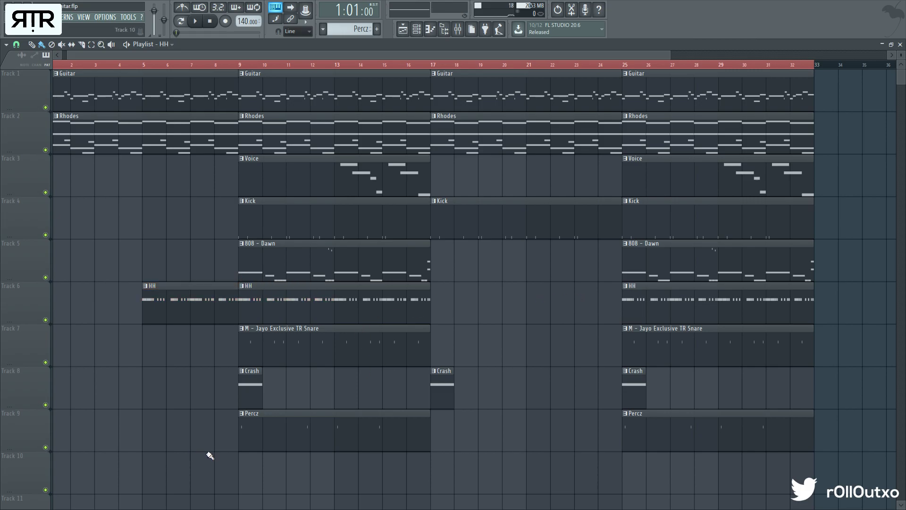
scroll(427, 377, down, 2)
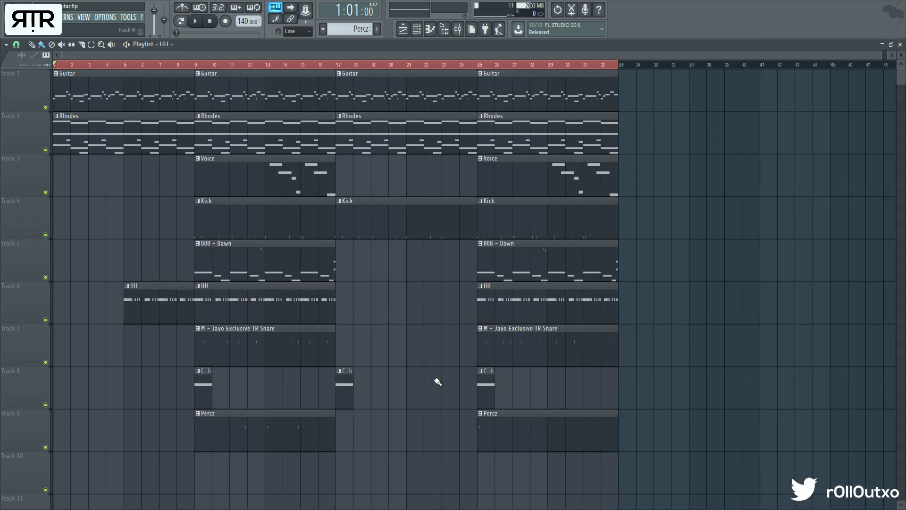
Step: Delete the Kick clip from bars 17 to 24 and move the voice and drum clips there from bars 25 to 32, keeping the Crash at bar 25
right_click(372, 222)
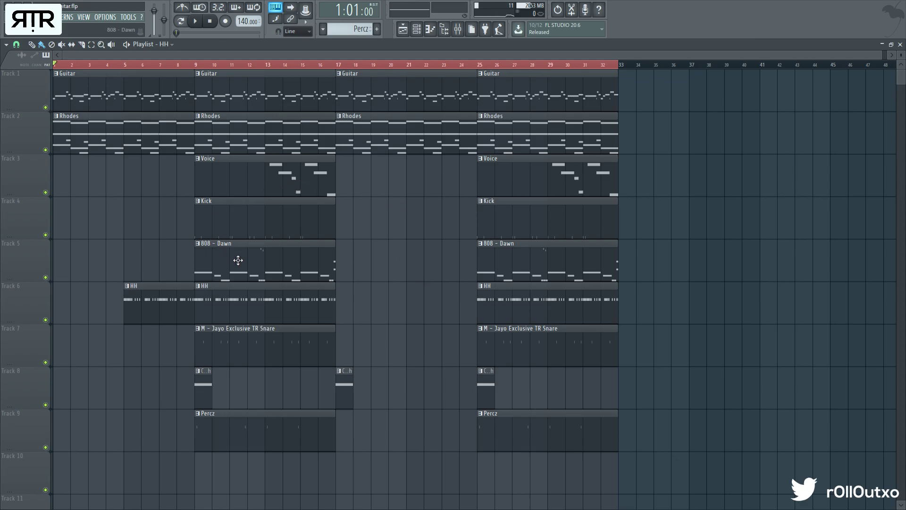
key(space)
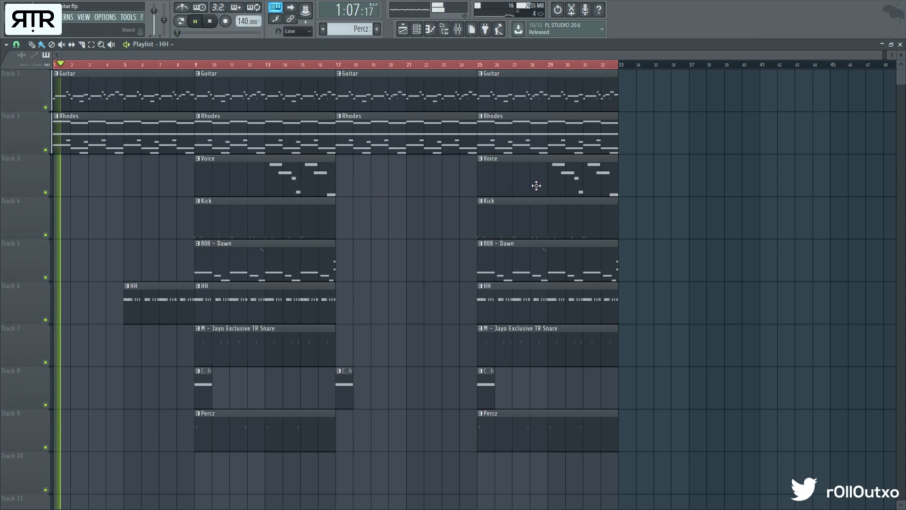
mouse_move(536, 184)
mouse_down()
mouse_move(383, 176)
mouse_move(395, 178)
mouse_up()
key(ctrl+z)
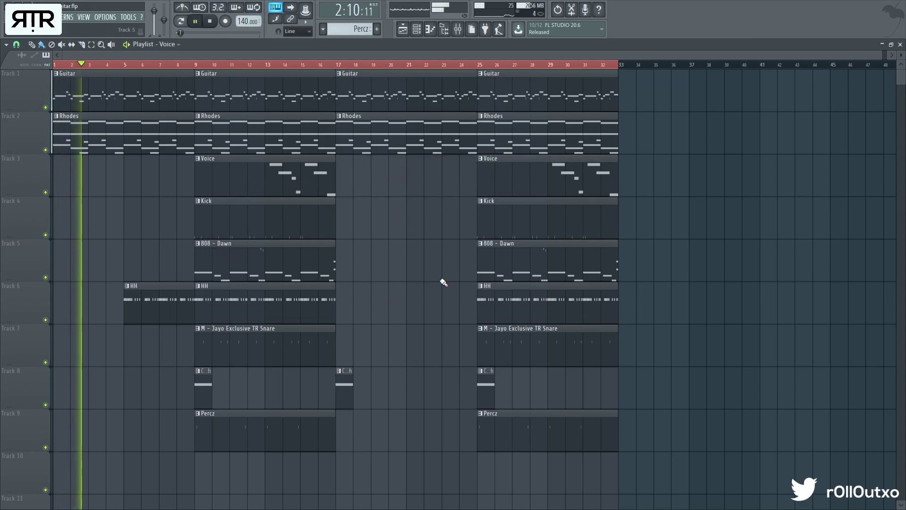
mouse_move(574, 475)
mouse_down()
mouse_move(489, 210)
mouse_move(496, 182)
mouse_move(368, 187)
mouse_up()
drag(603, 445, 528, 169)
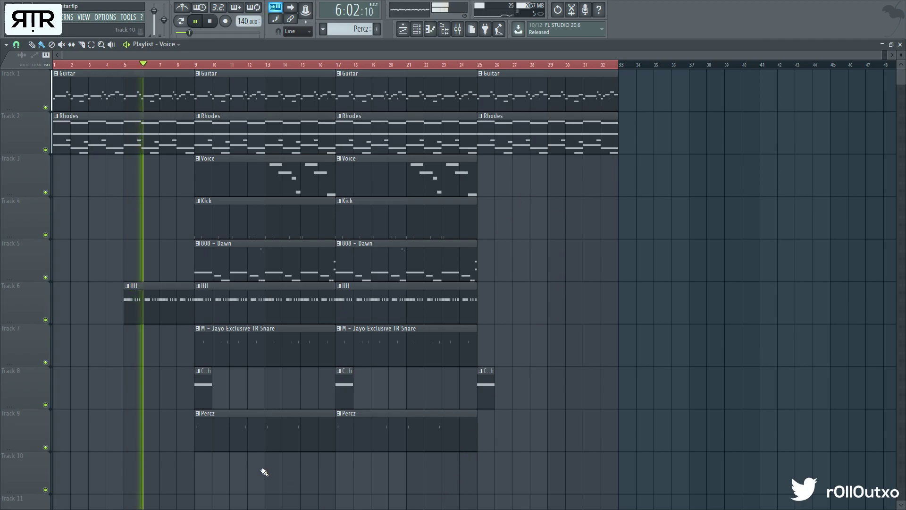
Step: Replace the HH clip at bars 9 to 16 and delete the HH clip from bars 17 to 24
drag(257, 475, 204, 193)
ctrl+click(183, 296)
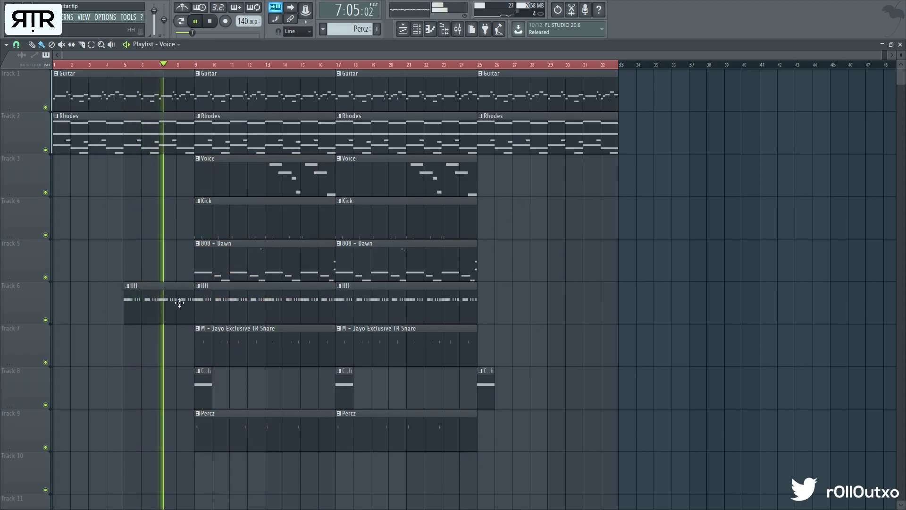
scroll(194, 377, up, 2)
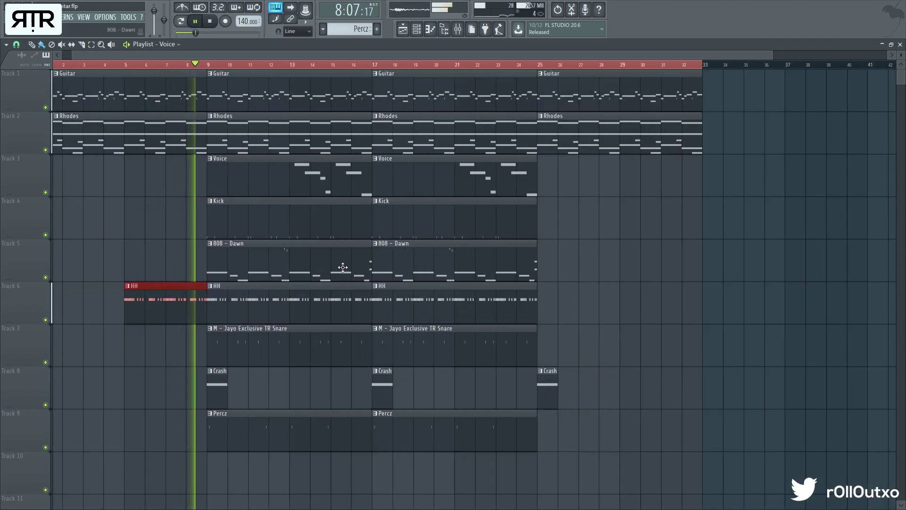
right_click(355, 305)
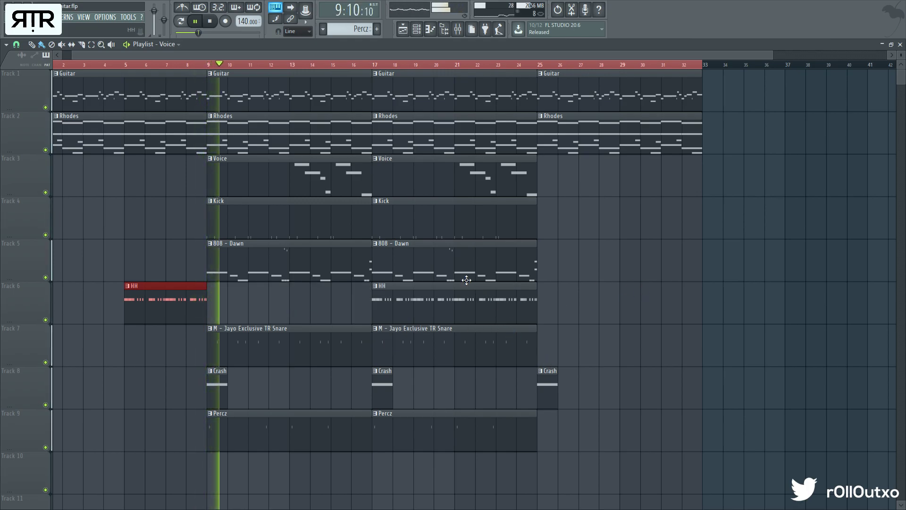
click(388, 304)
click(328, 305)
right_click(627, 287)
right_click(431, 309)
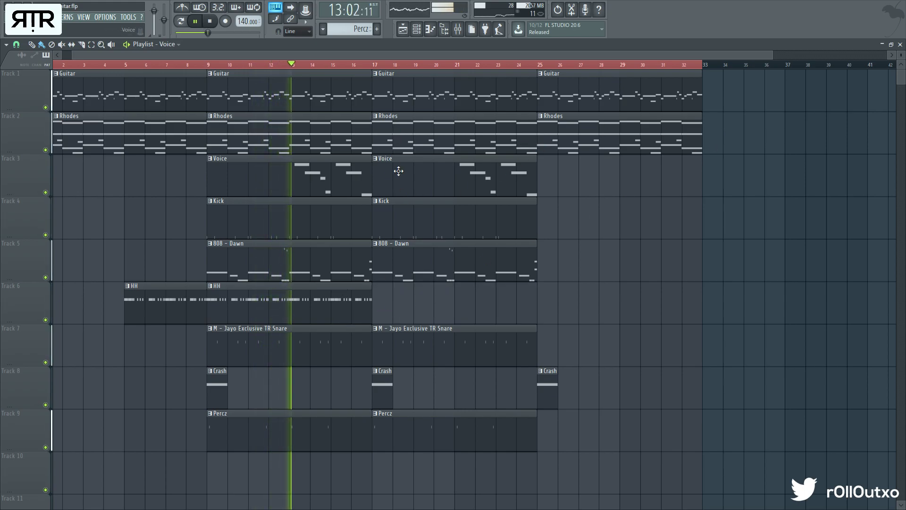
Step: Listen to the arrangement into bar 17, moving the channel rack slightly, then stop playback with the playlist closed
click(900, 45)
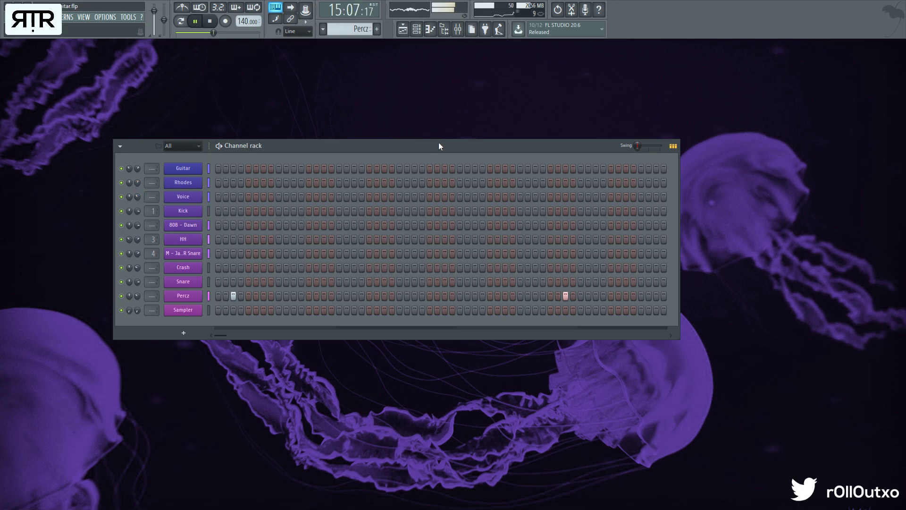
drag(439, 145, 460, 157)
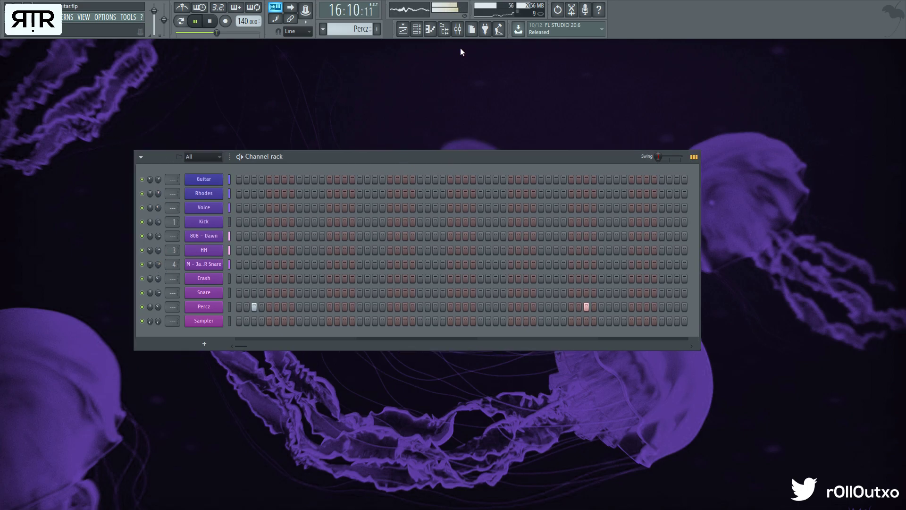
click(458, 30)
click(458, 30)
click(403, 29)
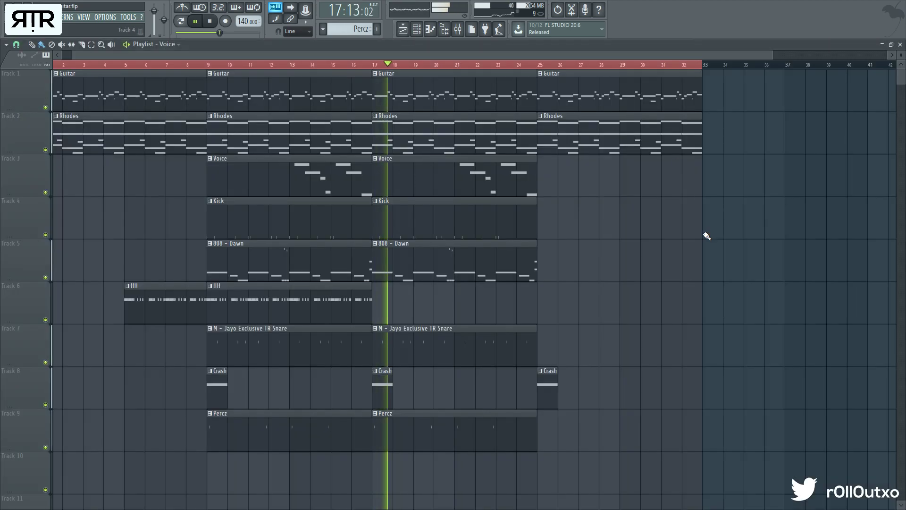
click(900, 44)
key(space)
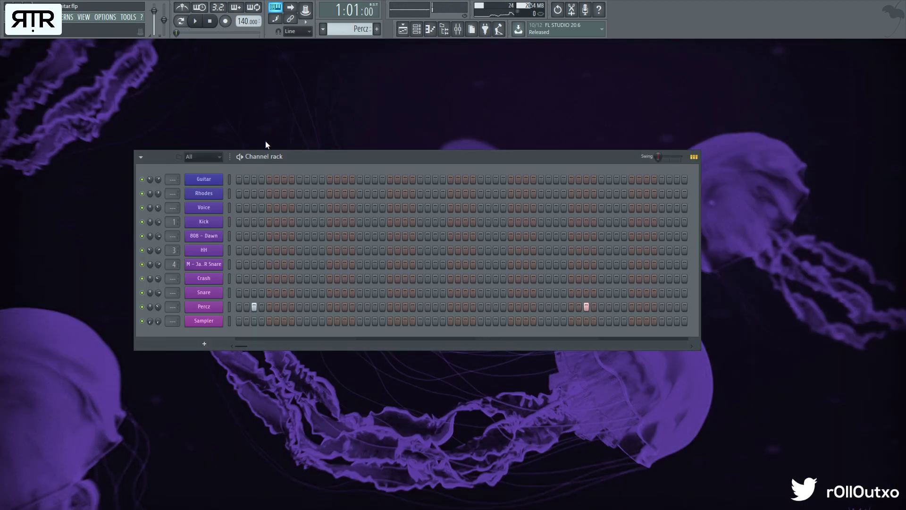
Step: Check the Guitar channel's Omnisphere instrument, close it and route the channel to mixer track 2
click(459, 30)
click(459, 31)
click(203, 180)
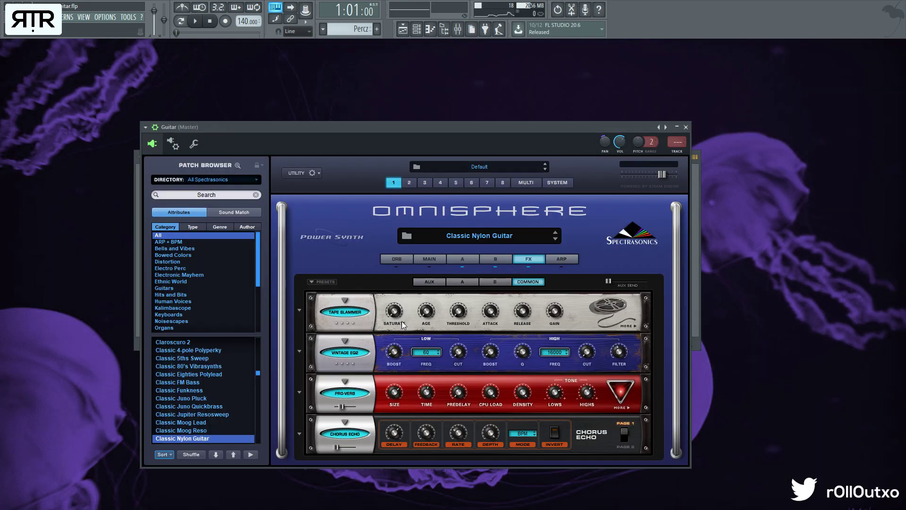
click(686, 127)
click(222, 181)
key(ctrl+l)
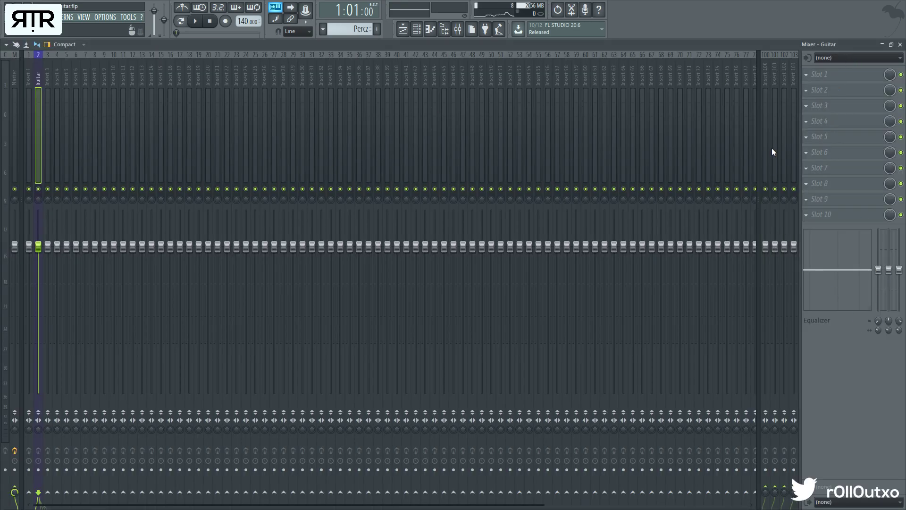
Step: Insert Fruity delay 2 in slot 1 of the Guitar mixer track with reduced input volume and lower the track's fader slightly
click(186, 205)
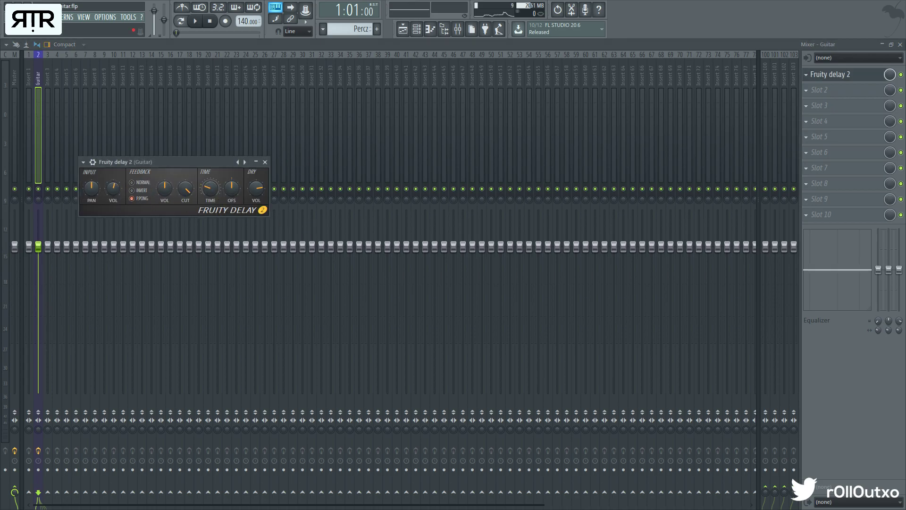
key(space)
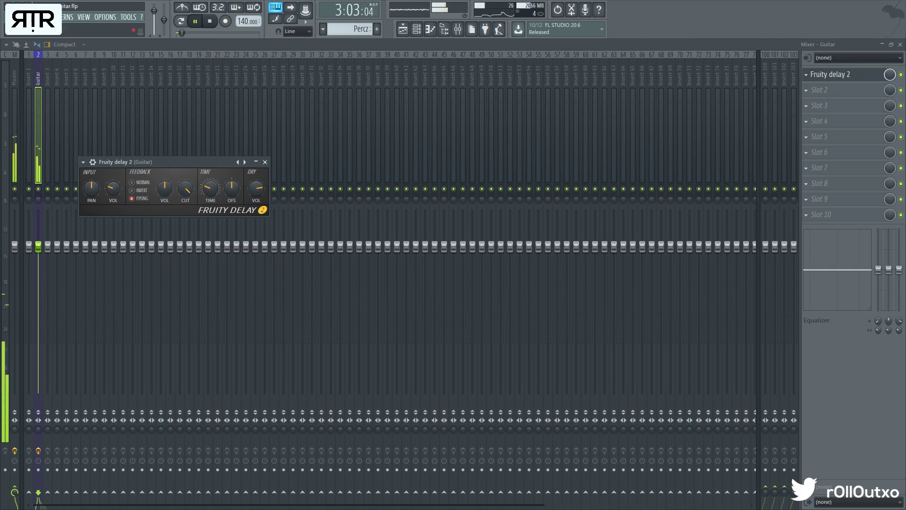
key(Escape)
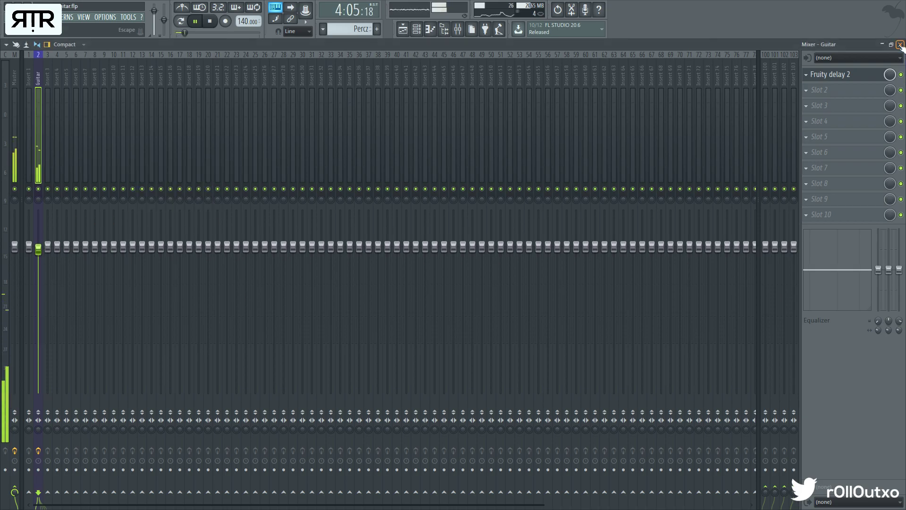
Step: Add Gross Beat to slot 2 of the Guitar mixer track with the 1/2 Speed time preset and close both effect windows
key(space)
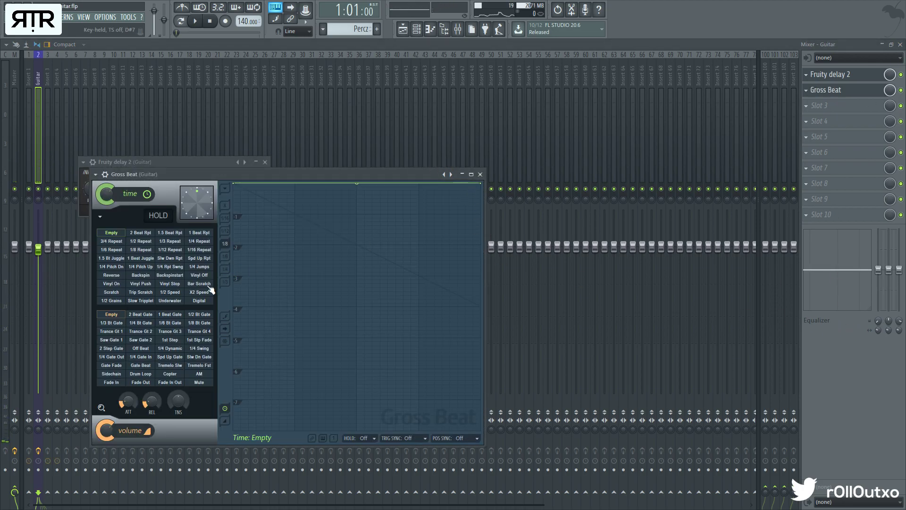
click(170, 292)
click(480, 175)
click(265, 162)
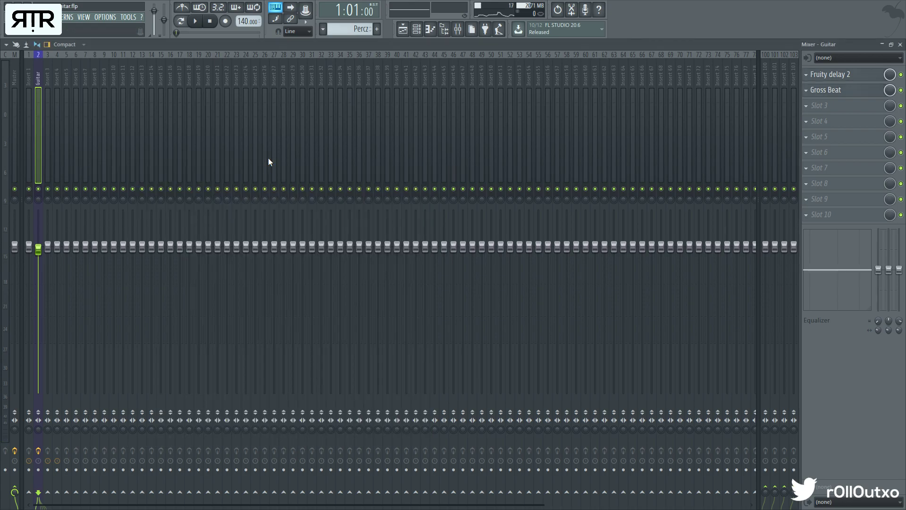
Step: Create an automation clip for Gross Beat's mix level on Track 10, covering bars 1 to 32
click(891, 43)
click(403, 29)
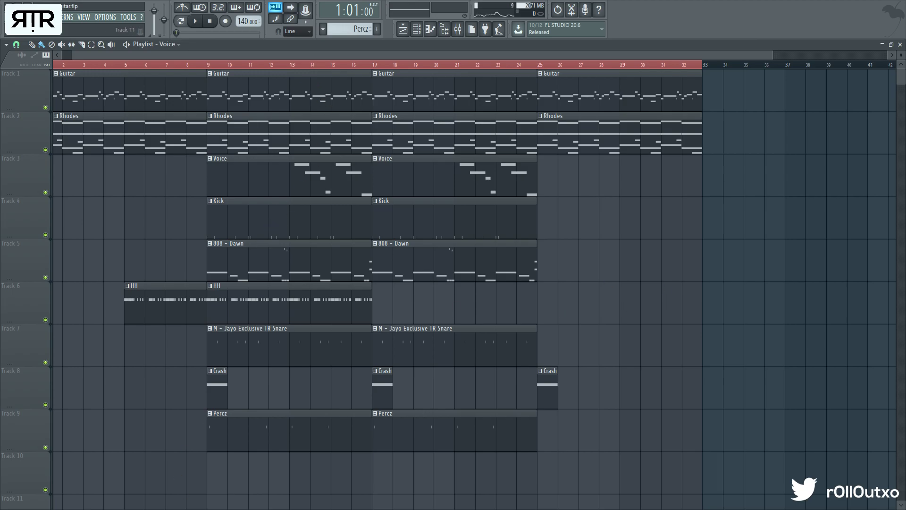
click(900, 44)
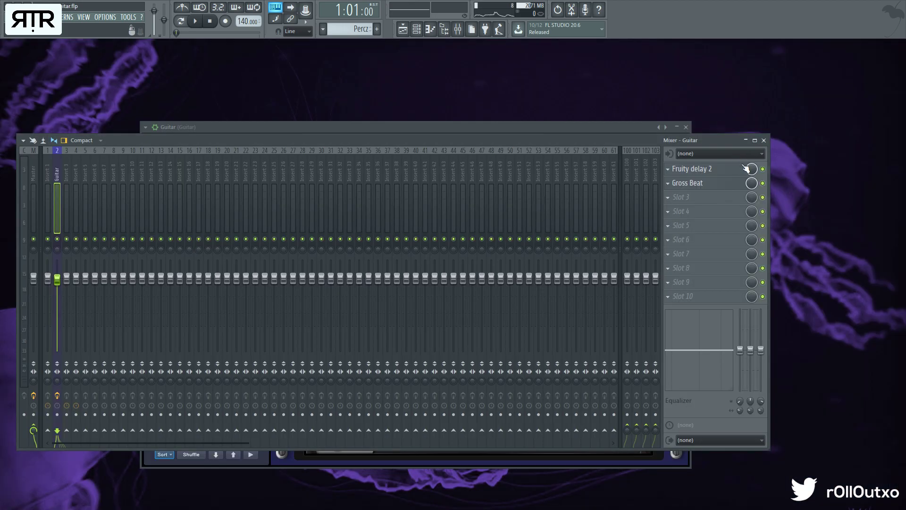
click(403, 30)
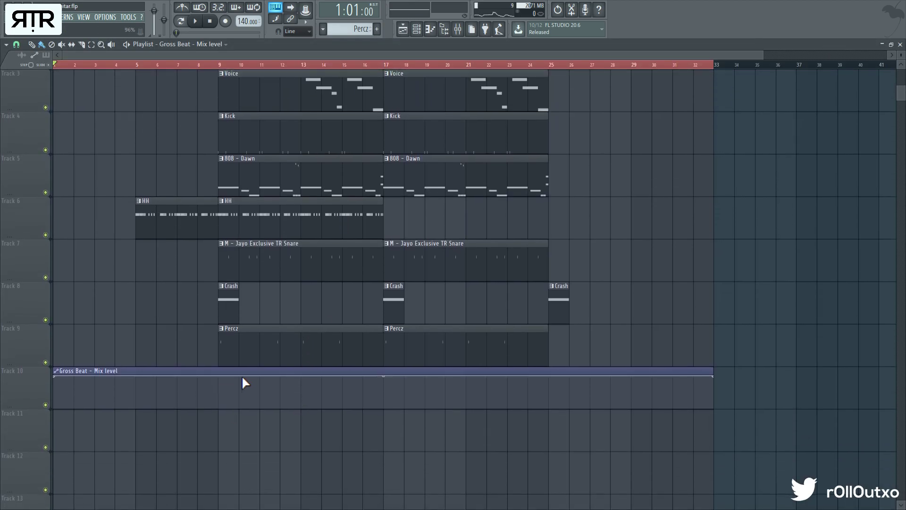
Step: Shape the Gross Beat mix level automation to hold full level from bar 17 to 25, with vertical jumps at both ends
mouse_move(384, 376)
mouse_down()
mouse_move(384, 409)
mouse_move(385, 373)
mouse_up()
key(space)
right_click(549, 382)
right_click(548, 398)
drag(549, 382, 549, 407)
ctrl+right_click(80, 336)
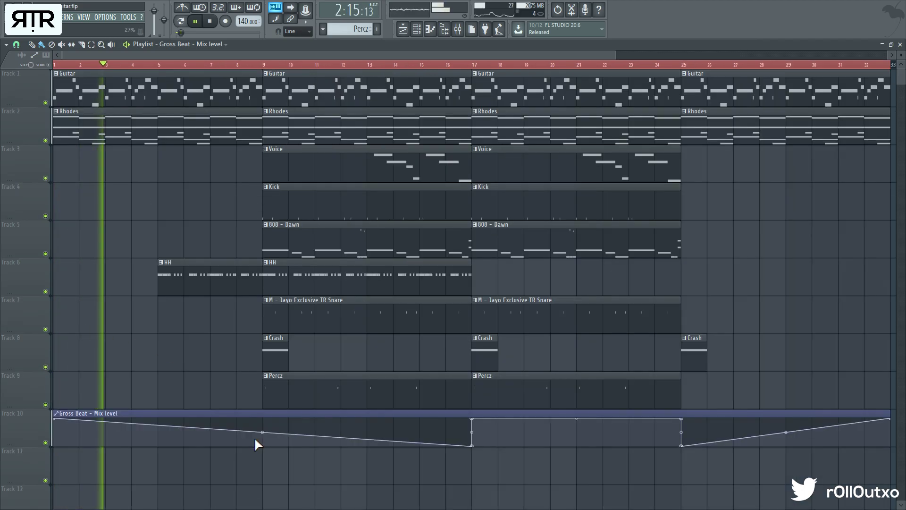
Step: Ramp the Gross Beat mix level down to zero by bar 9, hold zero until bar 17, and flatten it to zero from bar 25
key(space)
right_click(263, 446)
scroll(101, 332, down, 3)
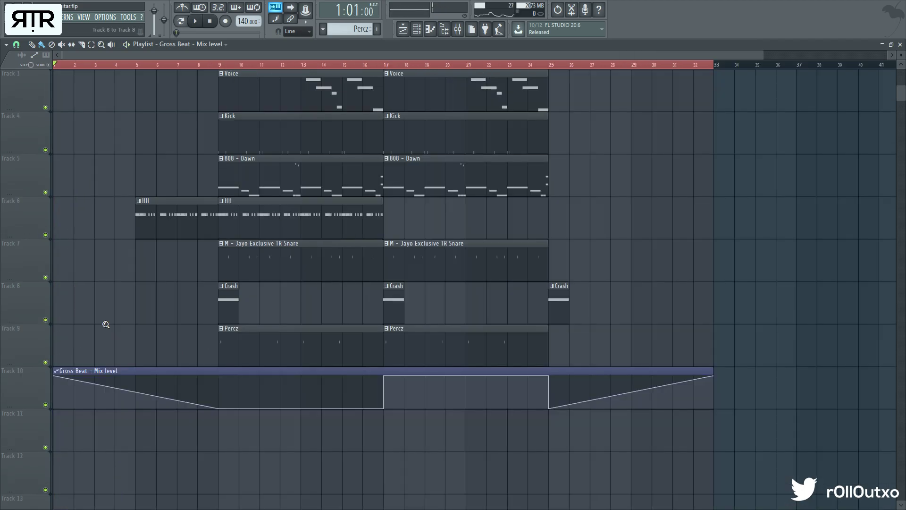
right_click(610, 415)
Step: Play the song to hear the mix level automation, closing the mixer and Guitar instrument windows before returning to the playlist
key(space)
click(900, 45)
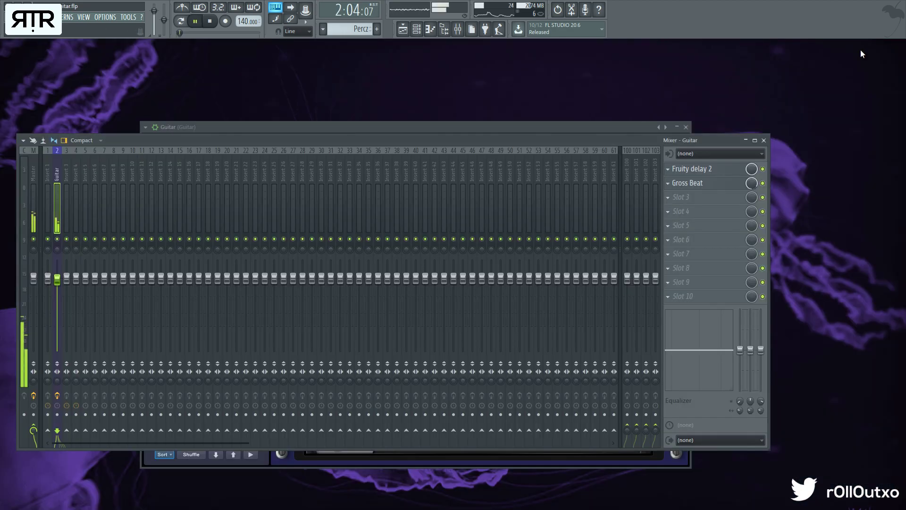
click(450, 30)
click(686, 127)
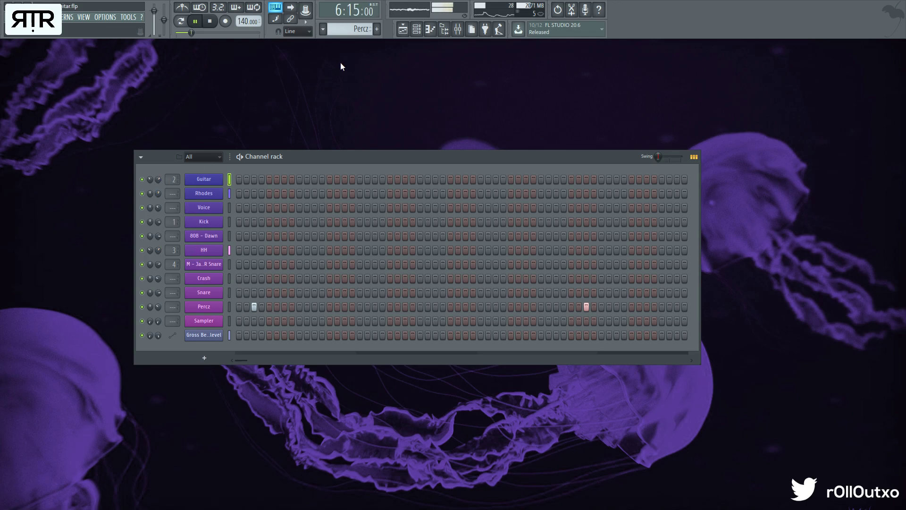
click(403, 29)
drag(184, 313, 180, 255)
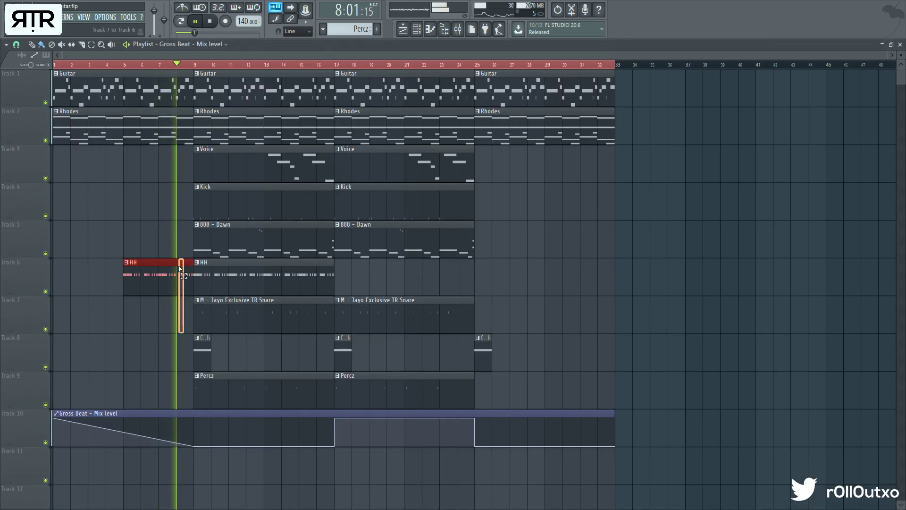
right_click(234, 282)
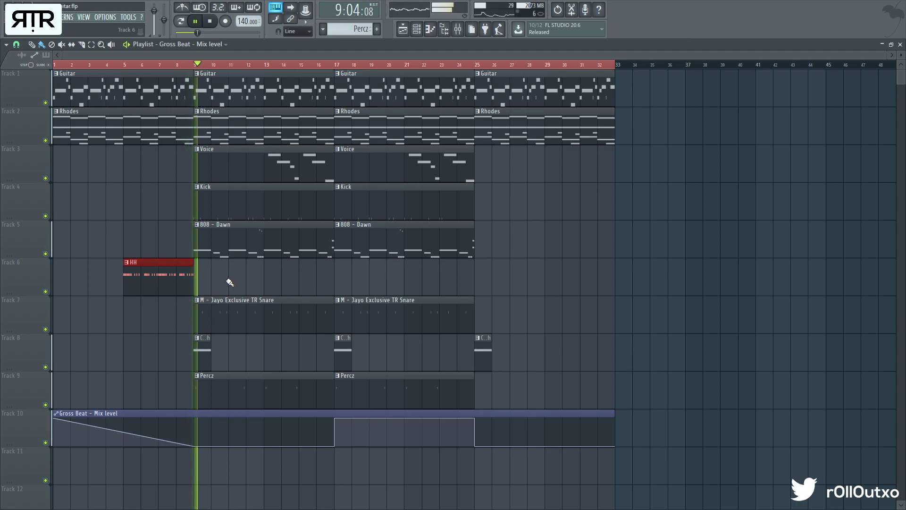
key(ctrl+z)
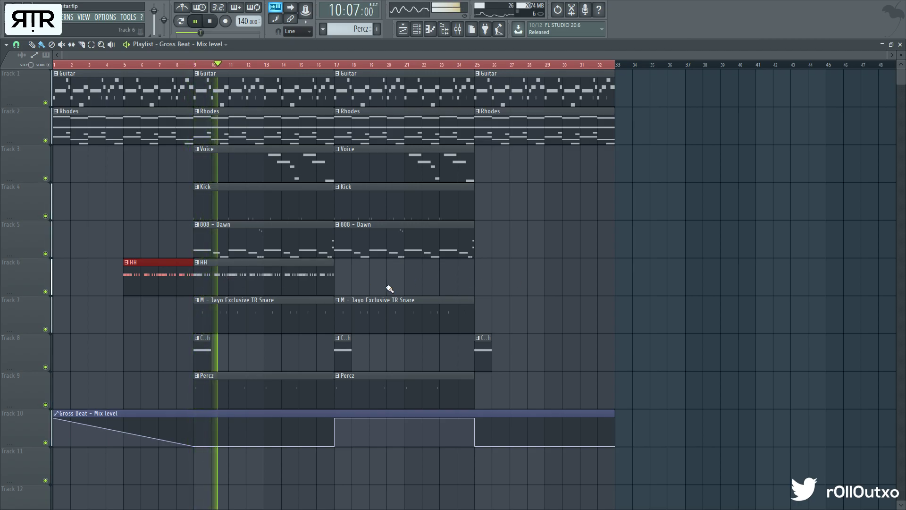
Step: Trim the start of the hi-hat clip at bar 9 by half a bar and play the song from bar 8
key(space)
scroll(78, 175, up, 3)
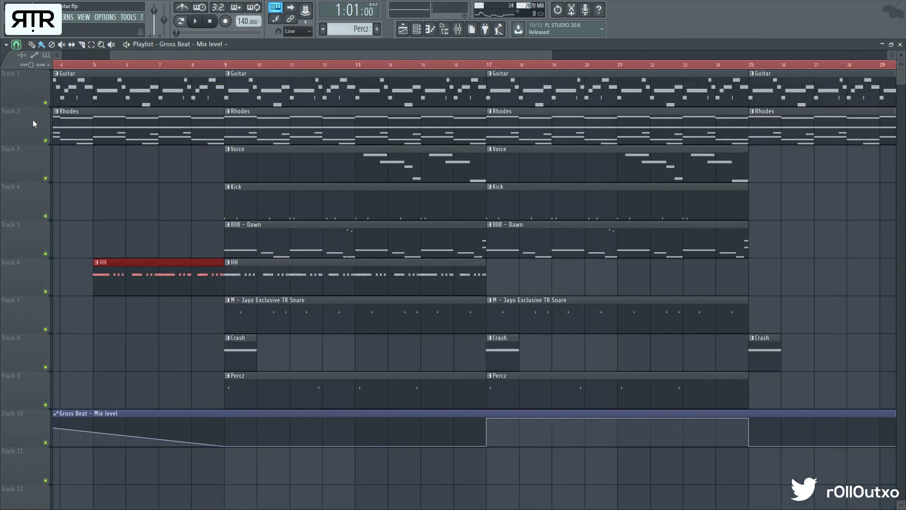
drag(226, 293, 237, 295)
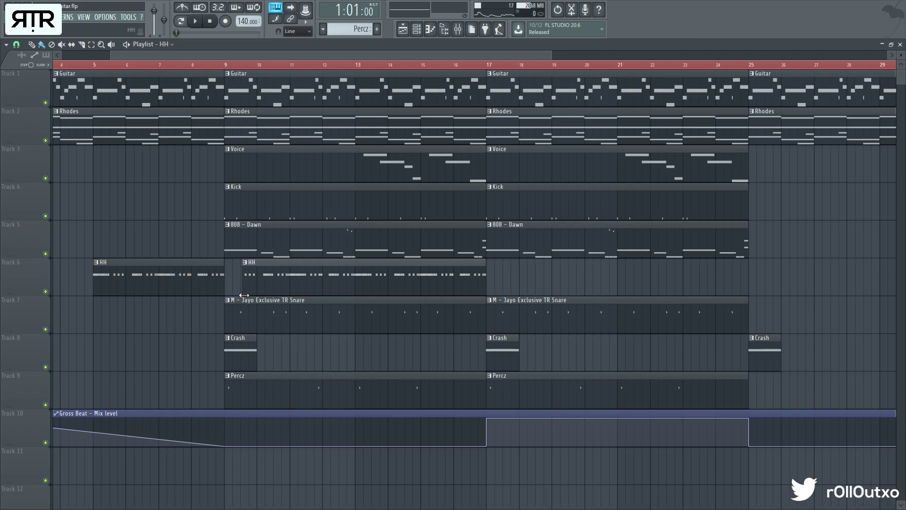
click(195, 64)
key(space)
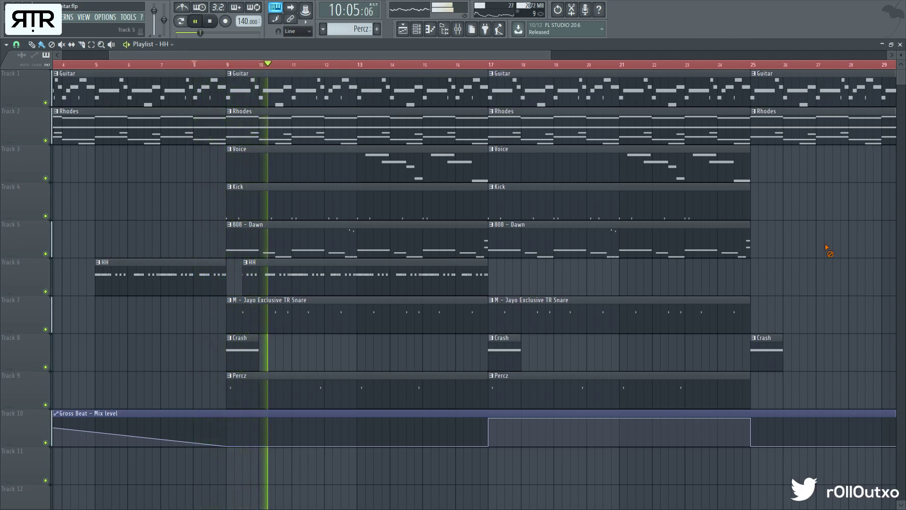
Step: Copy the trimmed hi-hat clip on Track 6 into the bar 17 to 25 section, keeping the half-bar gap at its start
scroll(392, 297, down, 1)
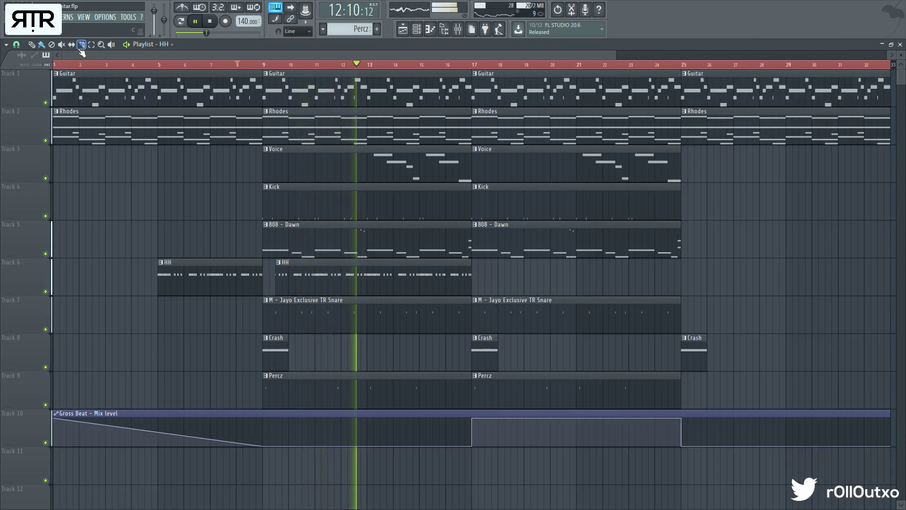
drag(415, 285, 639, 277)
scroll(786, 286, down, 3)
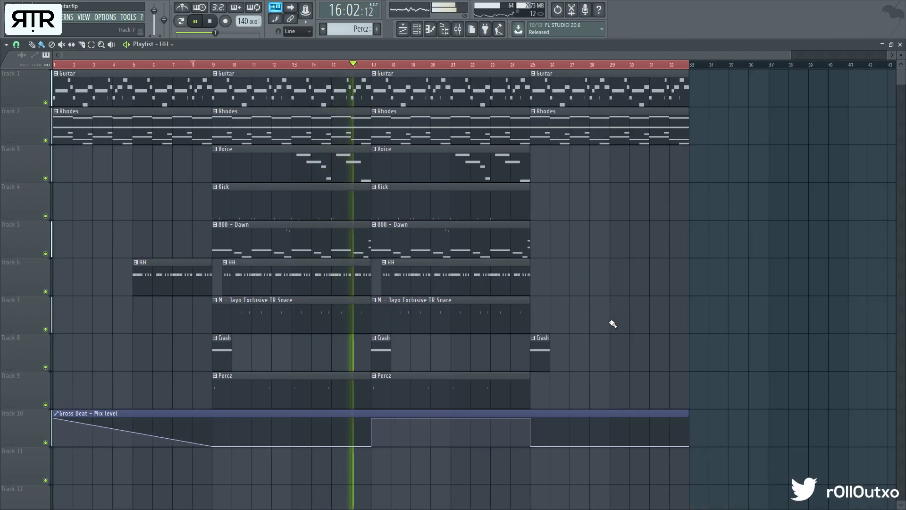
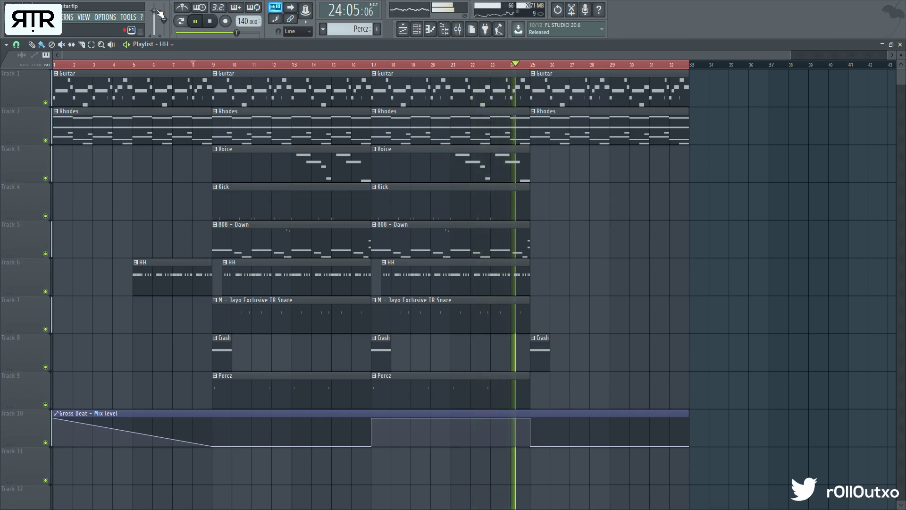
Step: Create a master volume automation clip on Track 11 and ramp it down from bar 30 to the end of the song
click(195, 75)
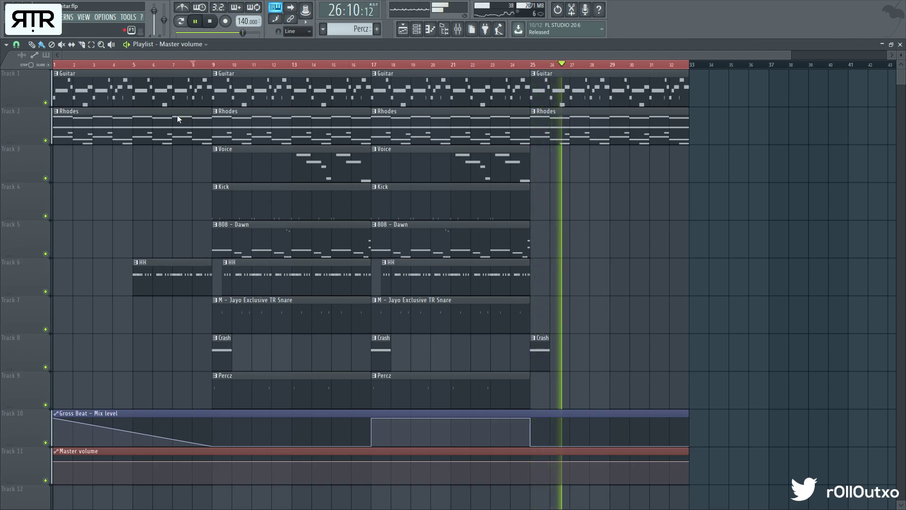
scroll(543, 473, up, 2)
key(space)
right_click(489, 463)
right_click(648, 465)
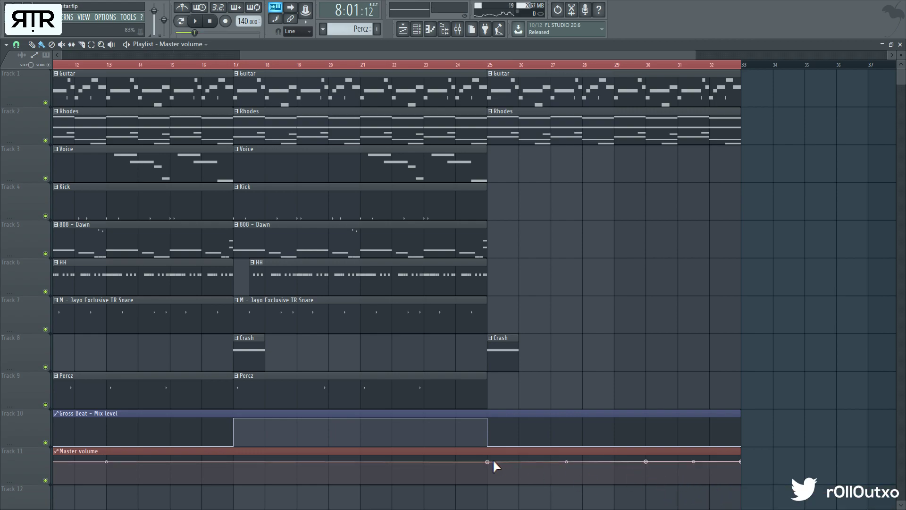
drag(488, 463, 487, 462)
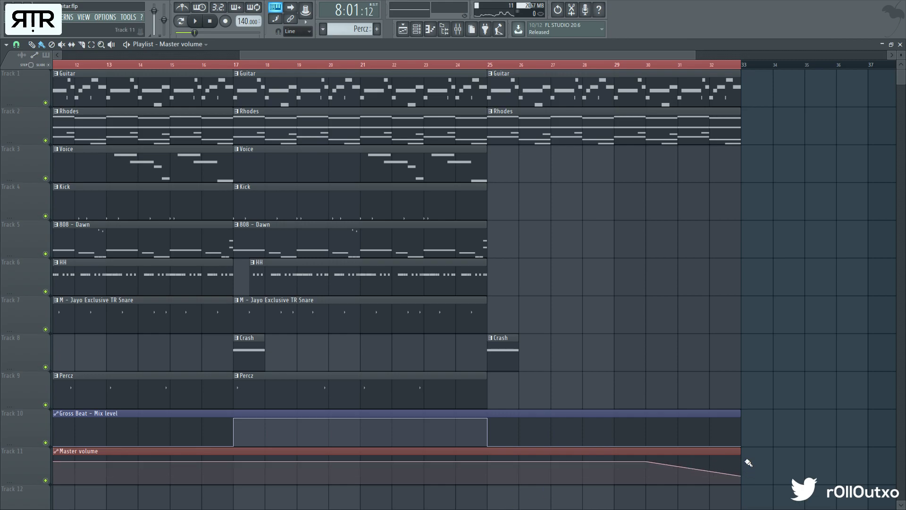
scroll(761, 415, down, 3)
key(space)
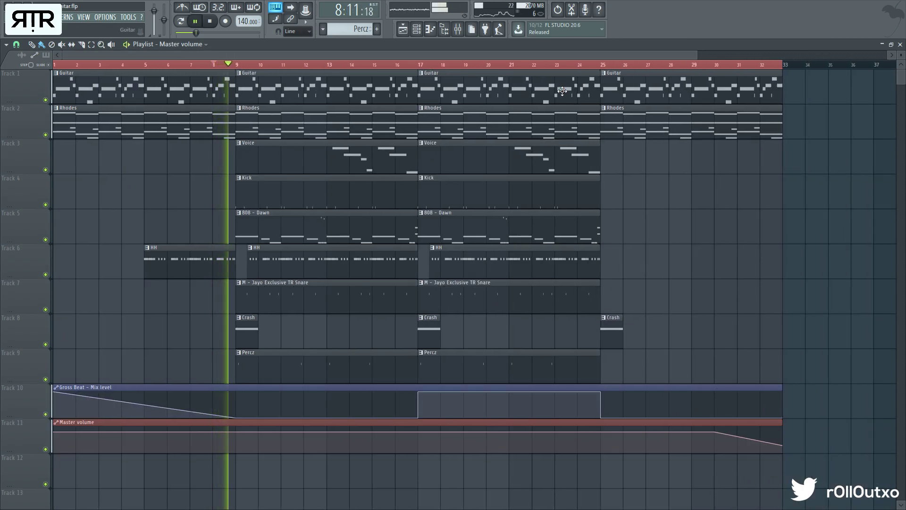
Step: Play from bar 22, close the playlist and filter the channel rack to show only the Unsorted channels
click(534, 65)
click(900, 45)
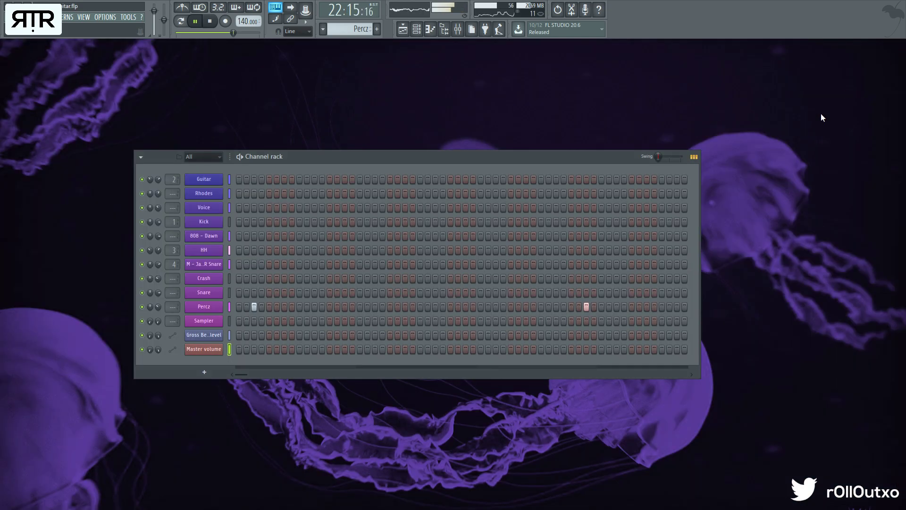
click(192, 157)
click(199, 191)
drag(305, 160, 337, 184)
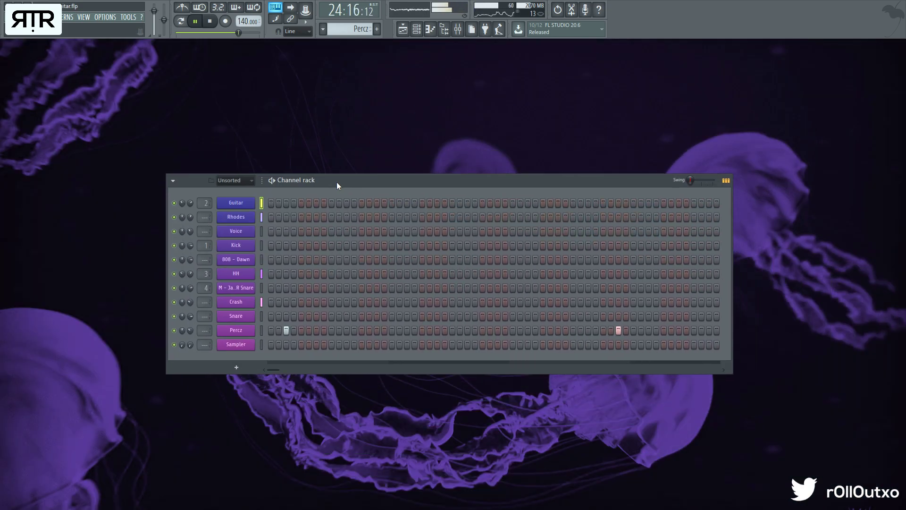
Step: Show the mixer and open the Fruity Limiter on the Master track
click(448, 30)
click(448, 30)
click(447, 30)
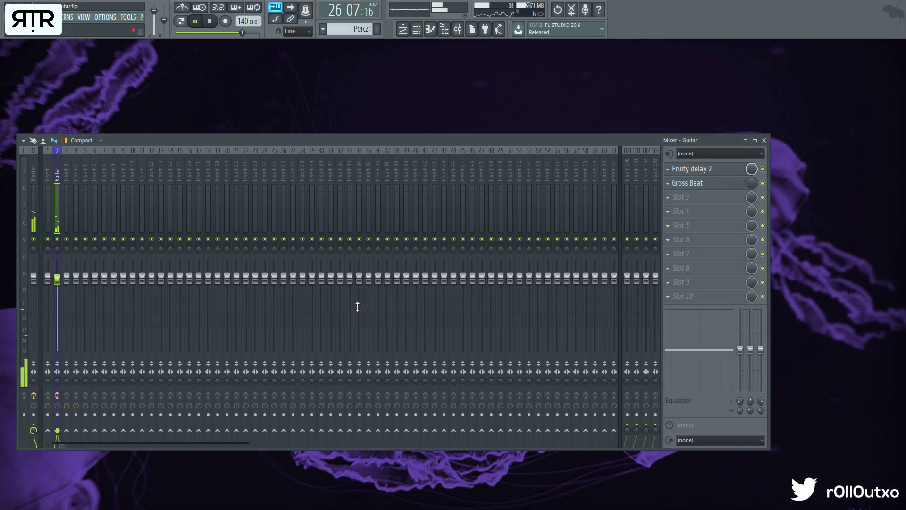
click(32, 229)
click(691, 298)
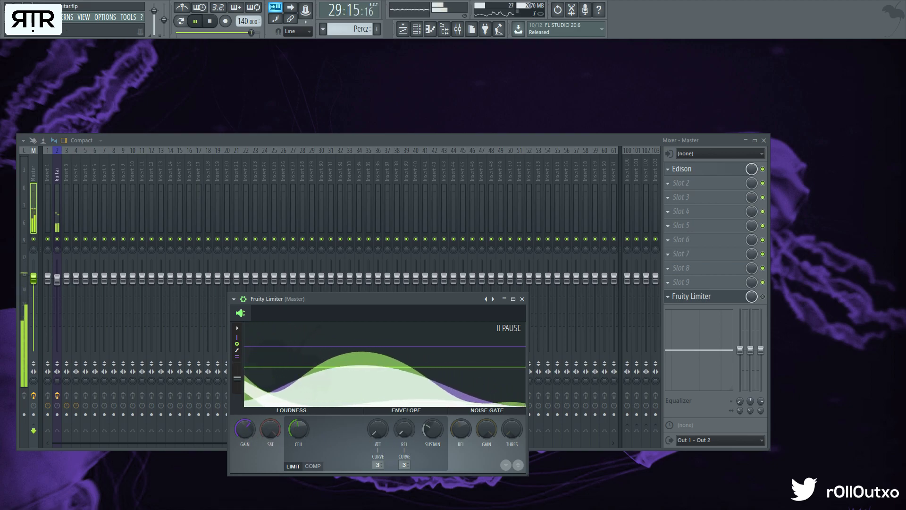
Step: Lower the Fruity Limiter's gain and enable the limiter on the Master track, adjusting the gain by ear during playback
drag(245, 429, 245, 465)
click(763, 297)
click(734, 298)
click(735, 298)
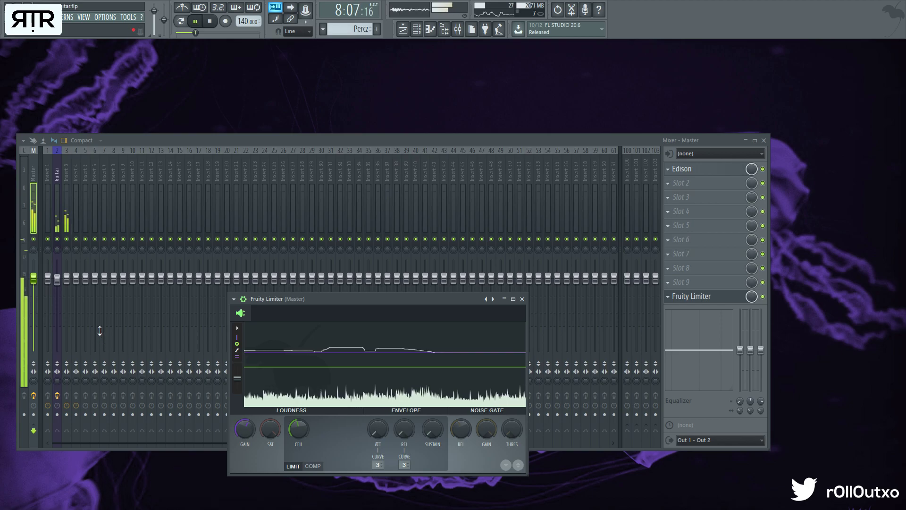
mouse_move(241, 434)
mouse_down()
mouse_move(242, 450)
mouse_move(246, 438)
mouse_up()
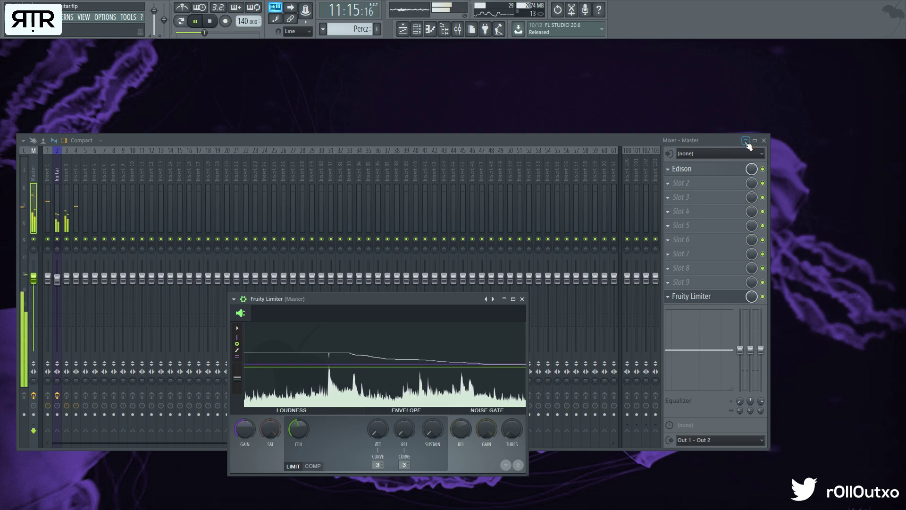
Step: Stop the song, close the mixer, playlist and Fruity Limiter windows, and select the Guitar pattern
key(F9)
click(403, 29)
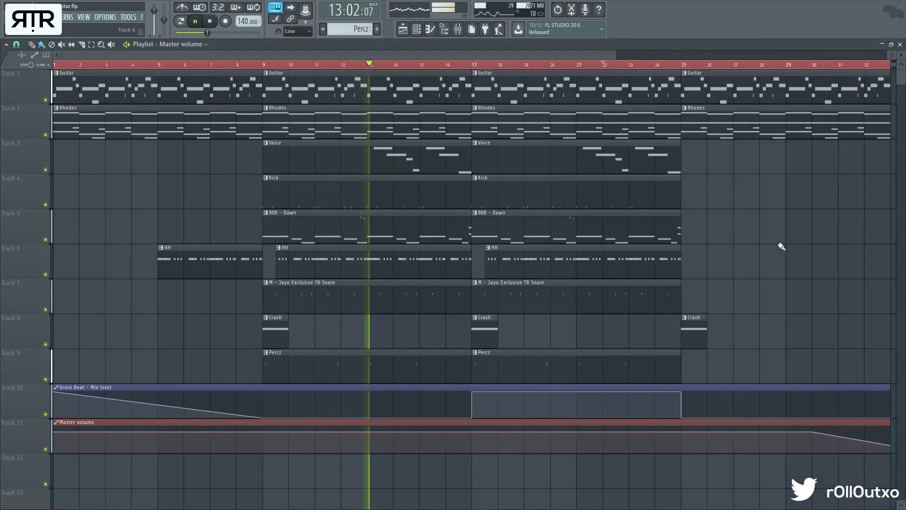
key(space)
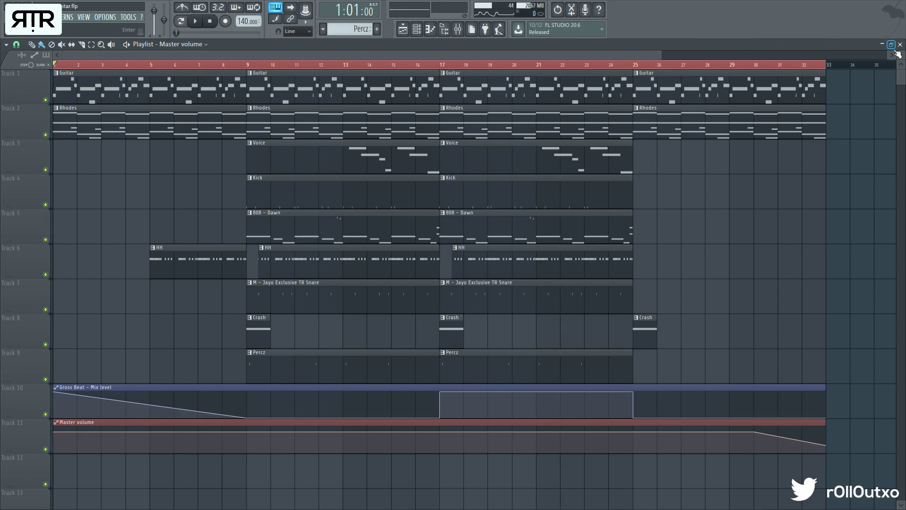
click(900, 45)
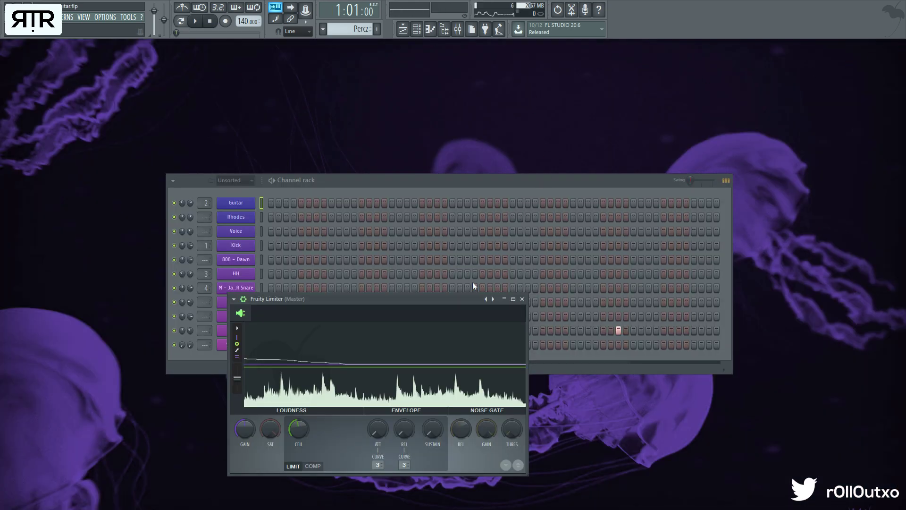
click(522, 299)
drag(412, 179, 294, 103)
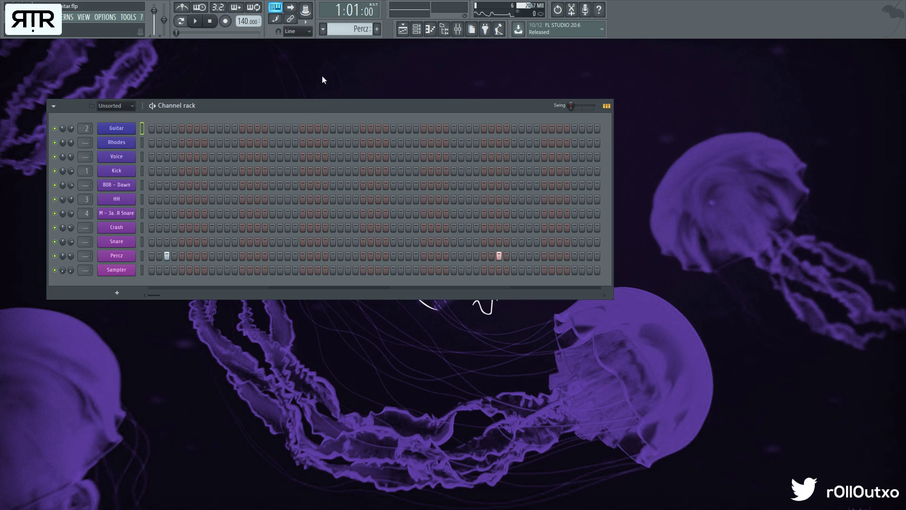
click(370, 31)
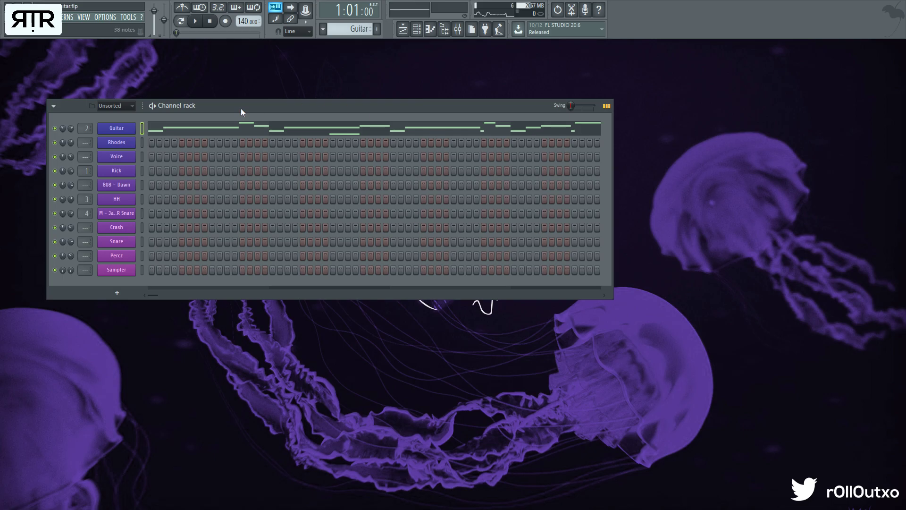
drag(262, 110, 268, 125)
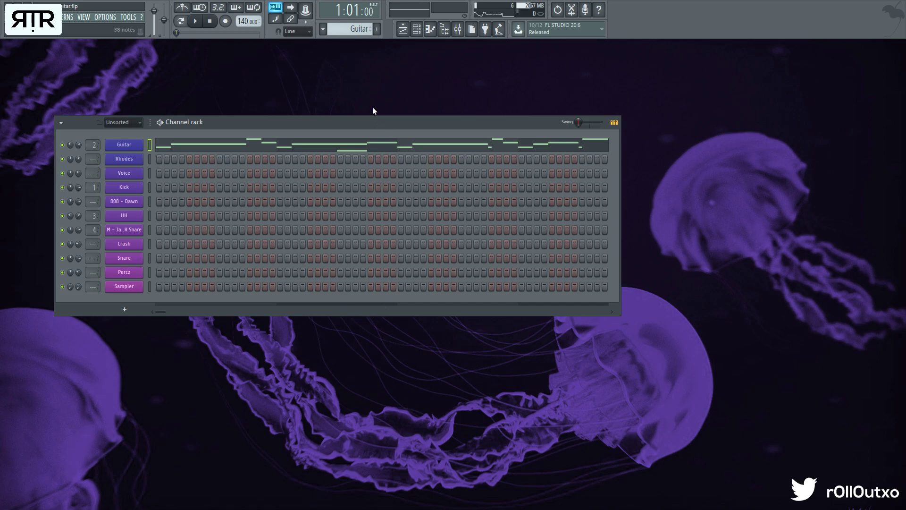
drag(376, 124, 421, 126)
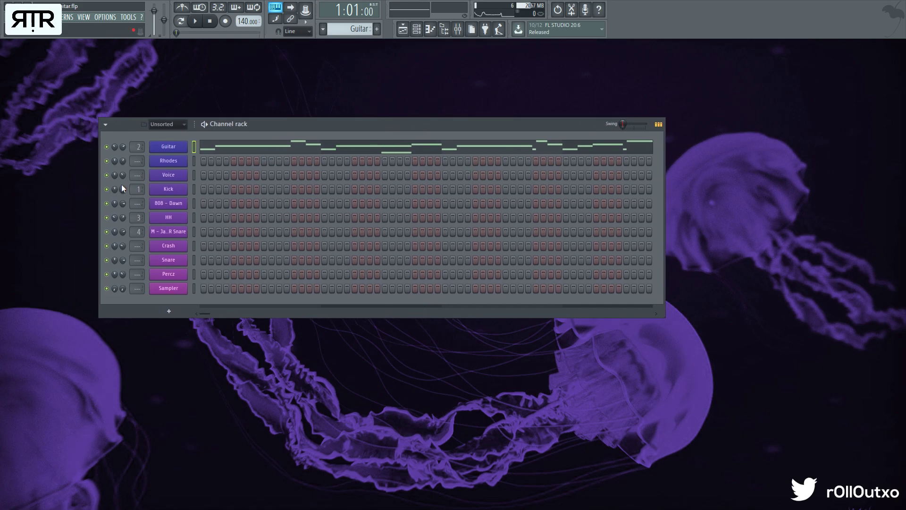
drag(304, 119, 280, 94)
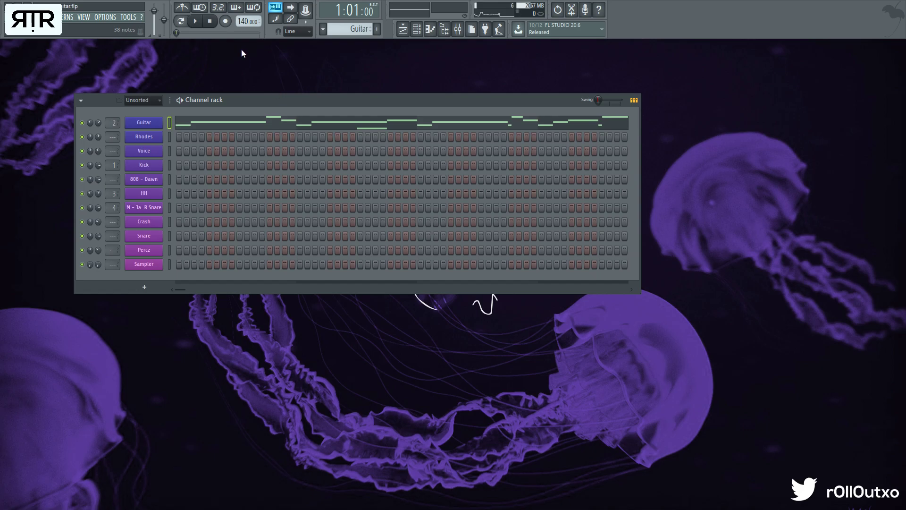
drag(265, 94, 262, 100)
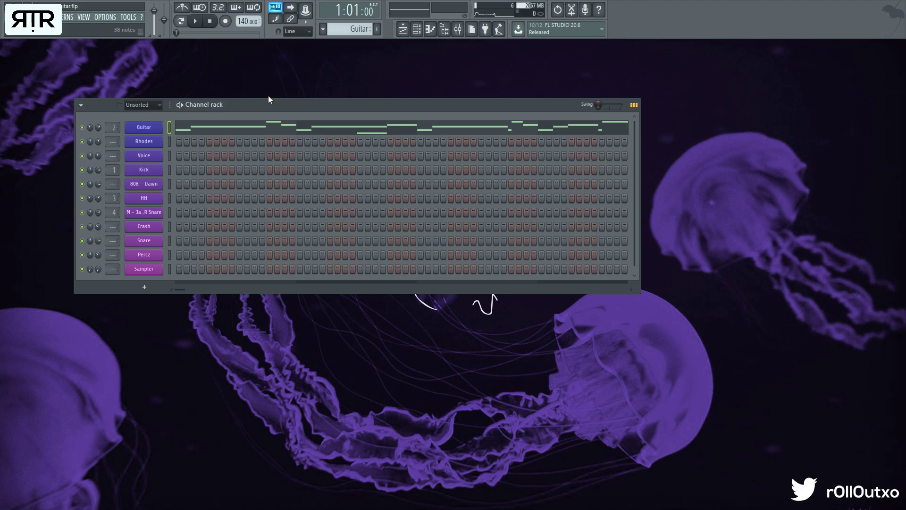
drag(268, 97, 200, 101)
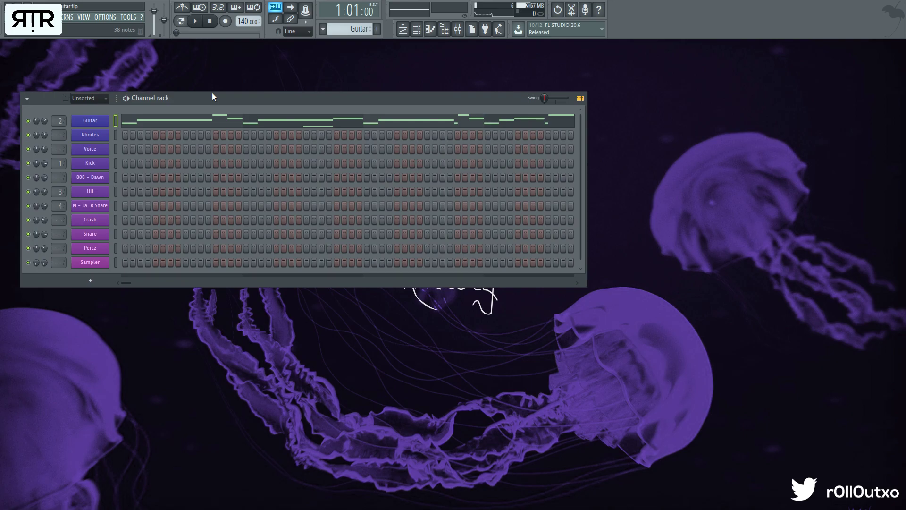
drag(213, 94, 239, 96)
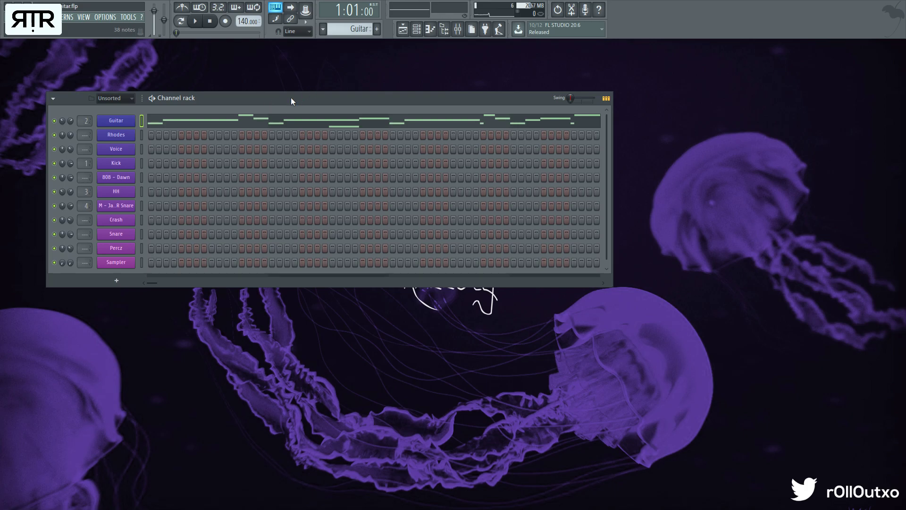
drag(324, 96, 338, 102)
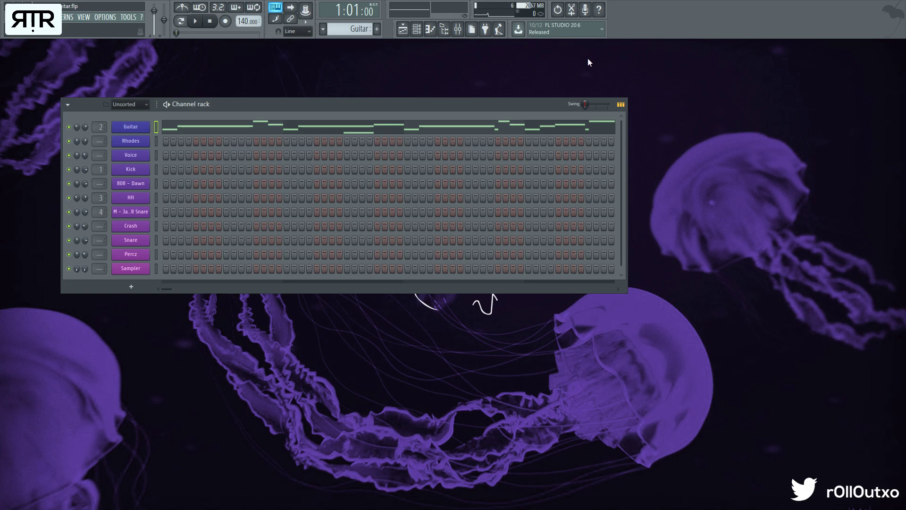